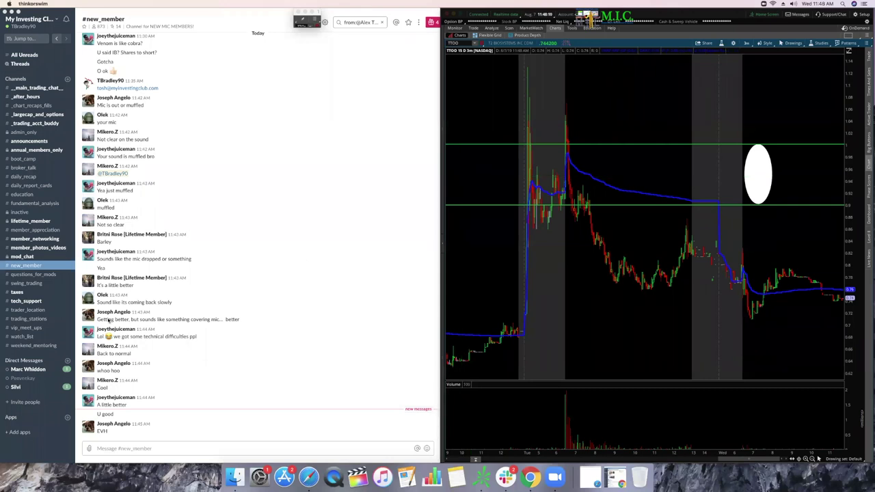
Step: Load EVH on the chart and zoom in on its last day and a half of trading
{"action": "left_click", "coordinate": [41, 455]}
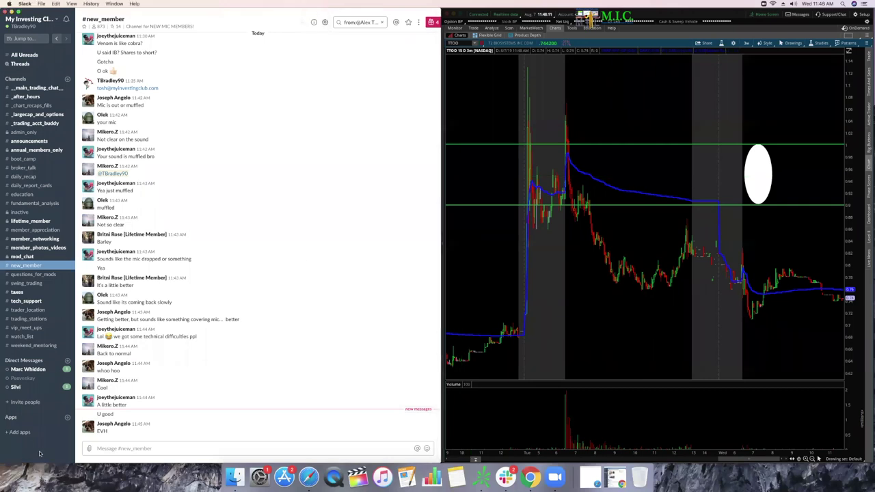
{"action": "left_click", "coordinate": [504, 249]}
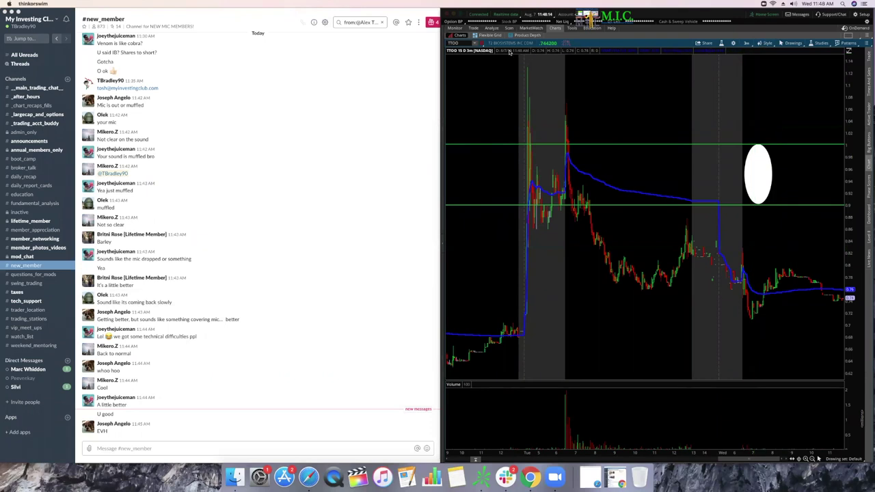
{"action": "left_click", "coordinate": [455, 42]}
{"action": "type", "text": "EVH"}
{"action": "key", "text": "Return"}
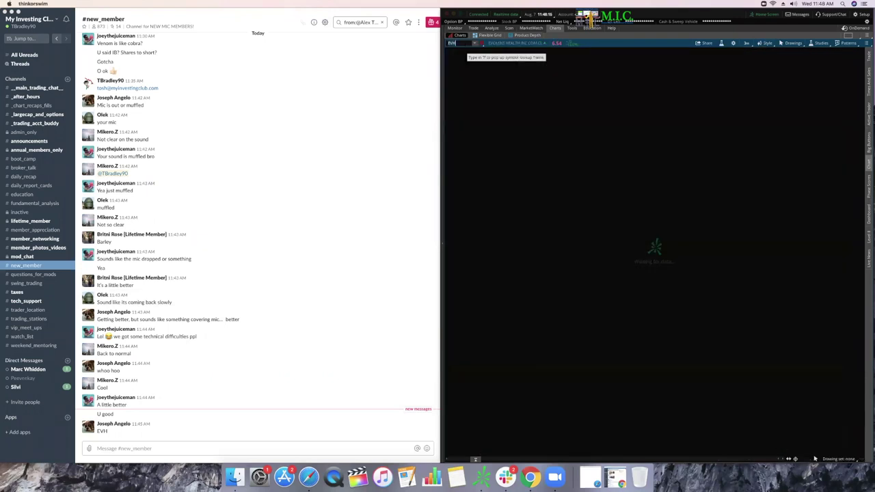
{"action": "scroll", "coordinate": [794, 189], "scroll_direction": "up", "scroll_amount": 5}
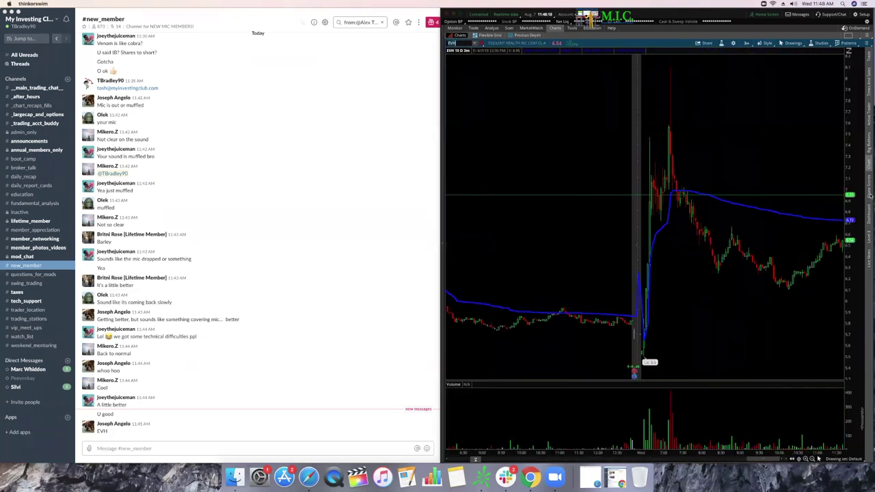
{"action": "scroll", "coordinate": [666, 342], "scroll_direction": "up", "scroll_amount": 3}
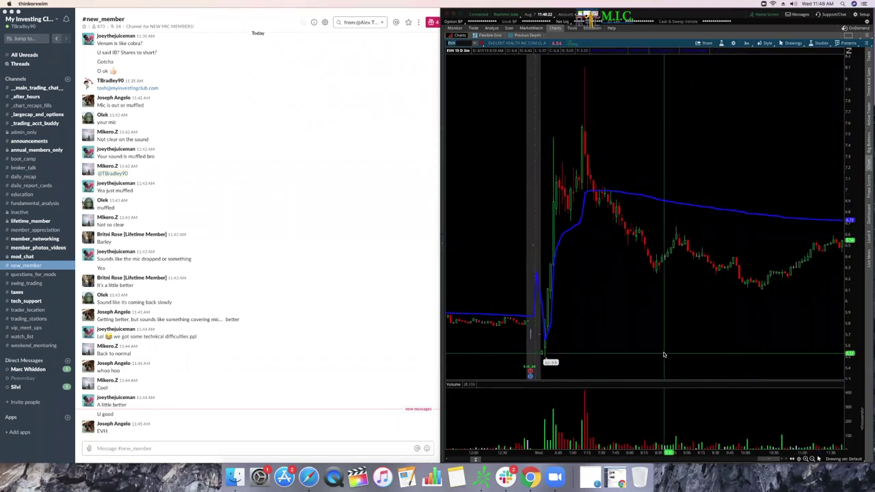
{"action": "scroll", "coordinate": [664, 355], "scroll_direction": "up", "scroll_amount": 1}
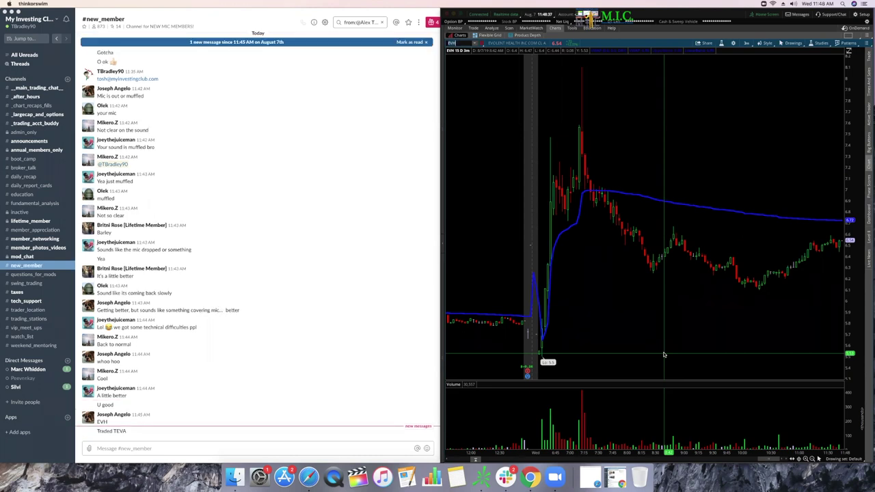
Step: Replace EVH with TEVA in the chart's symbol box and look over its price action
{"action": "left_click", "coordinate": [475, 43]}
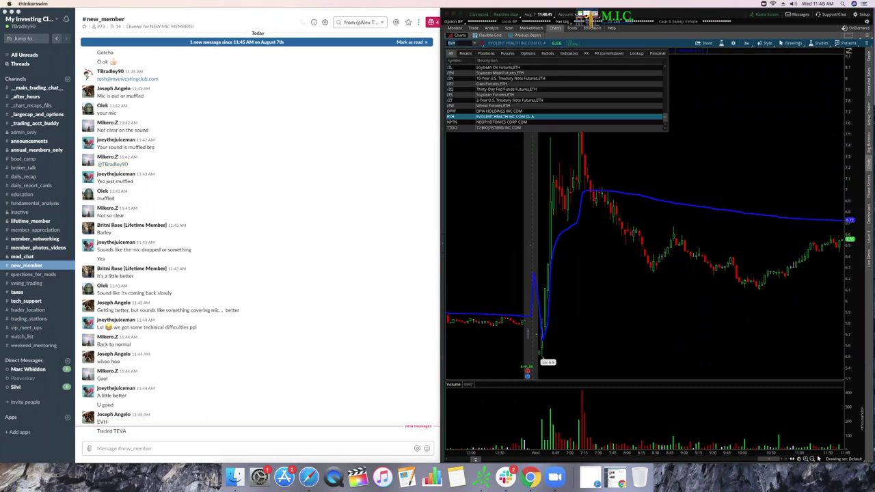
{"action": "key", "text": "Escape"}
{"action": "key", "text": "BackSpace"}
{"action": "key", "text": "BackSpace"}
{"action": "key", "text": "BackSpace"}
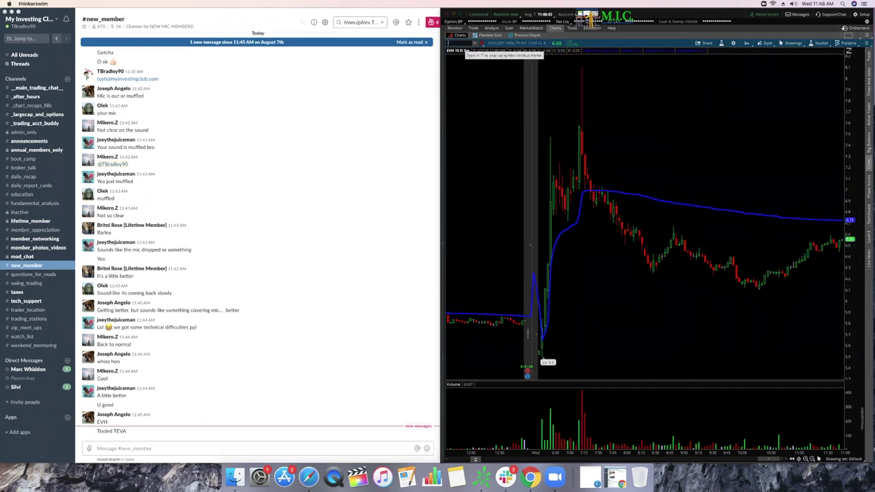
{"action": "type", "text": "TEVA"}
{"action": "key", "text": "Return"}
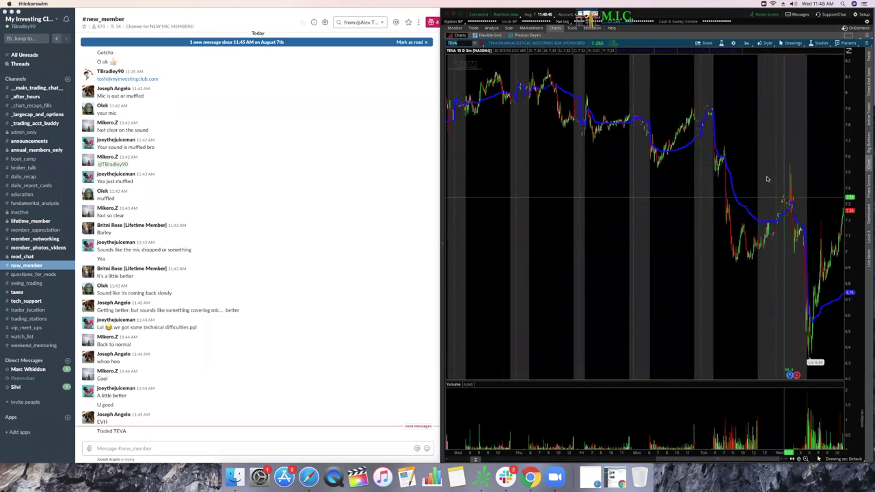
{"action": "scroll", "coordinate": [768, 179], "scroll_direction": "up", "scroll_amount": 3}
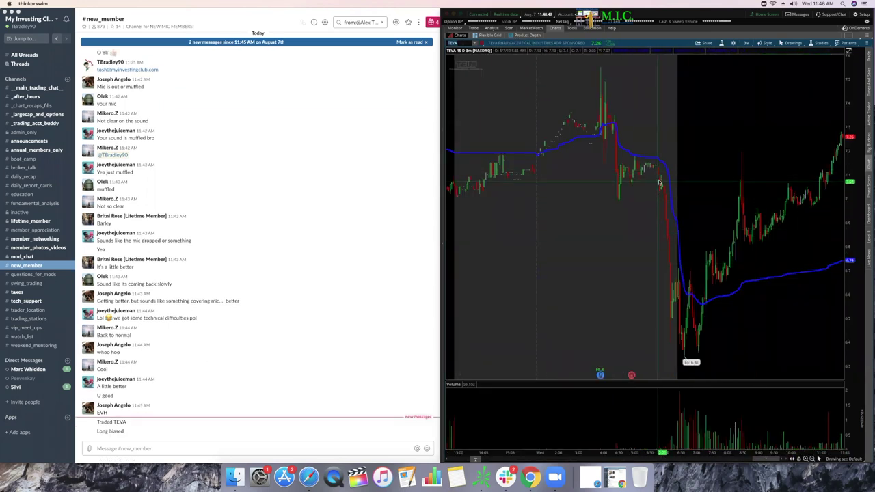
{"action": "scroll", "coordinate": [666, 177], "scroll_direction": "down", "scroll_amount": 3}
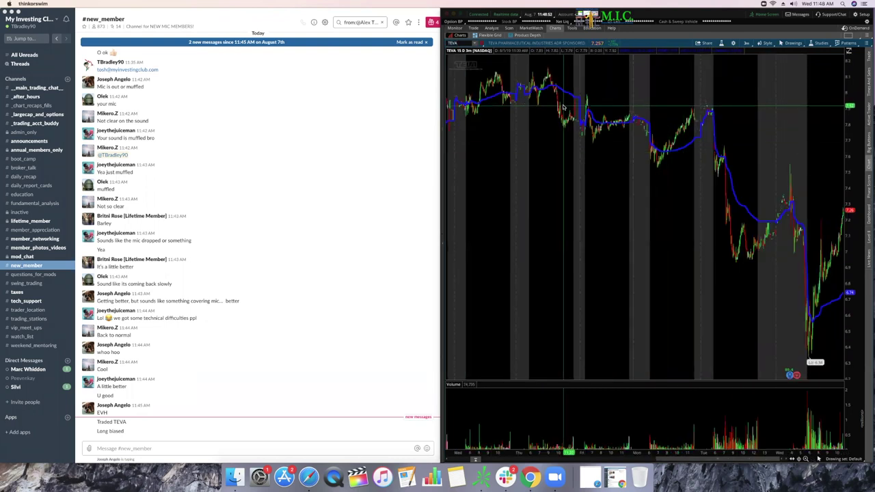
{"action": "scroll", "coordinate": [677, 314], "scroll_direction": "up", "scroll_amount": 3}
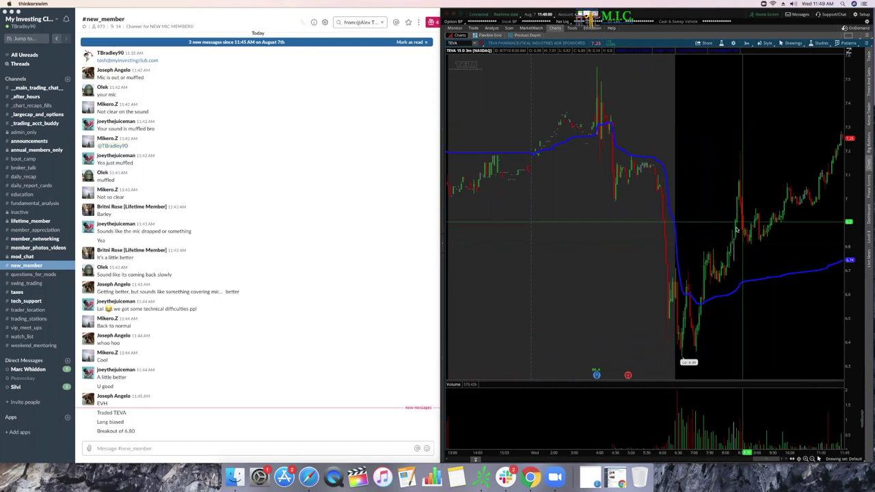
Step: Add TEVA as a new entry in the left-sidebar watchlist
{"action": "left_click", "coordinate": [442, 240]}
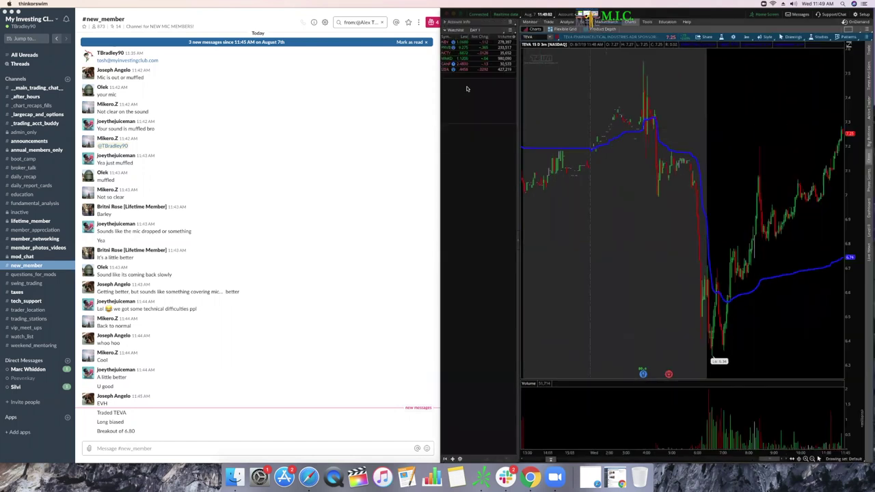
{"action": "left_click", "coordinate": [448, 77]}
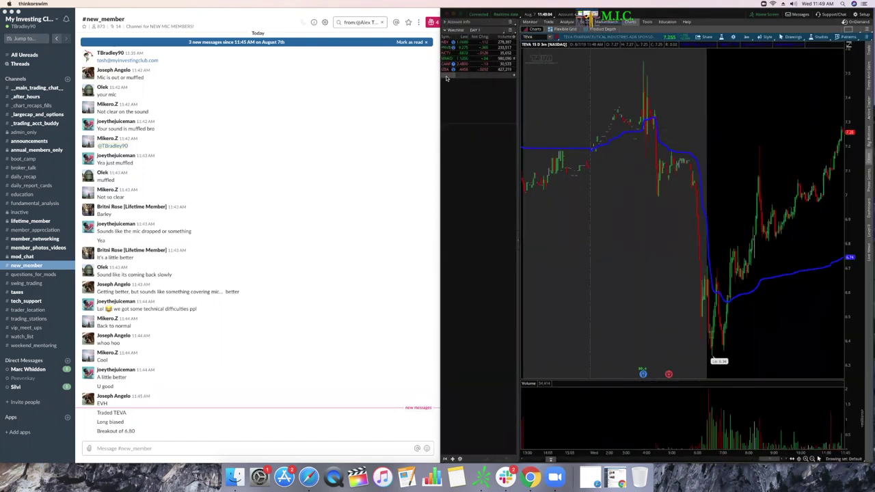
{"action": "type", "text": "TEVA"}
{"action": "key", "text": "Return"}
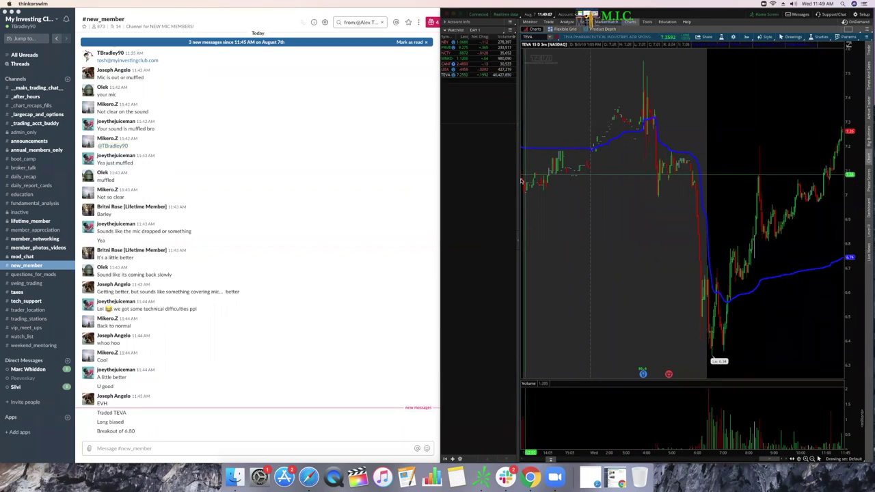
{"action": "left_click", "coordinate": [517, 244]}
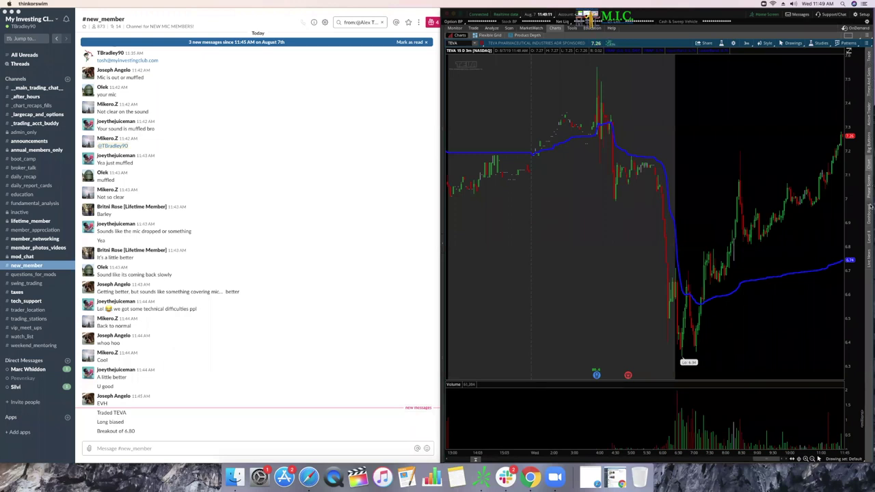
Step: Open the news headlines, enlarge the price pane, and set the time frame to 5 D:3m
{"action": "left_click", "coordinate": [870, 254]}
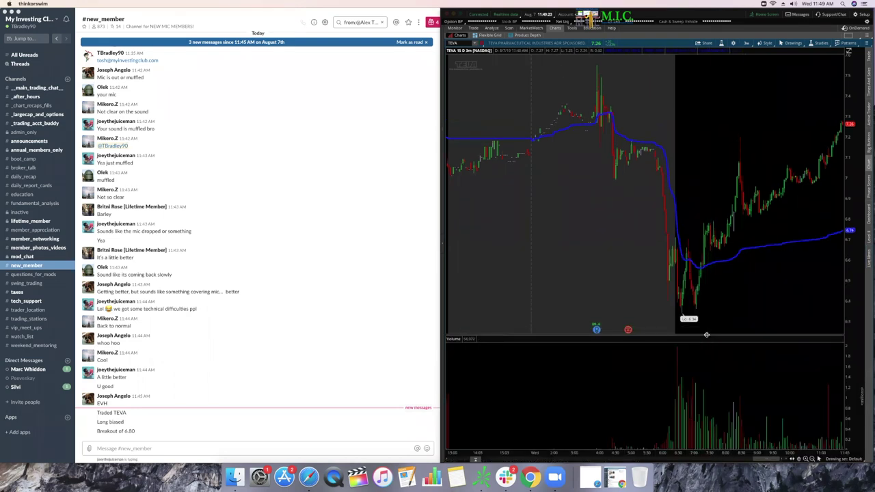
{"action": "left_click_drag", "start_coordinate": [709, 334], "coordinate": [701, 371]}
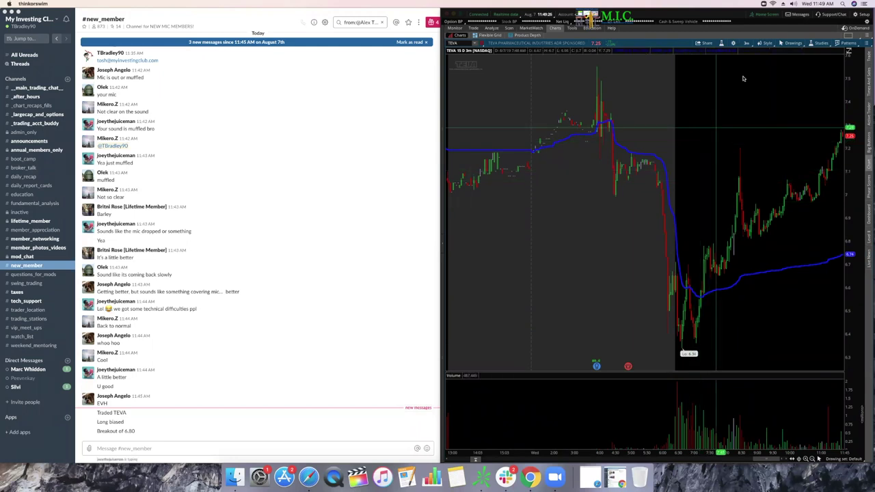
{"action": "left_click", "coordinate": [746, 43]}
{"action": "left_click", "coordinate": [722, 80]}
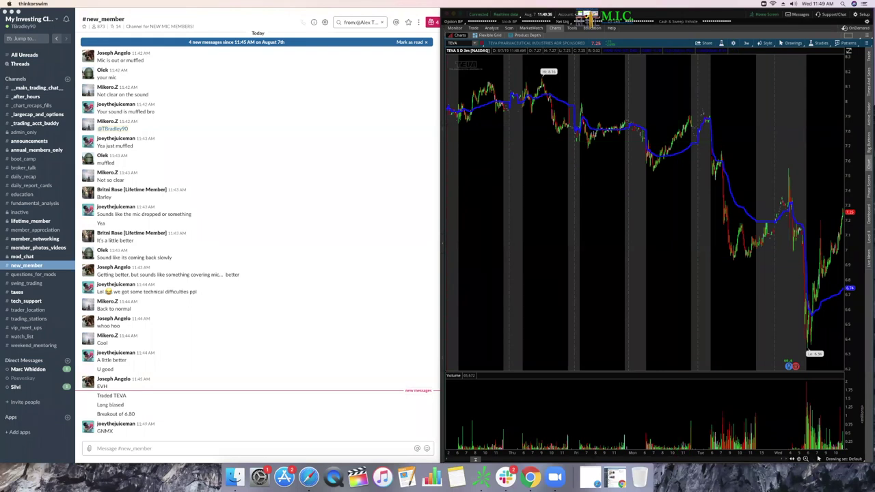
Step: Load GNMX on the chart and zoom out to review it
{"action": "left_click", "coordinate": [453, 43]}
{"action": "type", "text": "GNMX"}
{"action": "key", "text": "Return"}
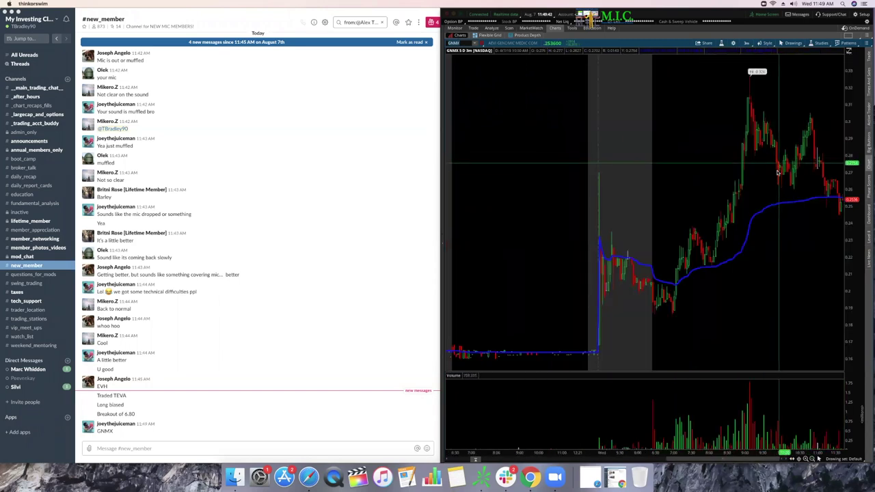
{"action": "scroll", "coordinate": [731, 160], "scroll_direction": "down", "scroll_amount": 3}
Step: Switch back to EVH and zoom into the date range around its latest price spike
{"action": "left_click", "coordinate": [460, 43]}
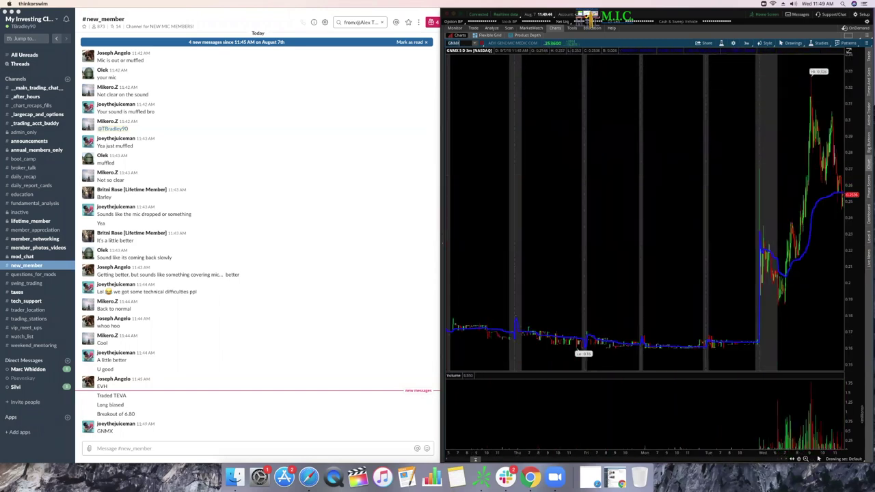
{"action": "key", "text": "BackSpace"}
{"action": "type", "text": "EVH"}
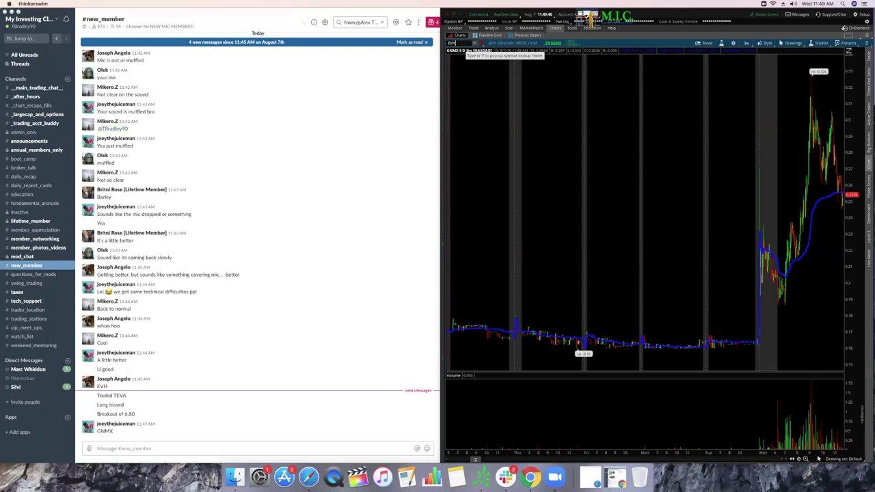
{"action": "key", "text": "Return"}
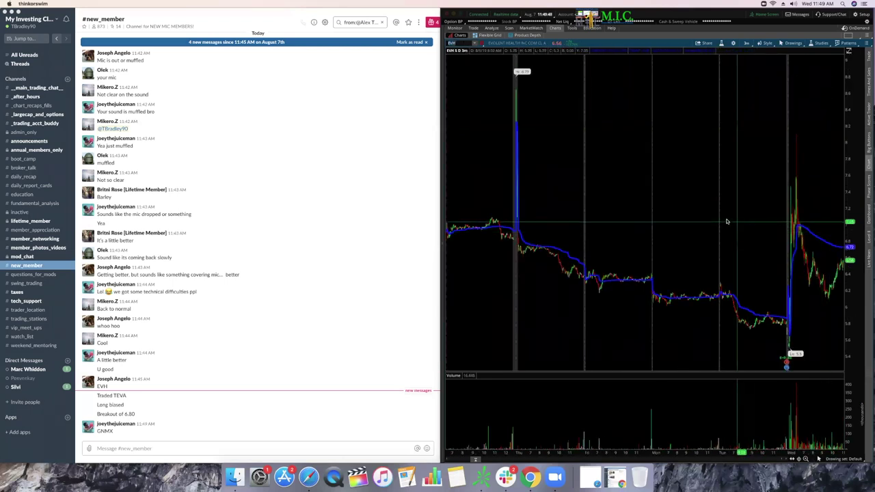
{"action": "left_click_drag", "start_coordinate": [649, 226], "coordinate": [852, 229]}
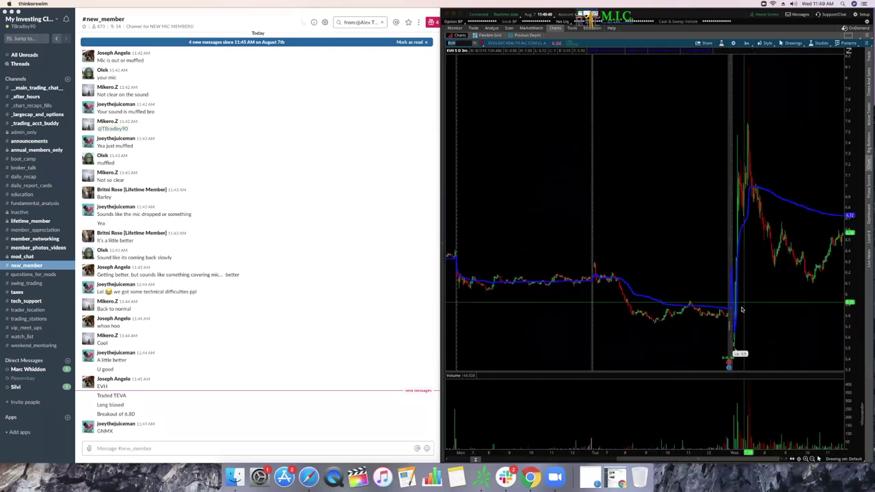
{"action": "scroll", "coordinate": [766, 239], "scroll_direction": "down", "scroll_amount": 2}
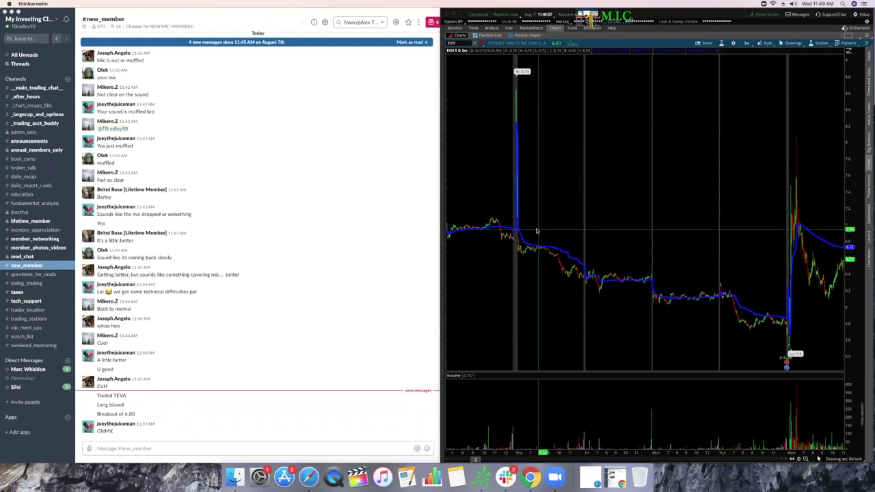
{"action": "left_click_drag", "start_coordinate": [674, 179], "coordinate": [766, 180]}
{"action": "left_click", "coordinate": [720, 181]}
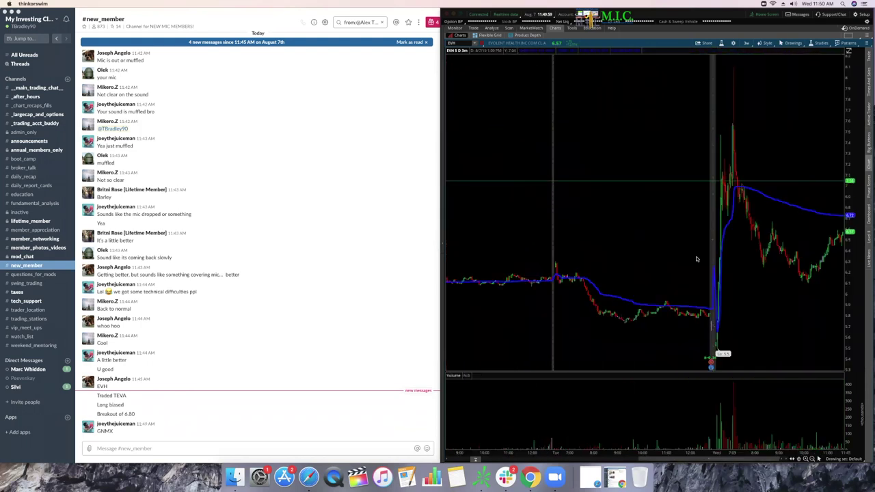
{"action": "scroll", "coordinate": [698, 259], "scroll_direction": "up", "scroll_amount": 2}
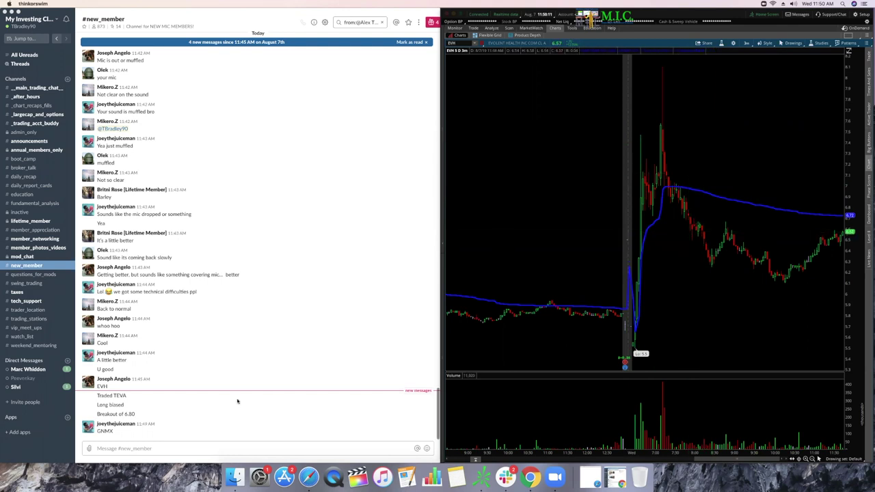
Step: Send 'Good Structure:' to #new_member, followed by the 1st Bounce DAY 1 and Deathline items
{"action": "left_click", "coordinate": [164, 453]}
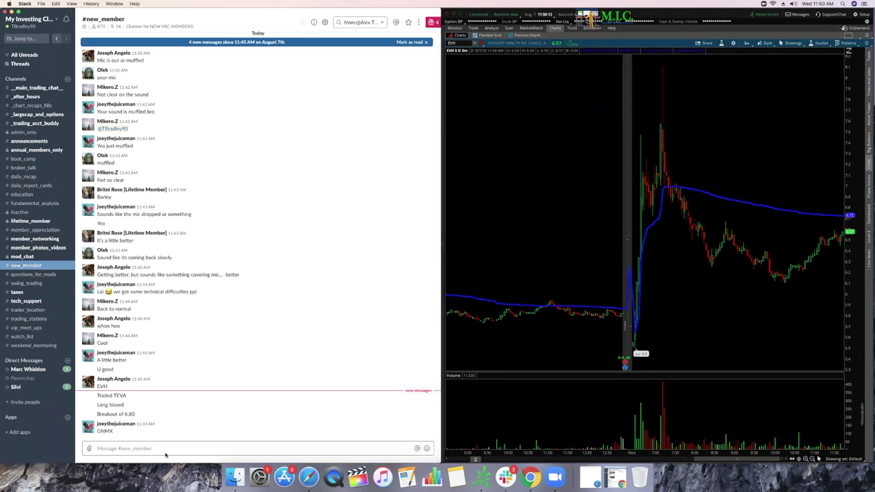
{"action": "type", "text": "Good Struct"}
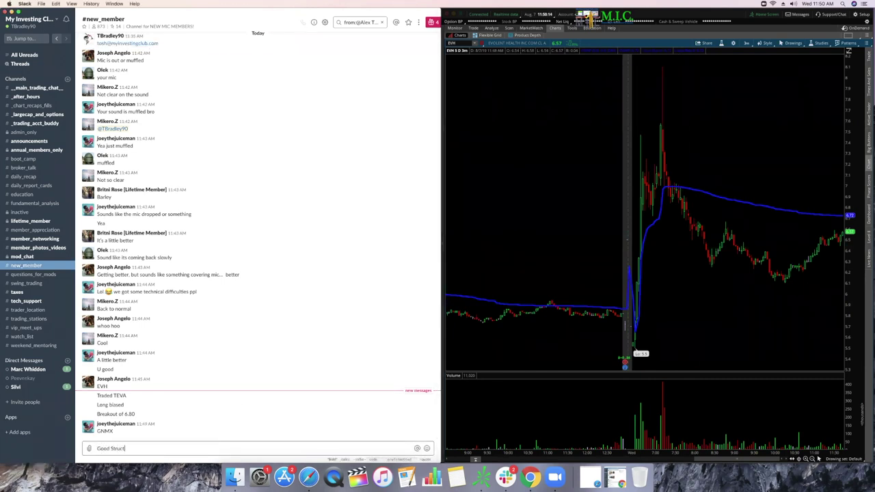
{"action": "type", "text": "ure:"}
{"action": "key", "text": "Return"}
{"action": "type", "text": "1. 1st Bounc"}
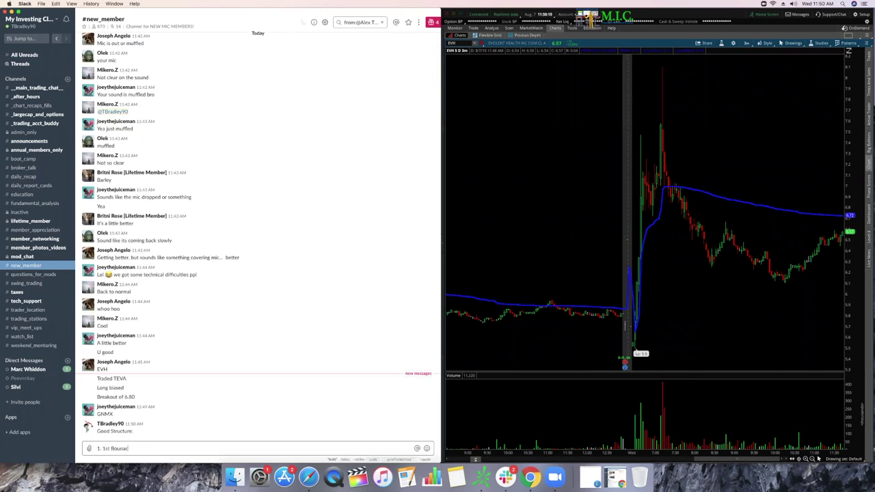
{"action": "type", "text": "e DAY 1"}
{"action": "key", "text": "Return"}
{"action": "type", "text": "2. Deathlin"}
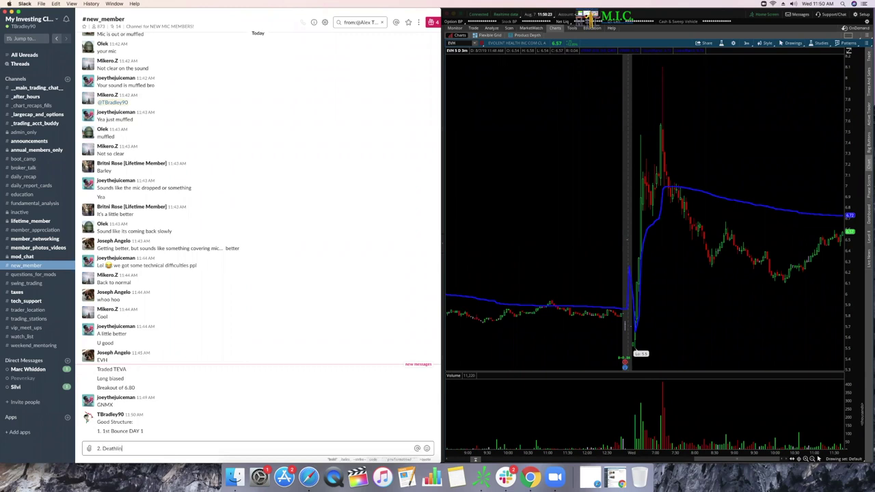
{"action": "type", "text": "e Day 2"}
{"action": "key", "text": "Return"}
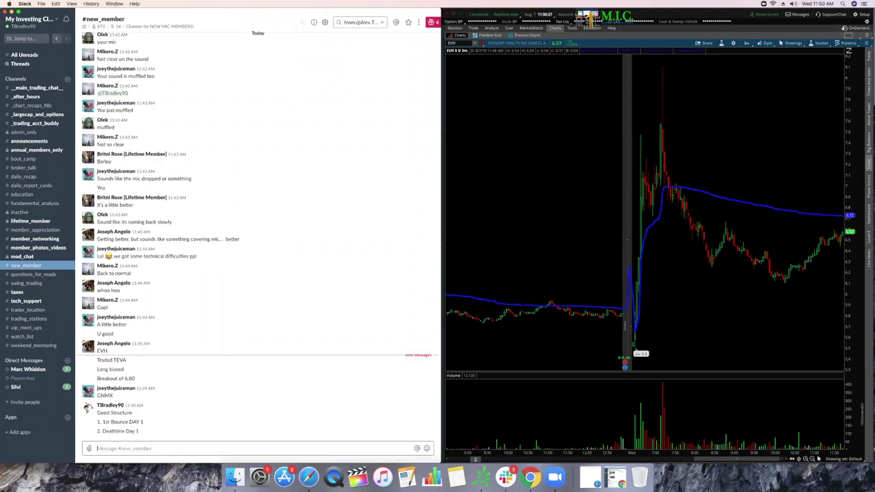
Step: Send items 3 (The First Red Day) and 4 (Low Hangers Day 2), then a closing '!'
{"action": "type", "text": "3. Th"}
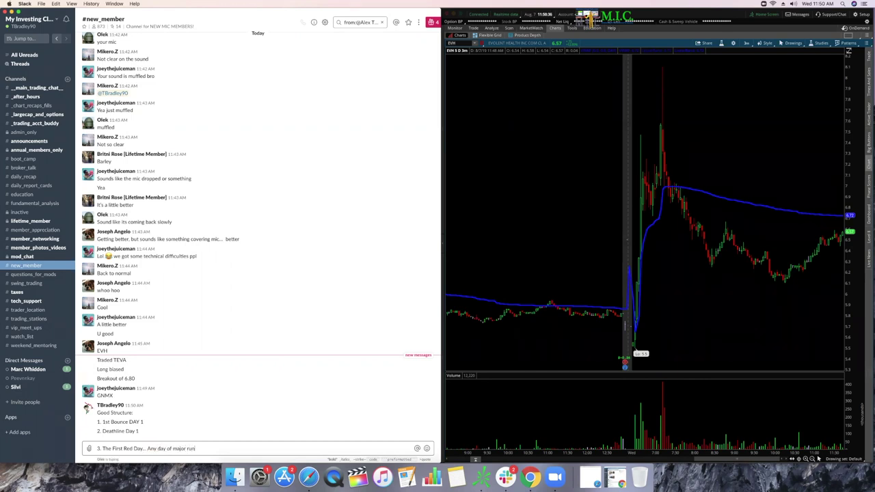
{"action": "key", "text": "Return"}
{"action": "type", "text": "4"}
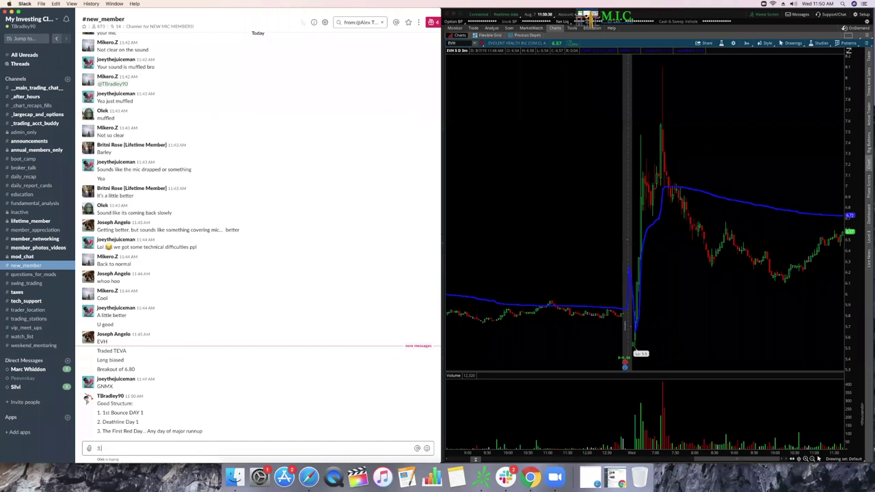
{"action": "type", "text": ". Low Hangers Day 2"}
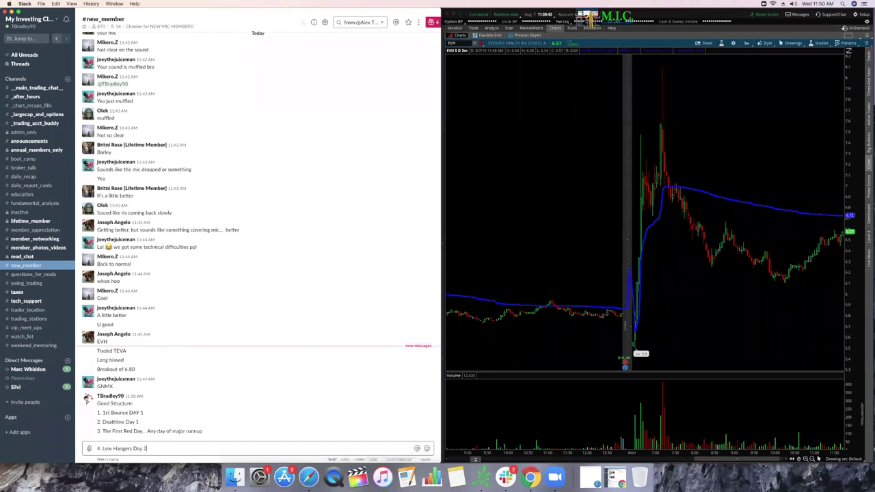
{"action": "key", "text": "Return"}
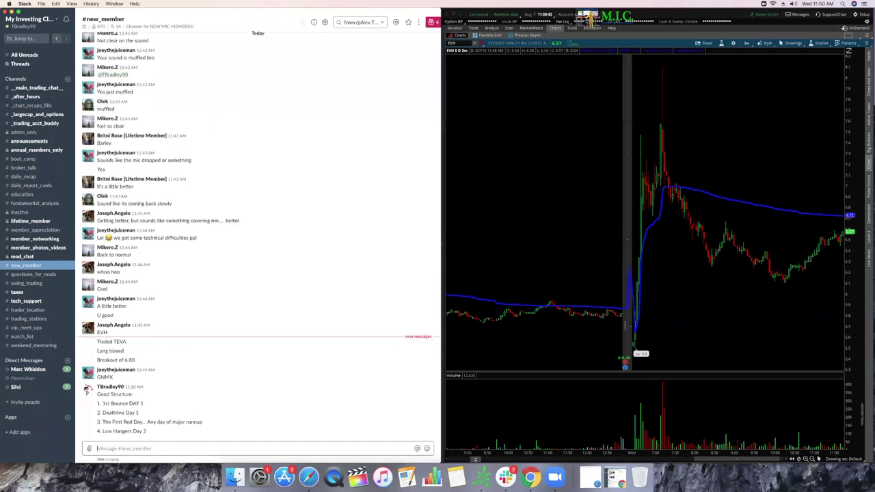
{"action": "type", "text": "!"}
{"action": "key", "text": "Return"}
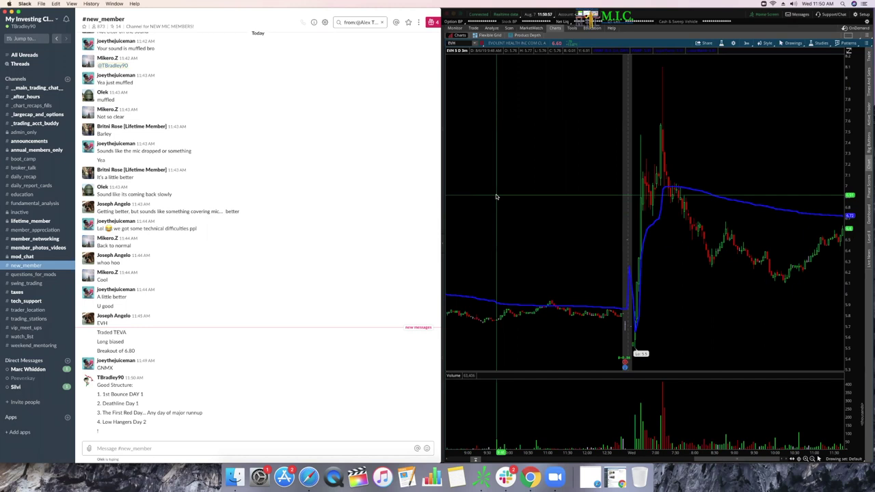
{"action": "left_click", "coordinate": [459, 43]}
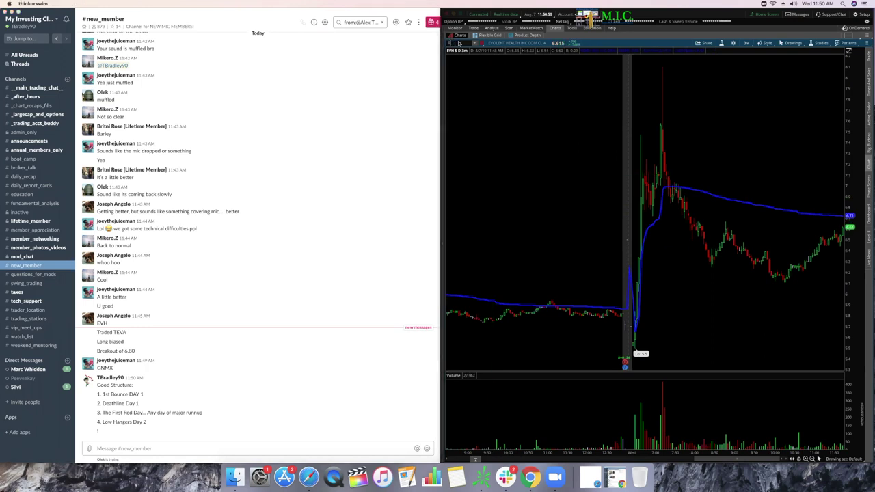
Step: Load TEVA and zoom onto its last trading day, then switch the chart to TTOO
{"action": "type", "text": "TEVA"}
{"action": "key", "text": "Return"}
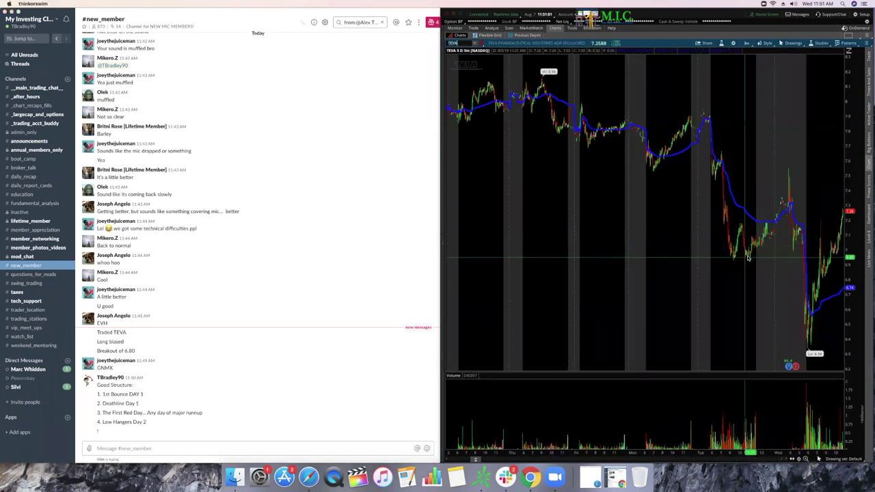
{"action": "left_click_drag", "start_coordinate": [798, 260], "coordinate": [845, 260]}
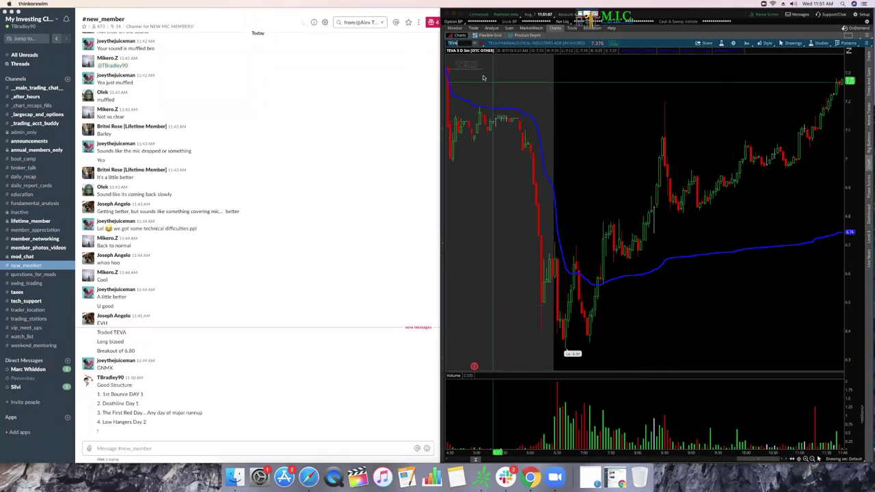
{"action": "type", "text": "T"}
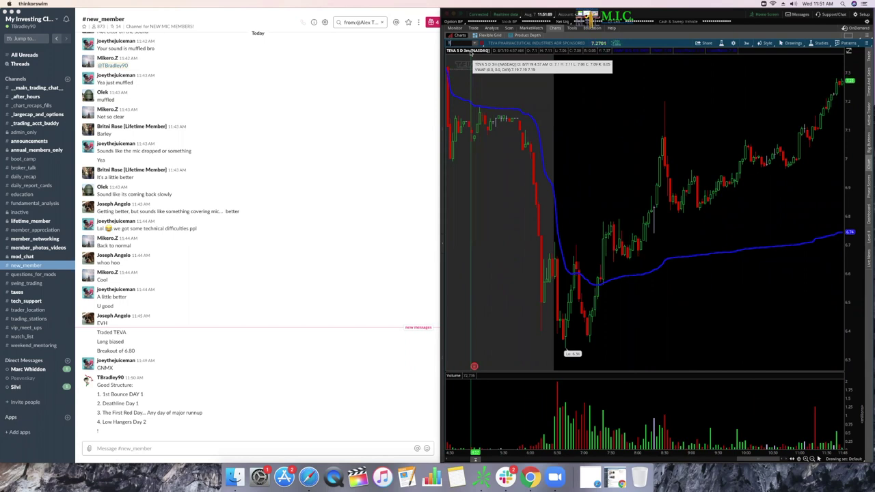
{"action": "type", "text": "TOO"}
{"action": "key", "text": "Return"}
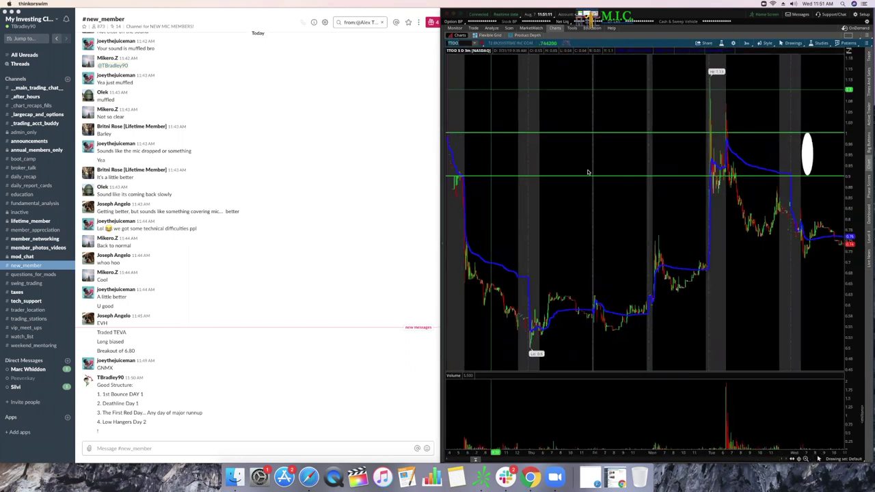
Step: Reshape the white oval between the green levels and lower the green price line
{"action": "scroll", "coordinate": [694, 207], "scroll_direction": "up", "scroll_amount": 3}
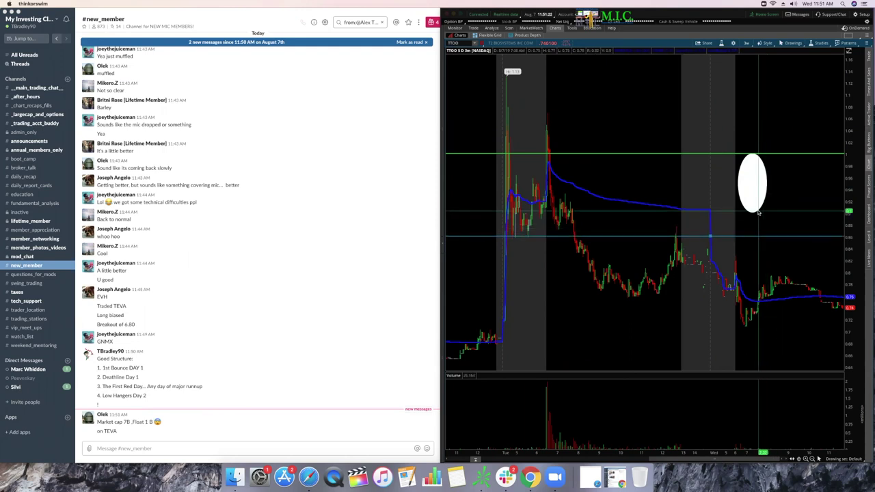
{"action": "left_click", "coordinate": [765, 213]}
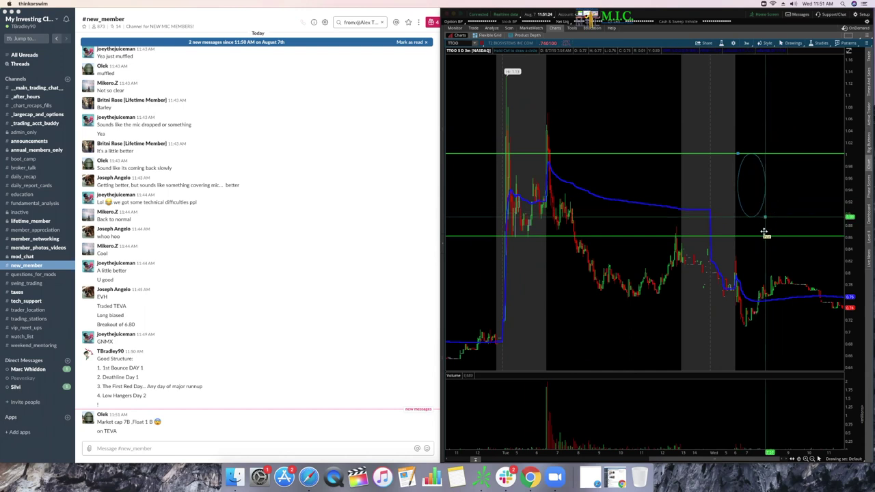
{"action": "left_click", "coordinate": [763, 236]}
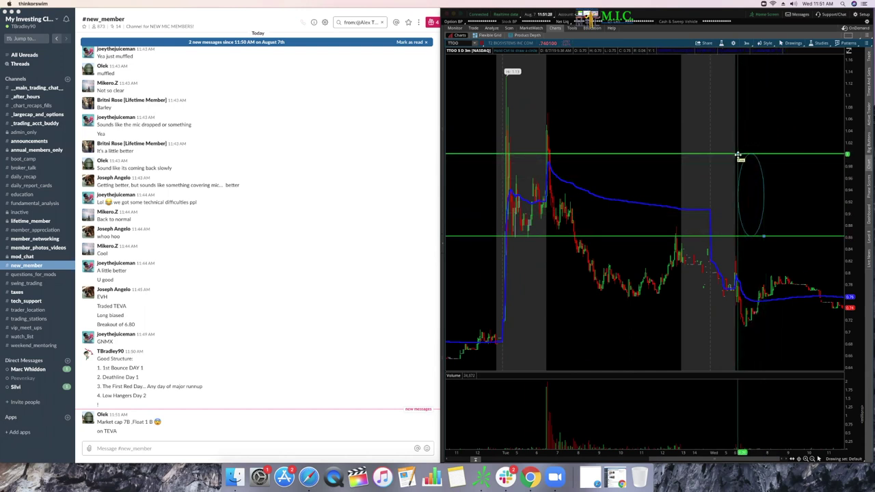
{"action": "left_click", "coordinate": [748, 154]}
{"action": "left_click_drag", "start_coordinate": [748, 155], "coordinate": [748, 171]}
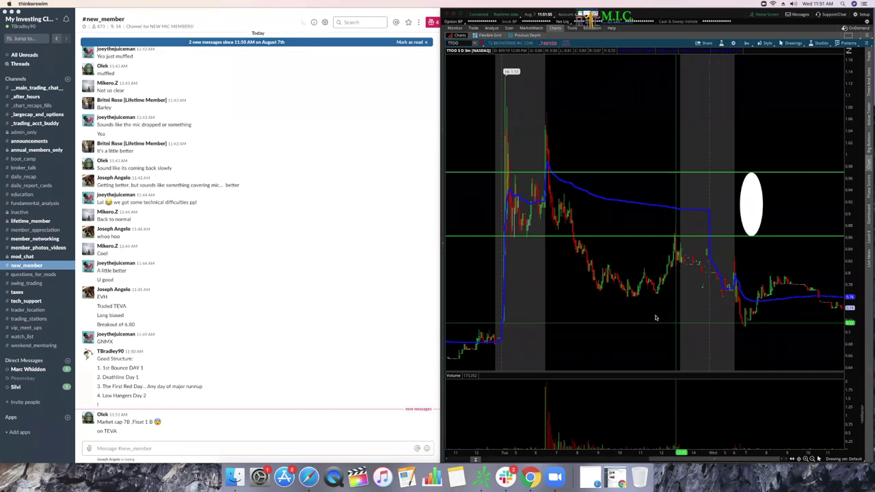
Step: Duplicate the upper green price line and zoom the chart in on the recent session
{"action": "left_click_drag", "start_coordinate": [505, 146], "coordinate": [700, 205]}
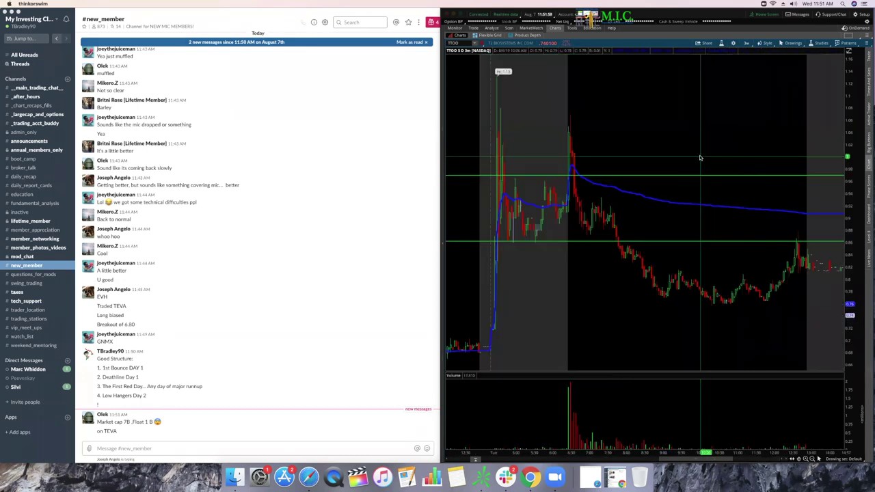
{"action": "right_click", "coordinate": [625, 177]}
{"action": "left_click", "coordinate": [658, 201]}
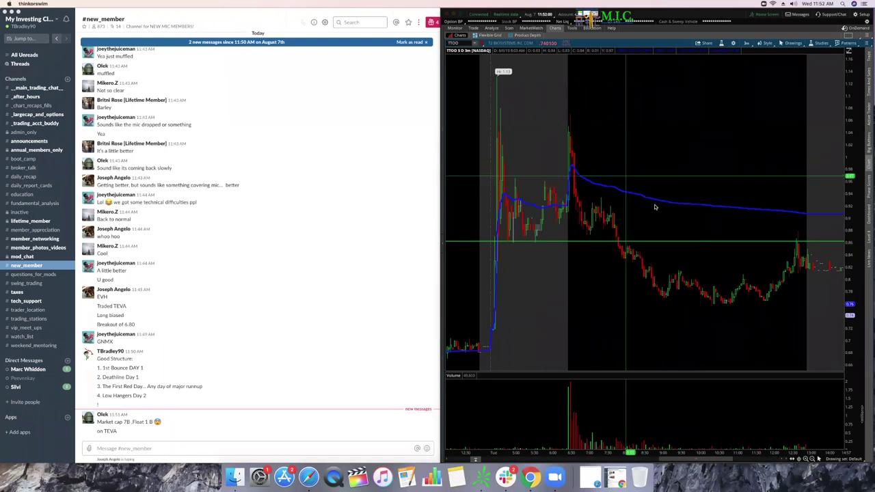
{"action": "left_click_drag", "start_coordinate": [492, 160], "coordinate": [842, 163]}
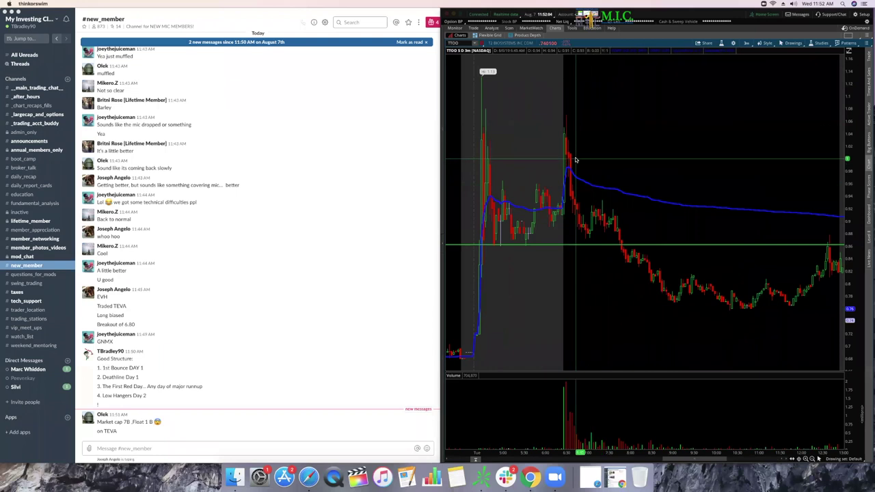
{"action": "left_click", "coordinate": [422, 230]}
Step: Narrow the Slack window, widen thinkorswim into the freed space, and collapse the watchlist sidebar
{"action": "left_click_drag", "start_coordinate": [439, 460], "coordinate": [289, 459]}
{"action": "left_click", "coordinate": [494, 346]}
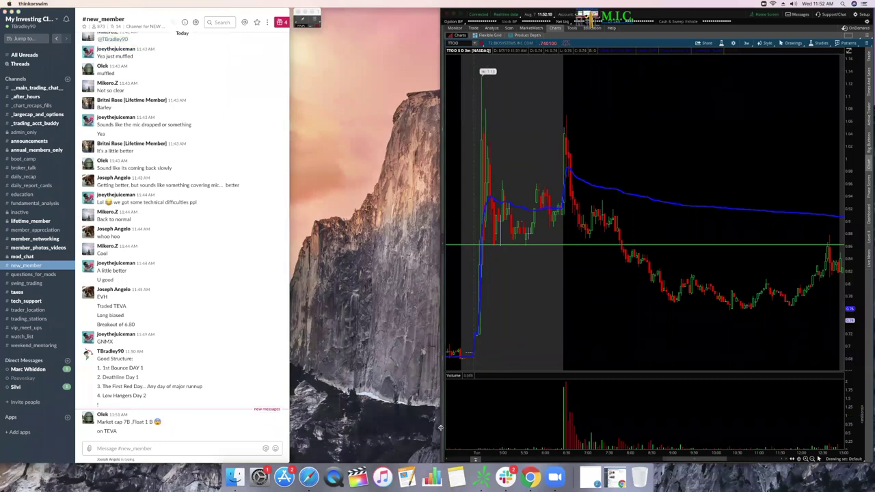
{"action": "left_click_drag", "start_coordinate": [330, 423], "coordinate": [439, 412]}
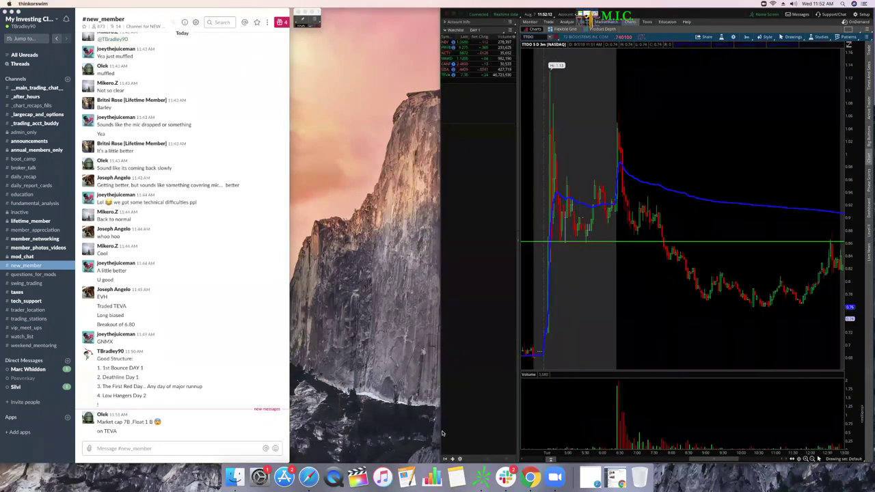
{"action": "left_click_drag", "start_coordinate": [440, 446], "coordinate": [289, 431]}
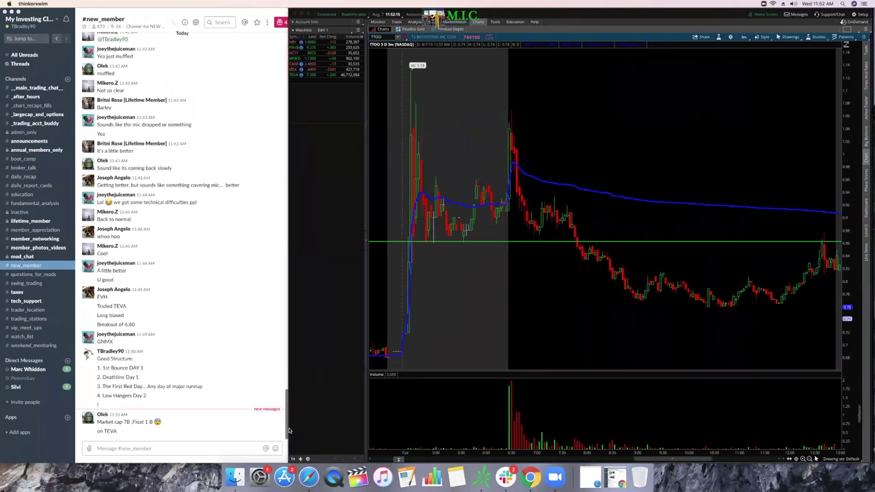
{"action": "left_click", "coordinate": [365, 239]}
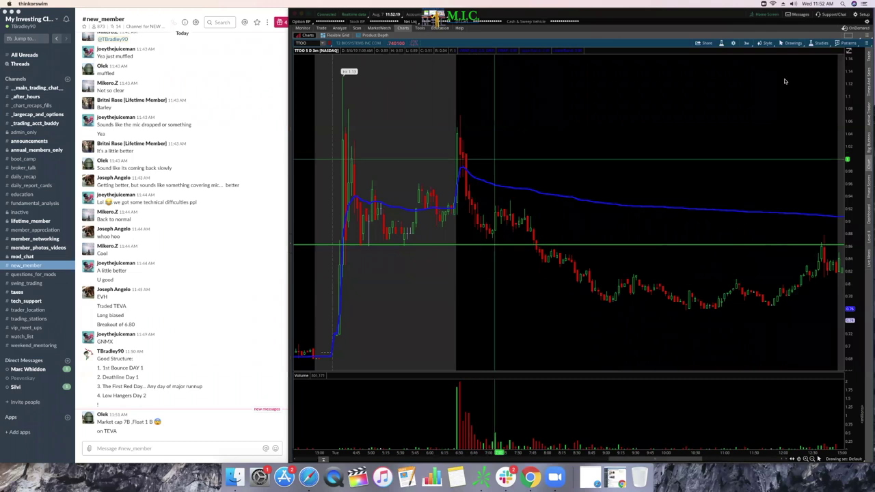
Step: Draw a white ellipse around the spike candles, then return to the pointer tool
{"action": "left_click", "coordinate": [791, 44]}
{"action": "mouse_move", "coordinate": [790, 89]}
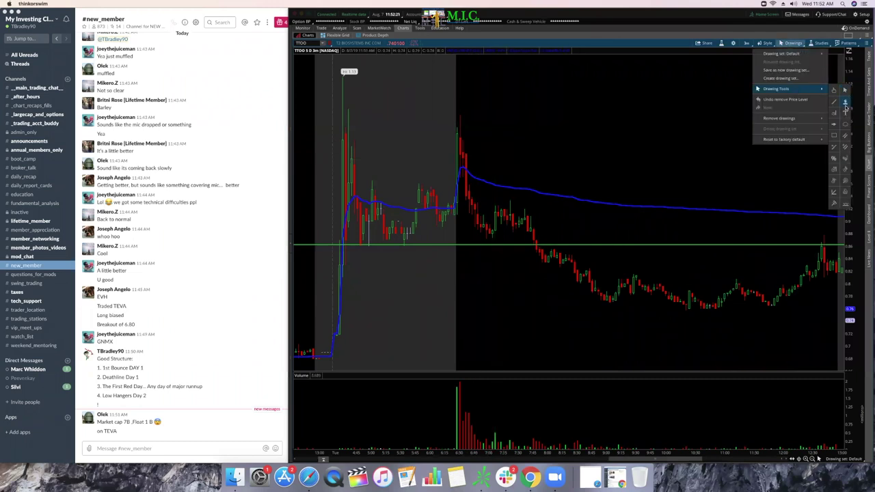
{"action": "left_click", "coordinate": [846, 124]}
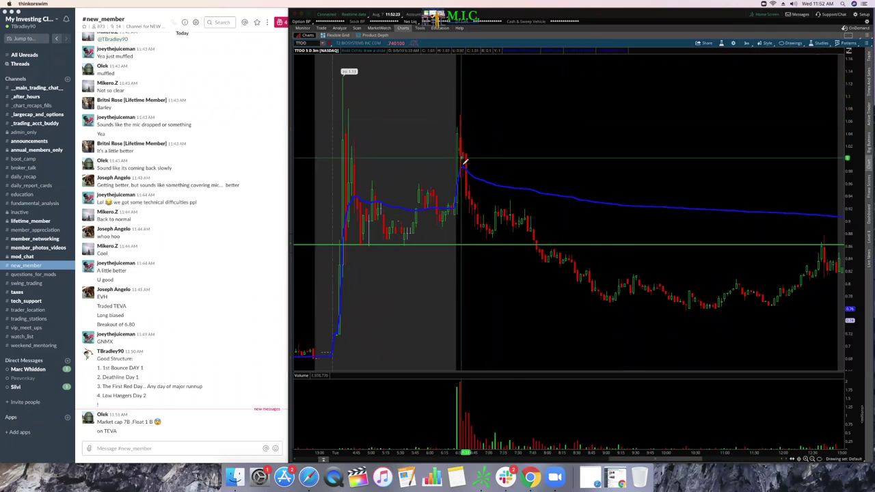
{"action": "left_click", "coordinate": [474, 198]}
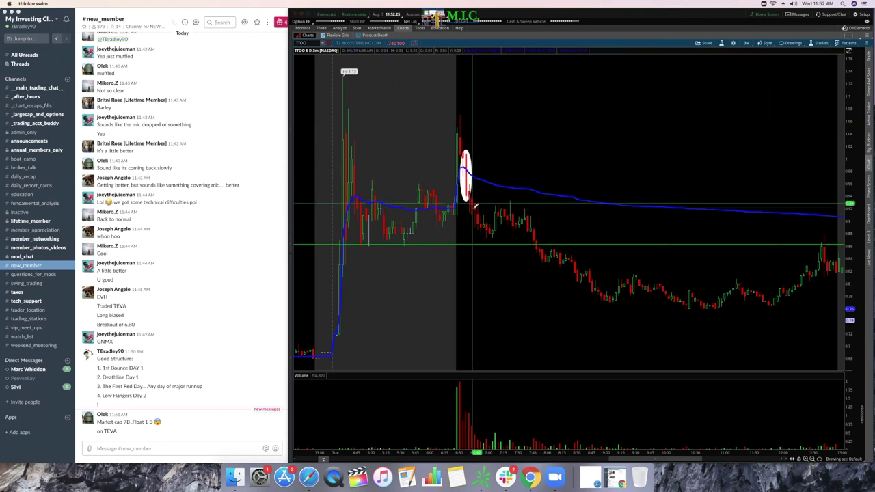
{"action": "left_click", "coordinate": [791, 43]}
{"action": "mouse_move", "coordinate": [787, 89]}
{"action": "left_click", "coordinate": [848, 90]}
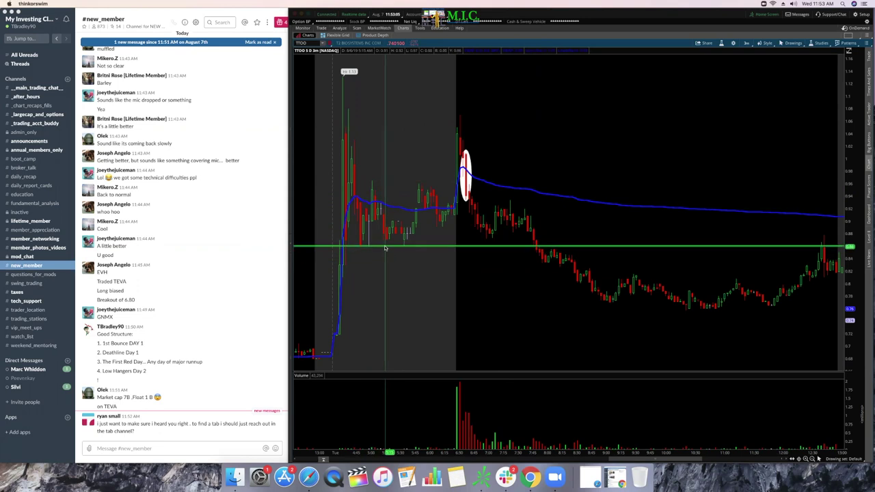
Step: Reposition the green price line on the TTOO chart, then load the EVH chart
{"action": "left_click_drag", "start_coordinate": [385, 246], "coordinate": [367, 246]}
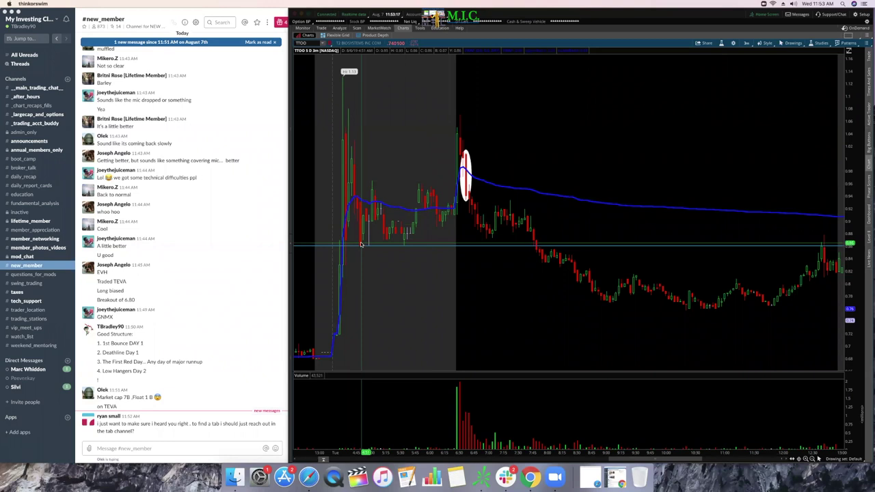
{"action": "left_click_drag", "start_coordinate": [364, 244], "coordinate": [382, 246]}
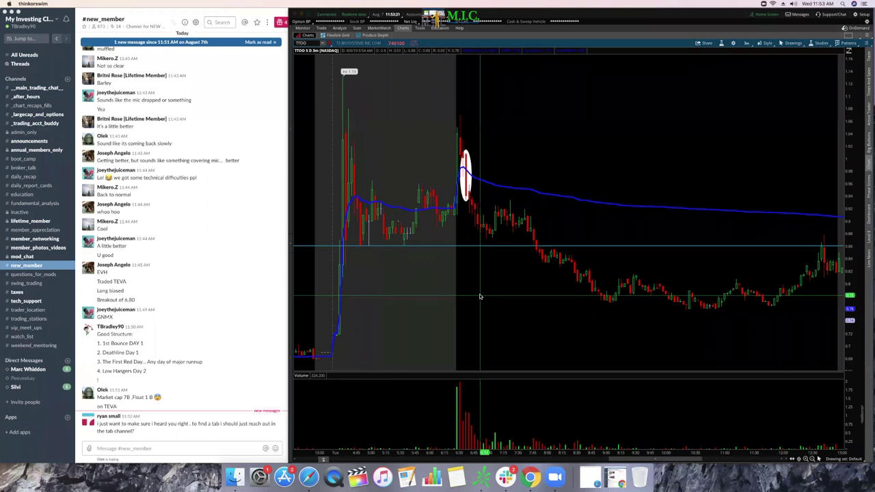
{"action": "left_click_drag", "start_coordinate": [480, 289], "coordinate": [354, 231]}
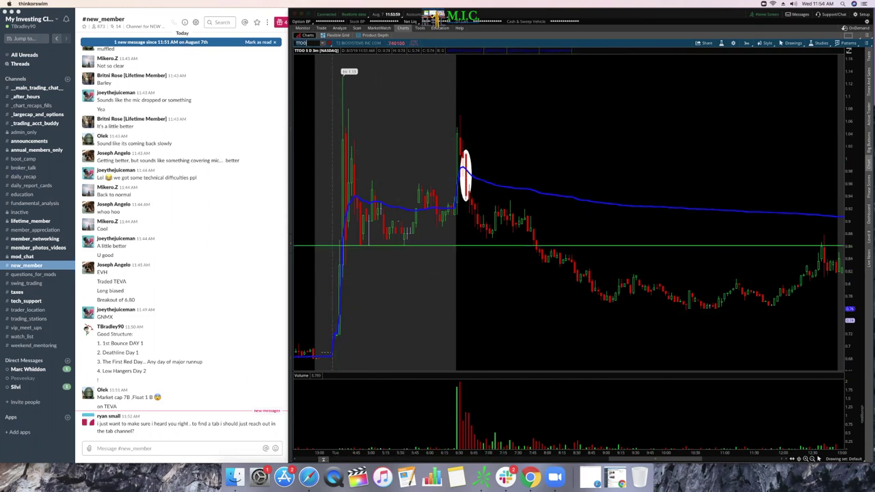
{"action": "type", "text": "H"}
{"action": "key", "text": "Return"}
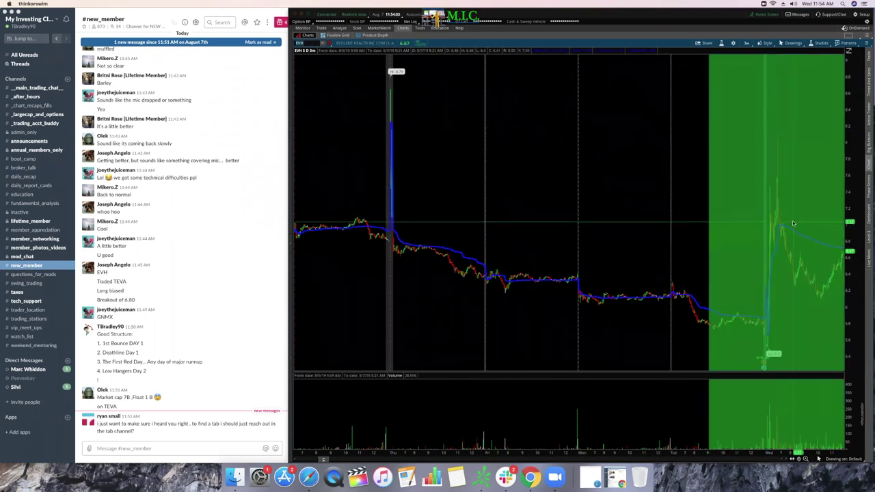
Step: Zoom the EVH chart onto Wednesday's spike and the session that follows
{"action": "left_click_drag", "start_coordinate": [663, 203], "coordinate": [758, 205]}
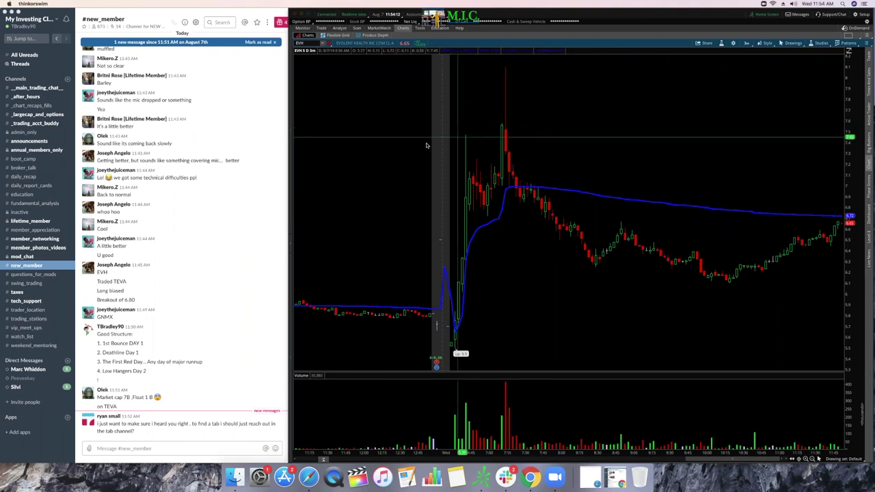
{"action": "scroll", "coordinate": [390, 143], "scroll_direction": "up", "scroll_amount": 1}
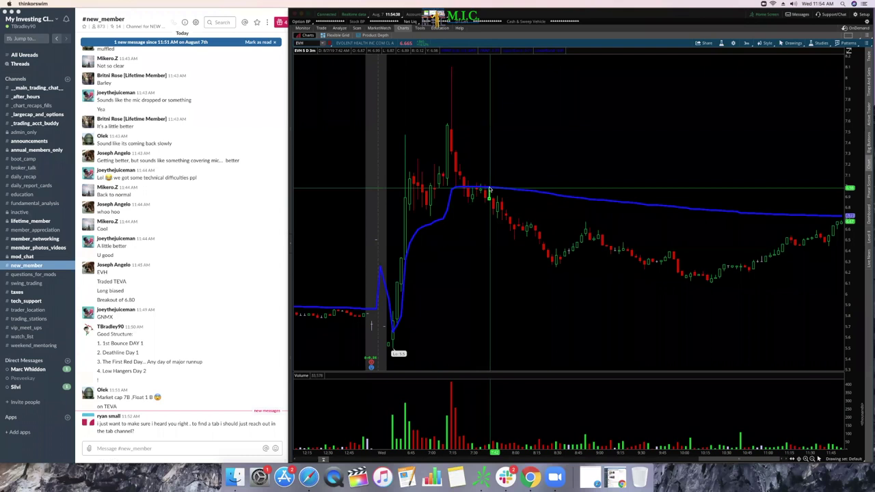
{"action": "left_click", "coordinate": [792, 43]}
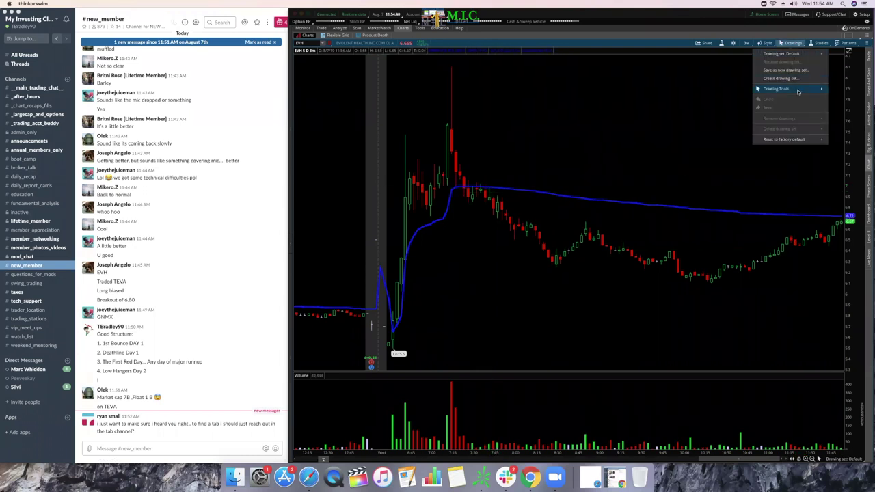
Step: Place a horizontal price level on the EVH chart with the Price Level tool
{"action": "mouse_move", "coordinate": [798, 92]}
{"action": "left_click", "coordinate": [848, 101]}
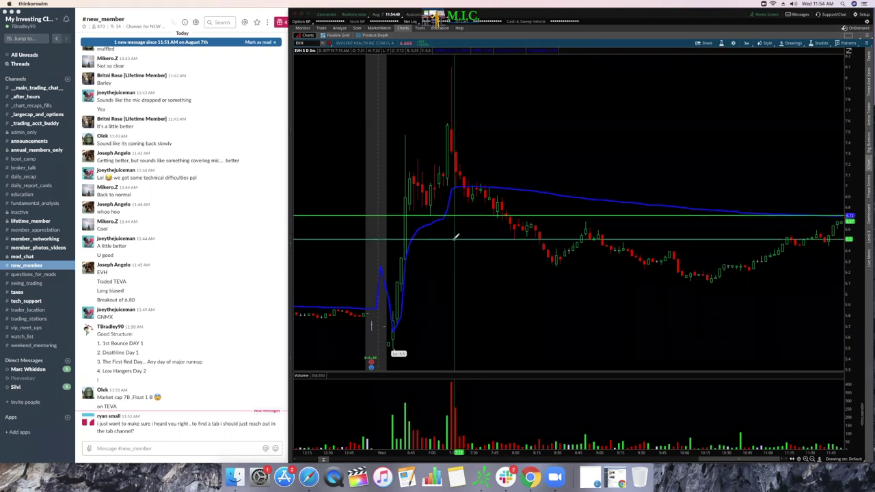
{"action": "left_click", "coordinate": [457, 236]}
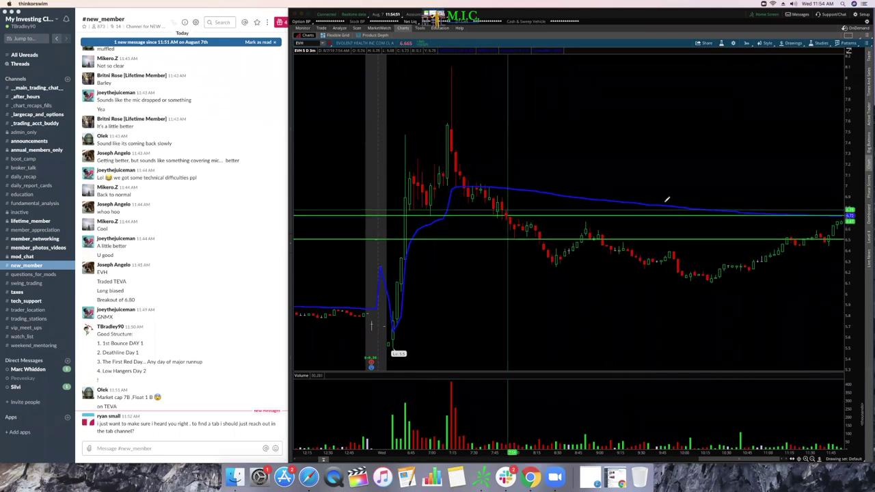
{"action": "left_click", "coordinate": [798, 43]}
{"action": "mouse_move", "coordinate": [786, 89]}
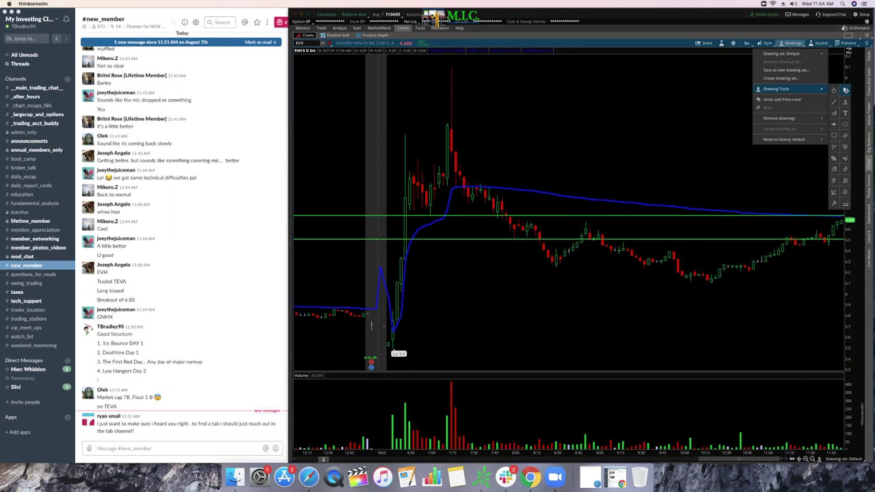
{"action": "left_click", "coordinate": [846, 90]}
Step: Remove the lower green line and move the remaining one onto 6.72
{"action": "right_click", "coordinate": [558, 239]}
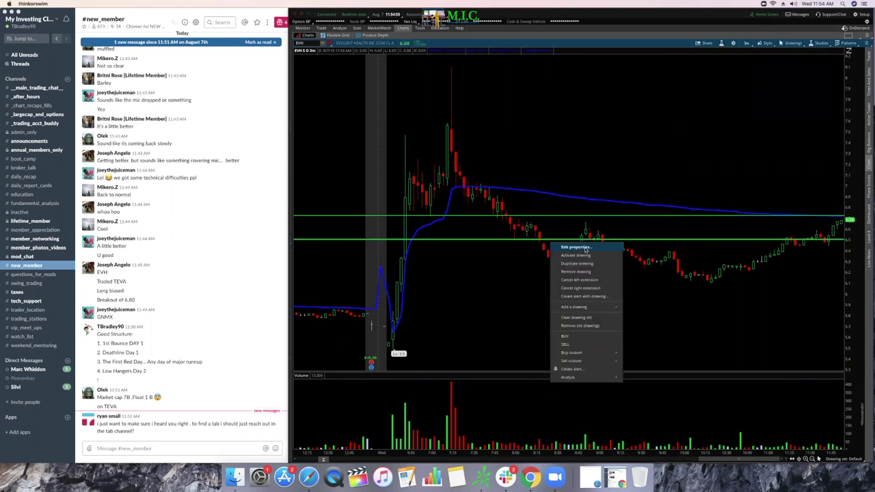
{"action": "left_click", "coordinate": [577, 271]}
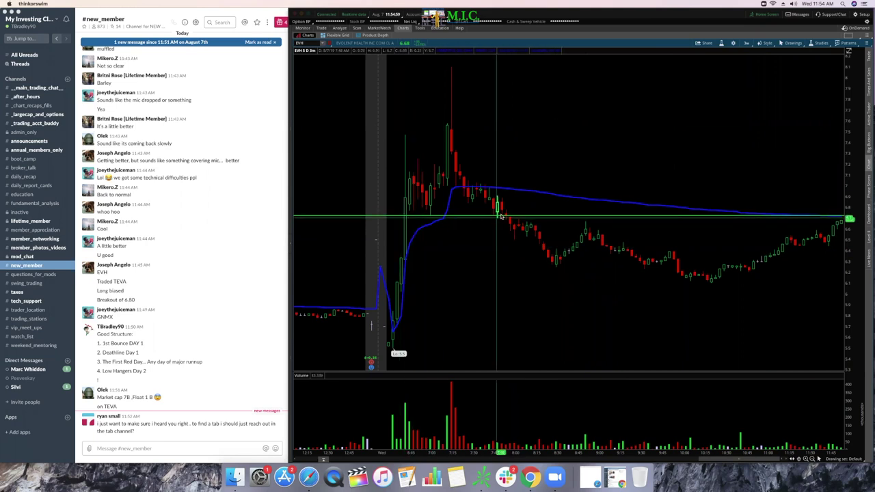
{"action": "left_click_drag", "start_coordinate": [519, 214], "coordinate": [514, 218]}
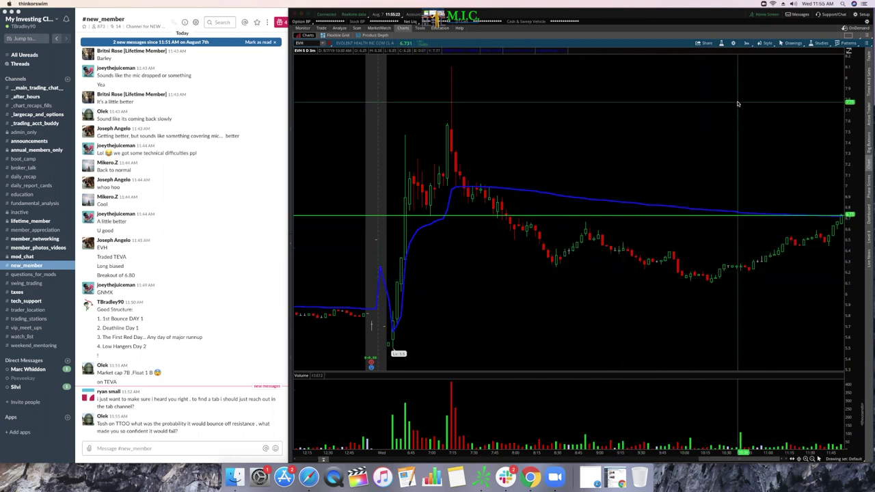
Step: Circle the three EVH volume spikes (before 9:00, near 9:15, near 10:00) with white ovals
{"action": "left_click", "coordinate": [792, 43]}
{"action": "mouse_move", "coordinate": [781, 86]}
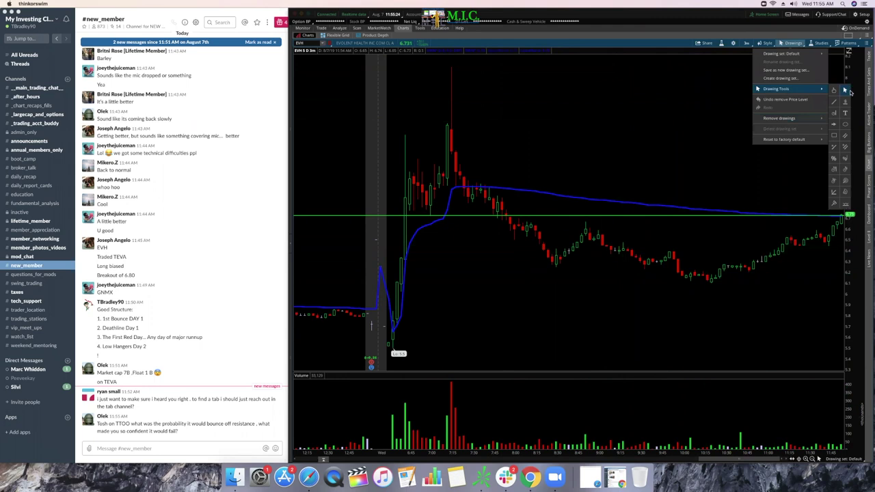
{"action": "left_click", "coordinate": [747, 260]}
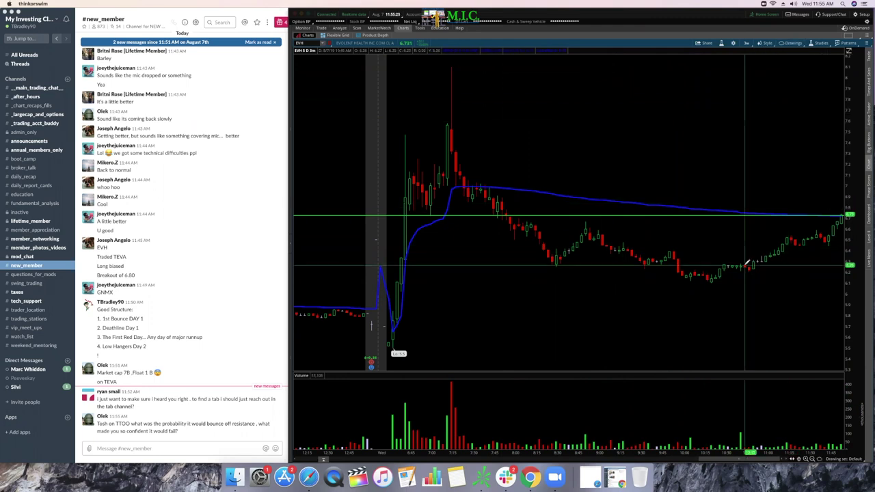
{"action": "left_click_drag", "start_coordinate": [578, 427], "coordinate": [593, 443]}
{"action": "left_click", "coordinate": [593, 443]}
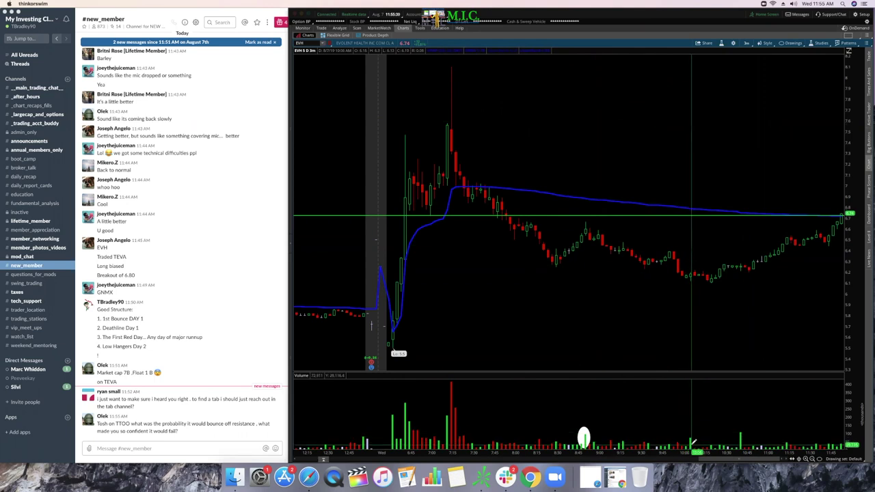
{"action": "left_click_drag", "start_coordinate": [685, 431], "coordinate": [694, 441]}
{"action": "left_click", "coordinate": [694, 444]}
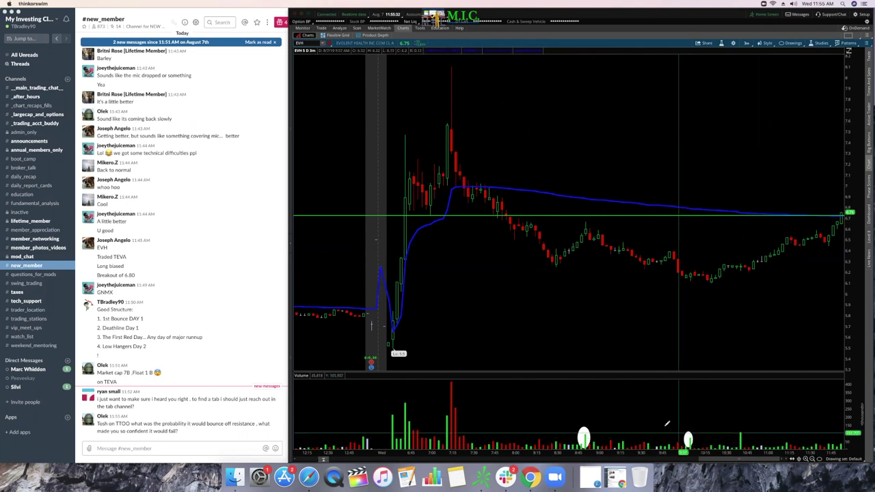
{"action": "left_click", "coordinate": [621, 431]}
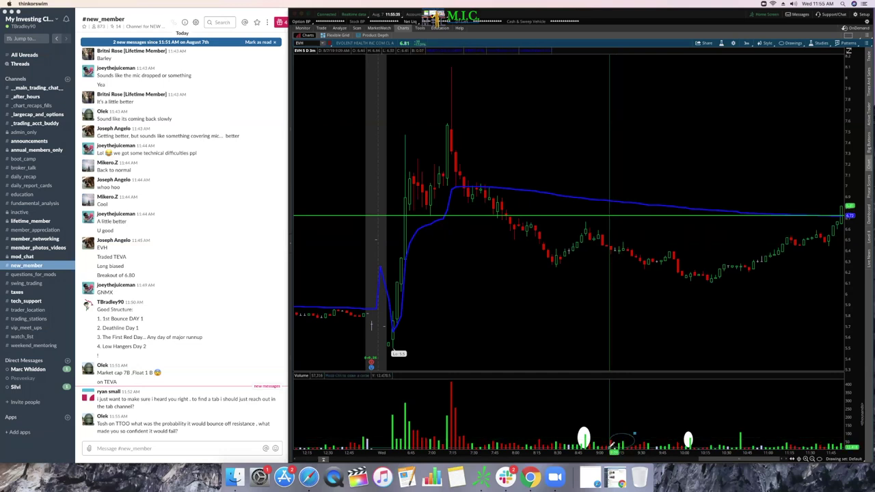
{"action": "left_click", "coordinate": [611, 445]}
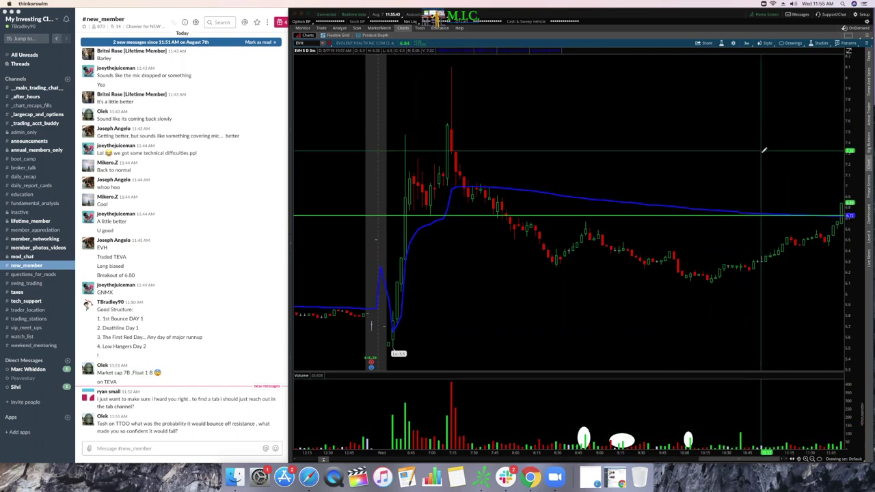
Step: Place a green price level line across the volume pane and nudge it higher
{"action": "left_click", "coordinate": [793, 44]}
{"action": "mouse_move", "coordinate": [800, 93]}
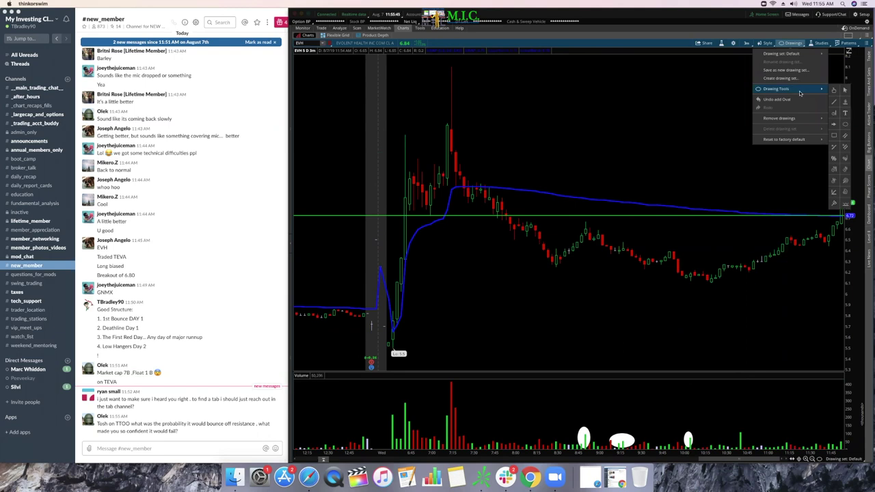
{"action": "left_click", "coordinate": [847, 103]}
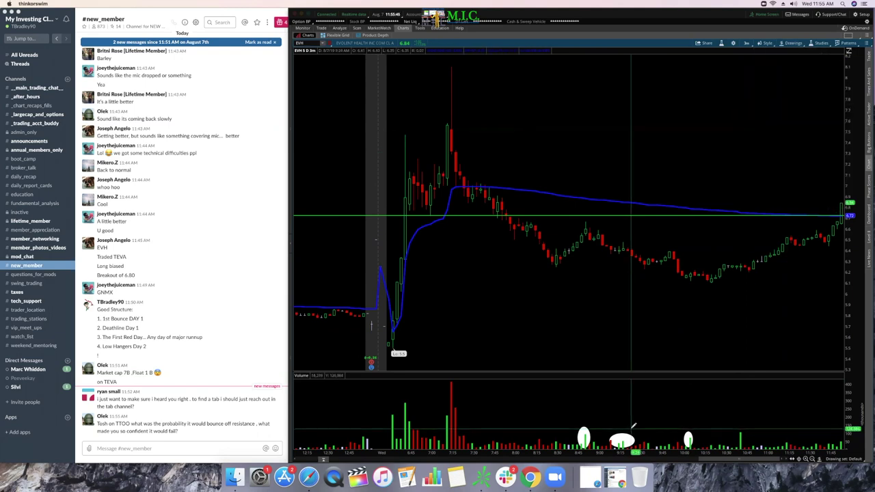
{"action": "left_click", "coordinate": [460, 425]}
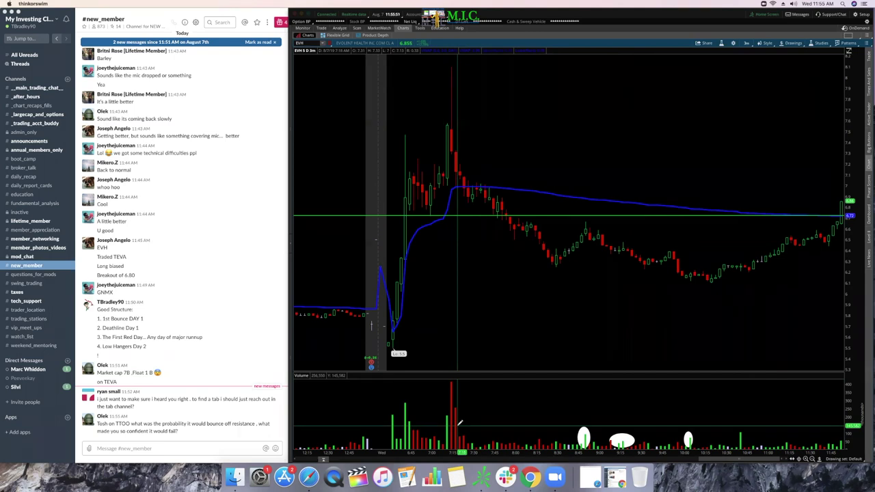
{"action": "left_click_drag", "start_coordinate": [459, 424], "coordinate": [465, 428]}
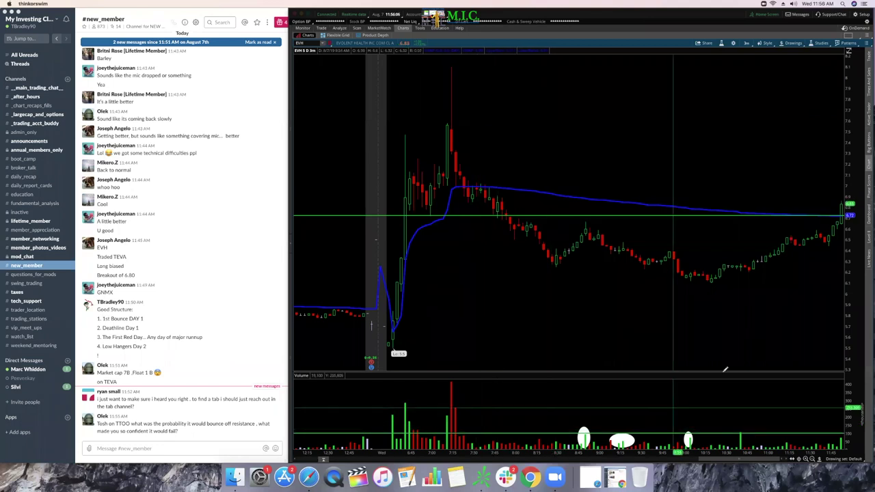
{"action": "left_click", "coordinate": [793, 43]}
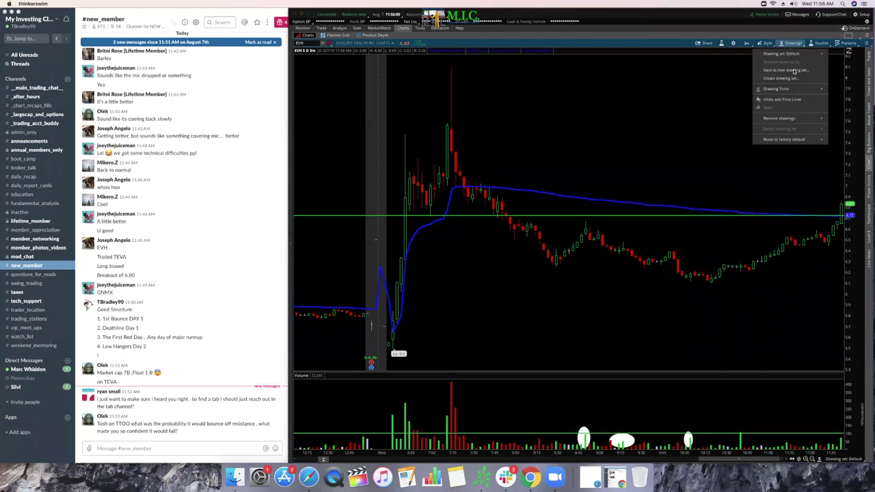
Step: Close the Drawings menu and drag the price/volume divider down so the price chart gets more height
{"action": "mouse_move", "coordinate": [793, 90]}
{"action": "left_click", "coordinate": [843, 89]}
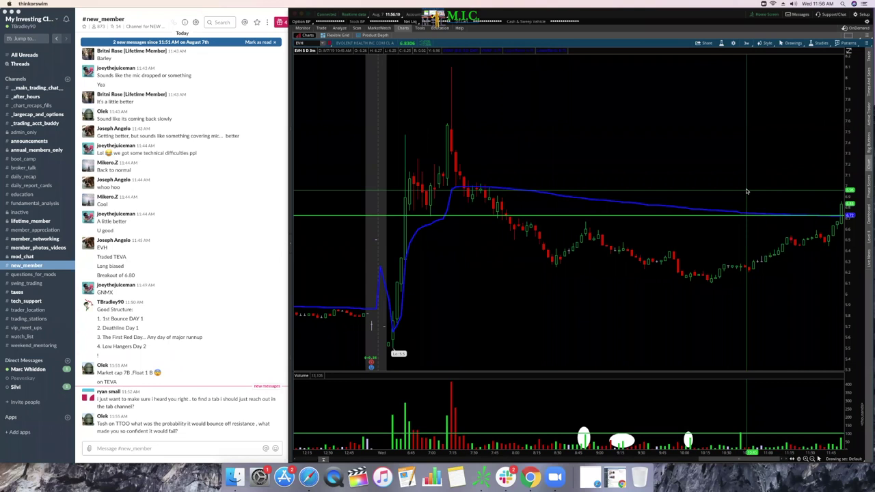
{"action": "left_click_drag", "start_coordinate": [611, 373], "coordinate": [611, 320]}
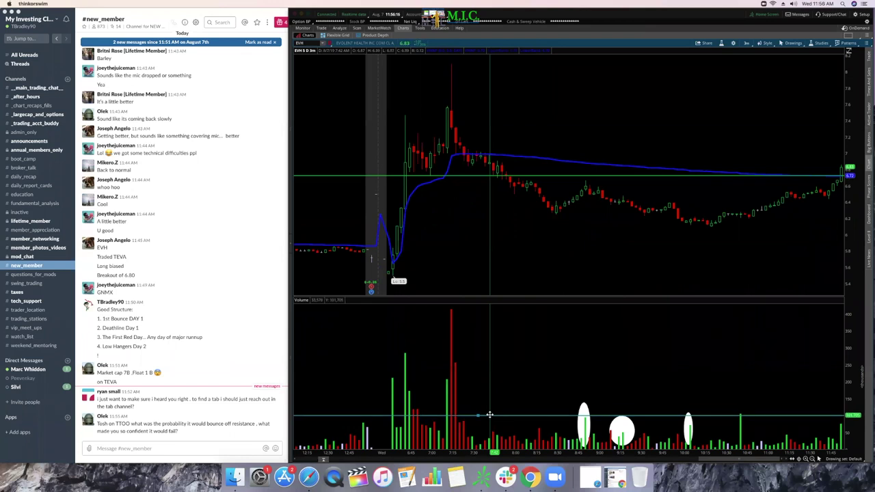
{"action": "left_click", "coordinate": [469, 415]}
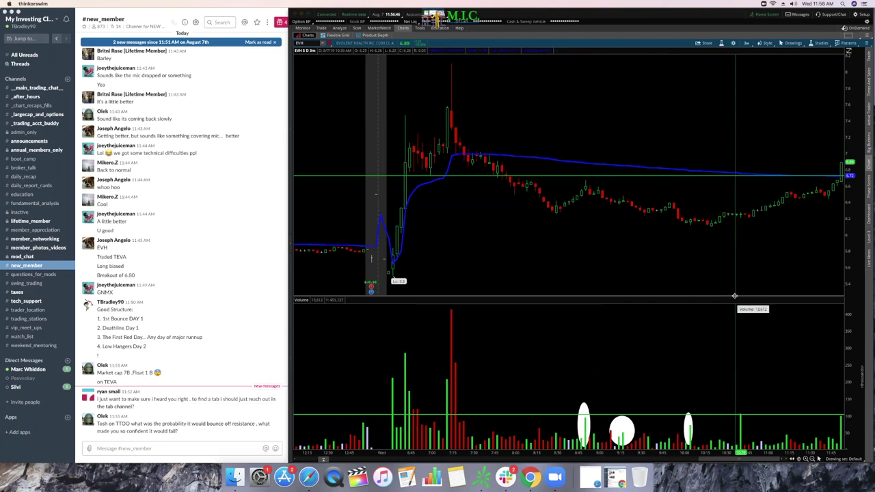
{"action": "left_click_drag", "start_coordinate": [734, 295], "coordinate": [740, 414]}
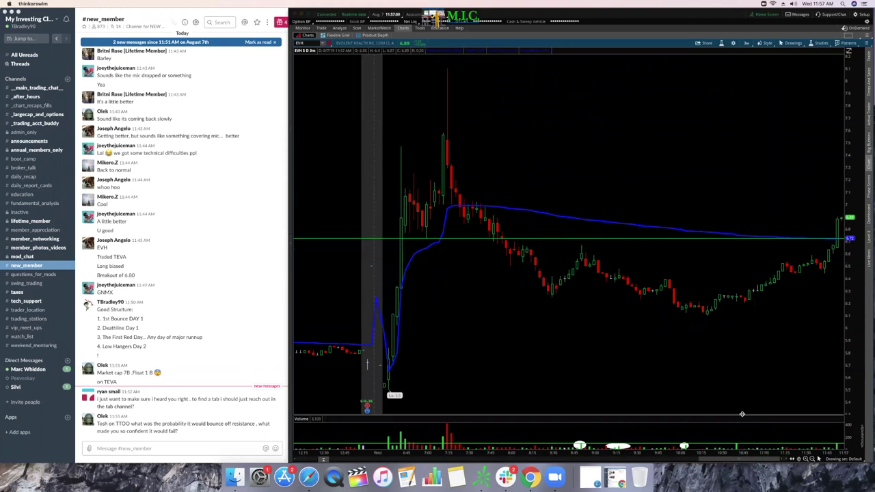
{"action": "left_click_drag", "start_coordinate": [744, 415], "coordinate": [742, 380]}
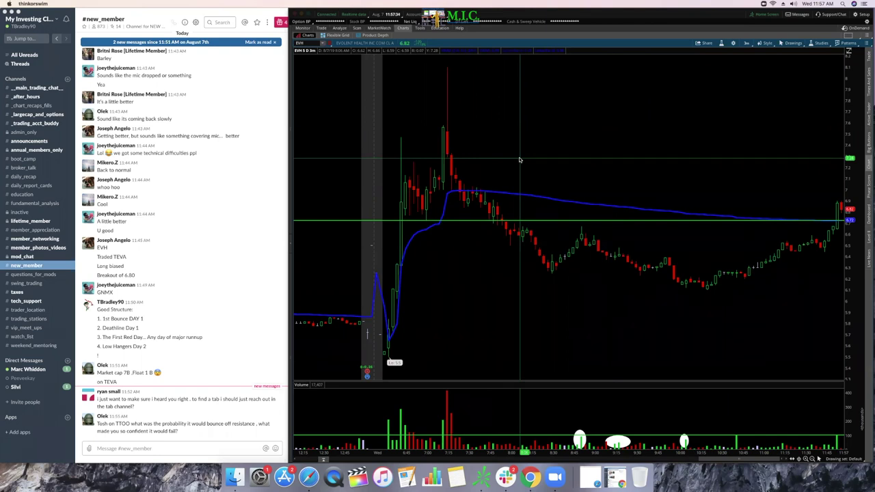
Step: Bring Slack to the front and switch to the #_trading_acct_buddy channel
{"action": "left_click", "coordinate": [48, 457]}
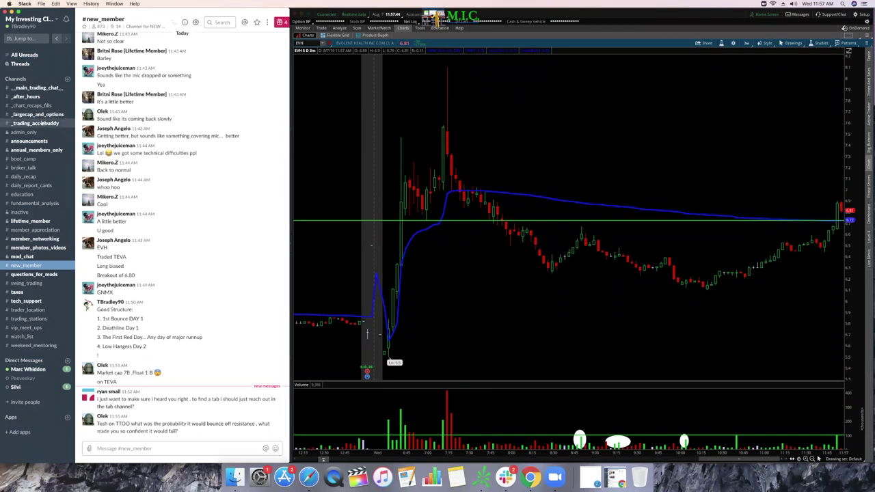
{"action": "left_click", "coordinate": [43, 123]}
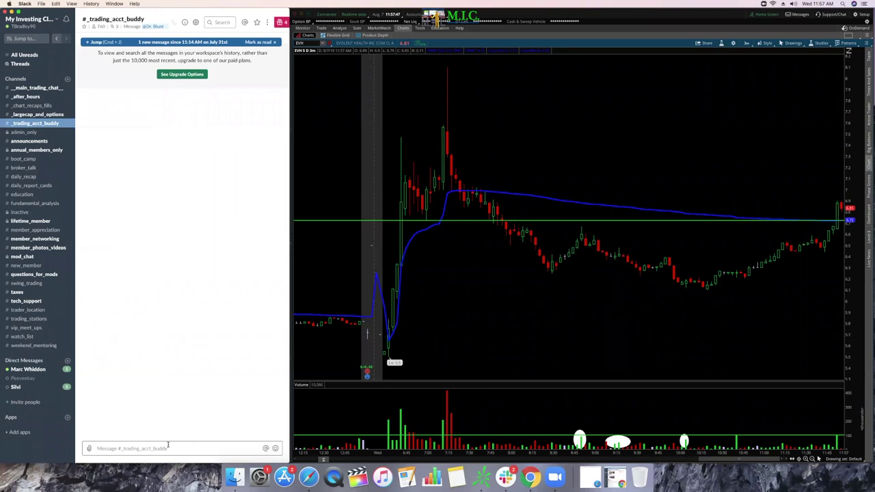
Step: Post an 'I am' message in #_trading_acct_buddy @-mentioning two members
{"action": "type", "text": "I am looking for"}
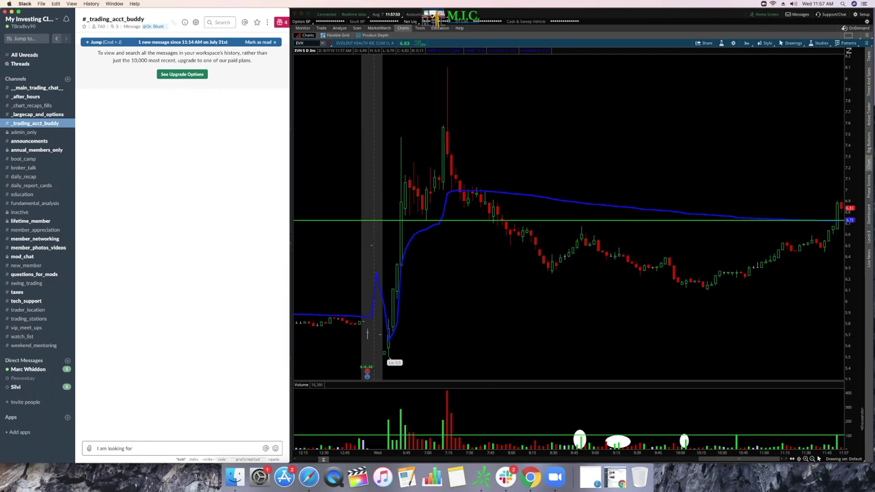
{"action": "type", "text": "@"}
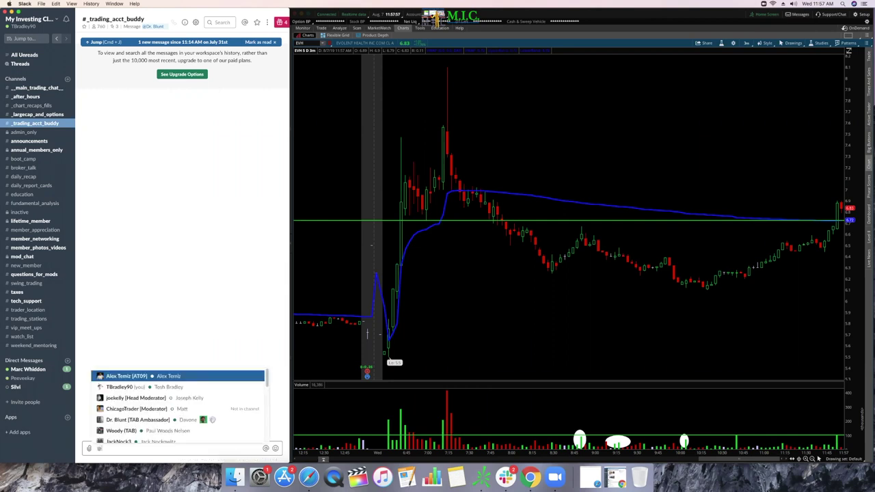
{"action": "type", "text": "Woo"}
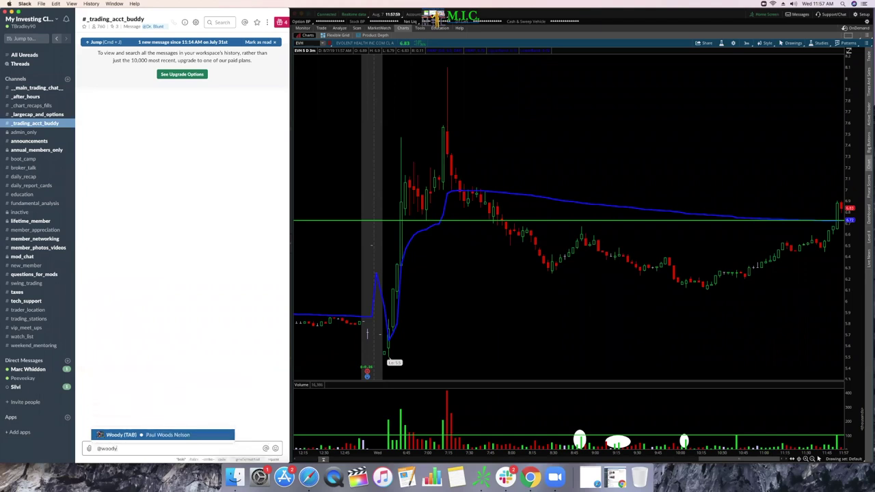
{"action": "key", "text": "Tab"}
{"action": "type", "text": "@d"}
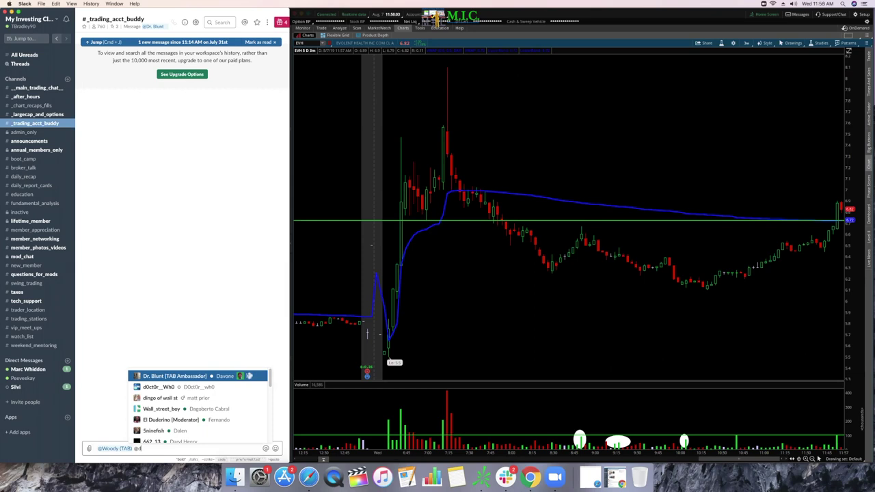
{"action": "key", "text": "Tab"}
{"action": "key", "text": "Return"}
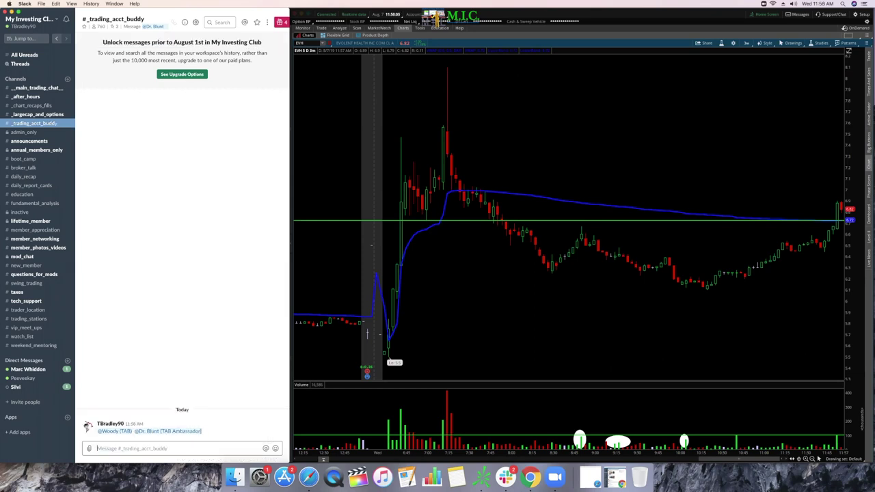
Step: Send a 'Reach o…' note about finding a TAB partner, then return to #new_member
{"action": "type", "text": "Reach out to these guys for HELP on finding A TAB partner"}
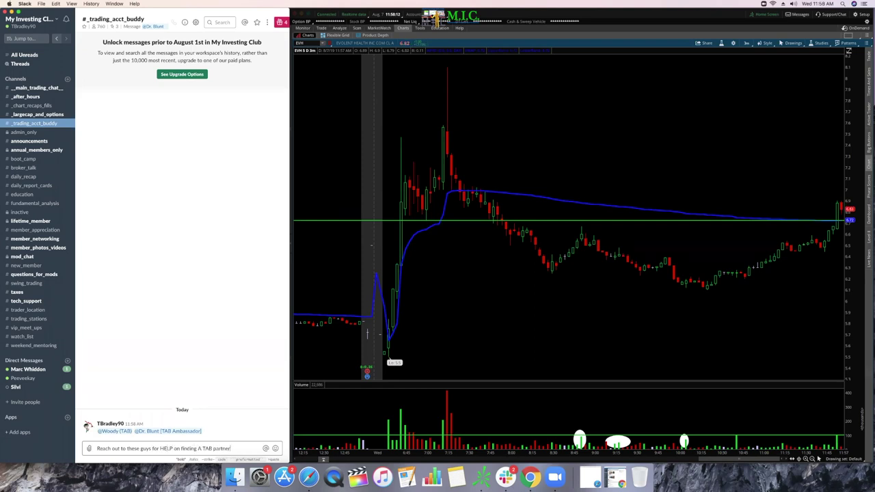
{"action": "key", "text": "Return"}
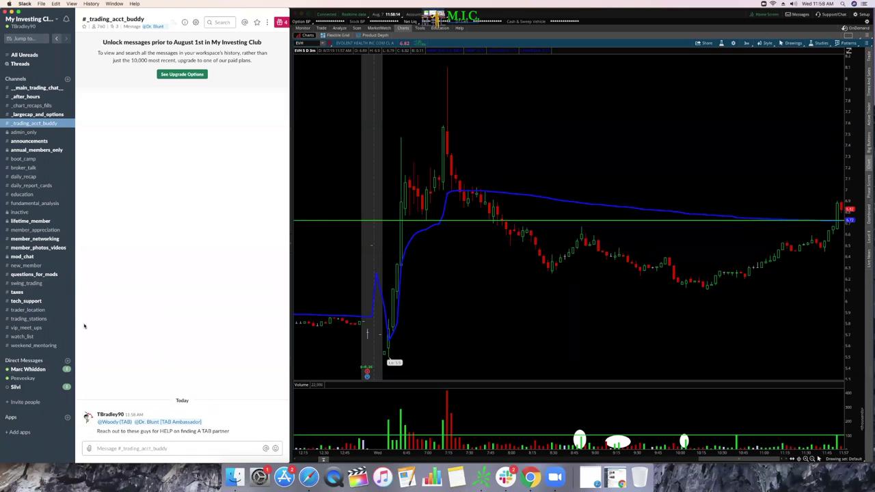
{"action": "left_click", "coordinate": [26, 266]}
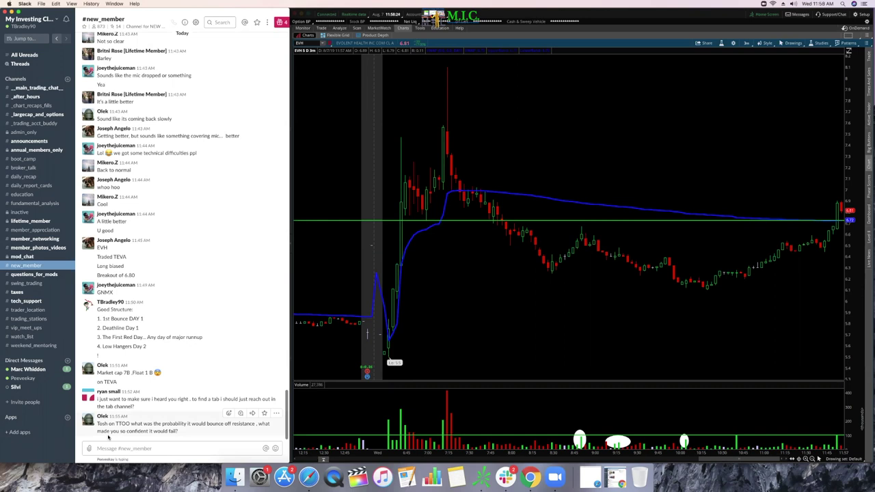
{"action": "left_click", "coordinate": [313, 43]}
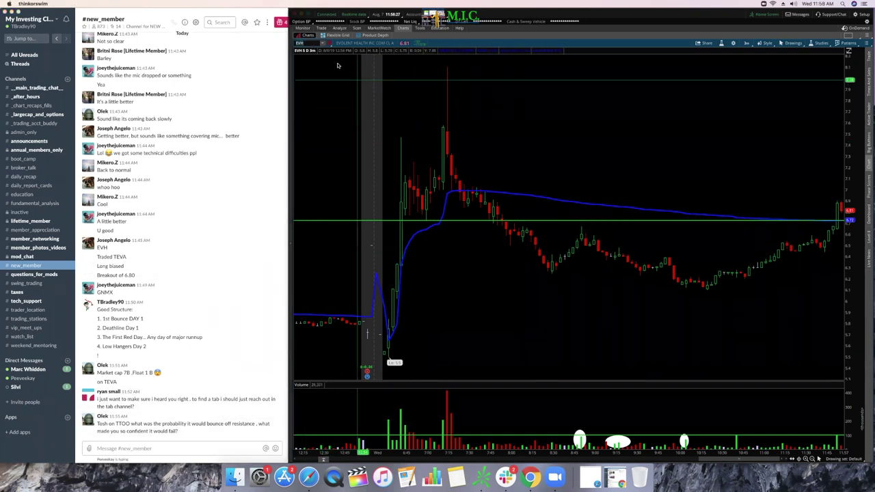
Step: Replace EVH with TTOO on the chart and zoom into its most recent days
{"action": "key", "text": "BackSpace"}
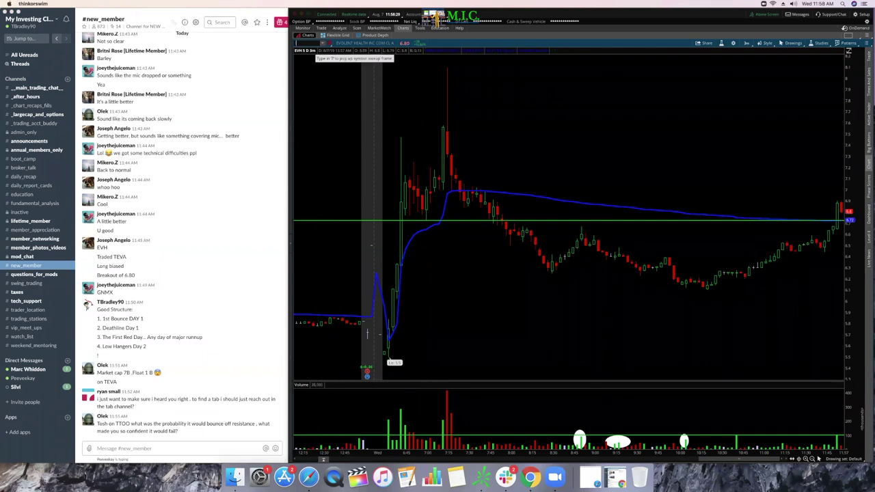
{"action": "type", "text": "TTOO"}
{"action": "key", "text": "Return"}
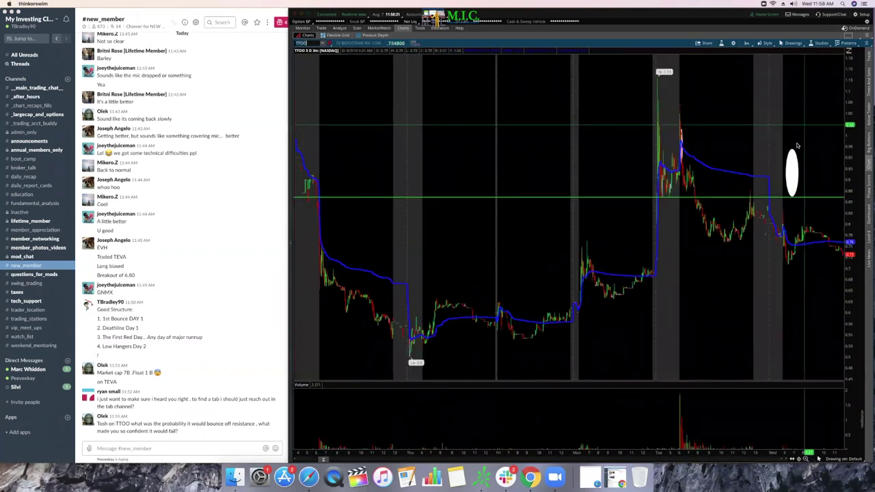
{"action": "left_click_drag", "start_coordinate": [611, 143], "coordinate": [842, 142]}
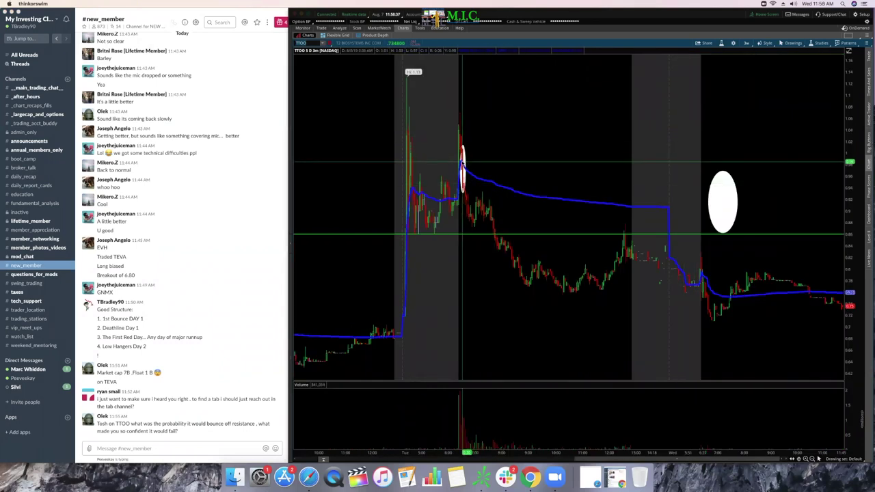
Step: Remove the red oval, white oval and green level line, then zoom into the spike session
{"action": "right_click", "coordinate": [463, 164]}
{"action": "left_click", "coordinate": [491, 192]}
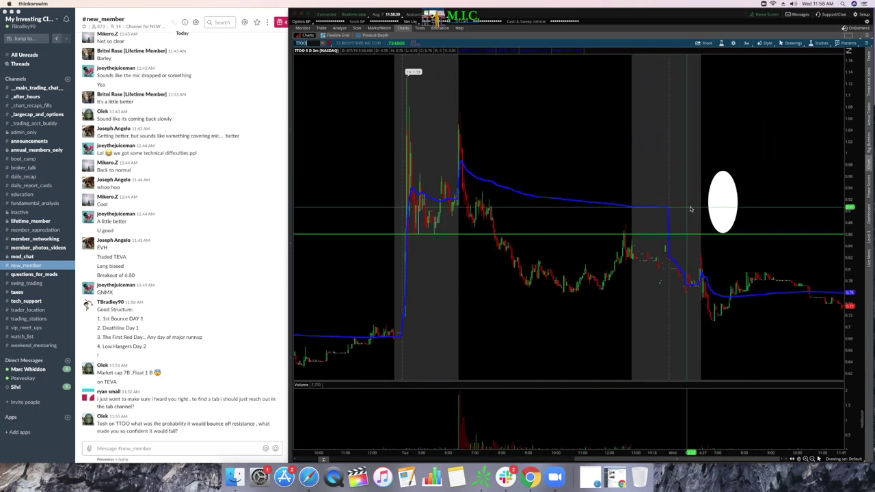
{"action": "right_click", "coordinate": [718, 199]}
{"action": "left_click", "coordinate": [754, 228]}
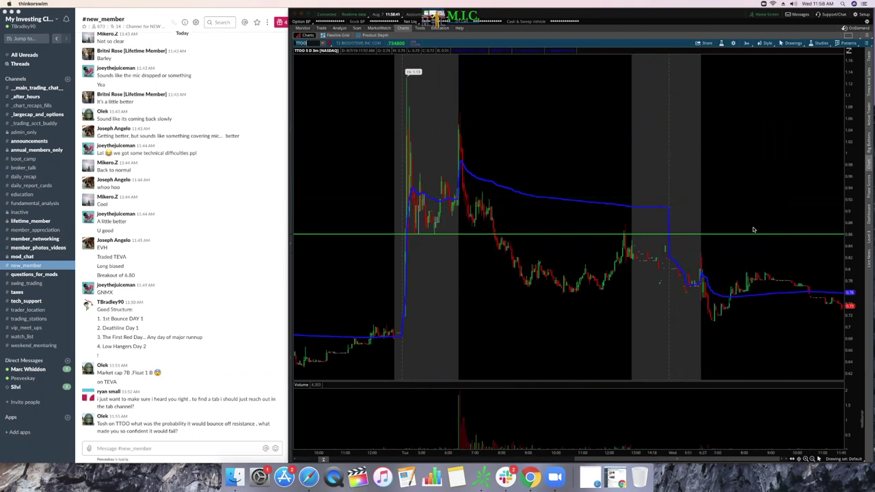
{"action": "right_click", "coordinate": [661, 235]}
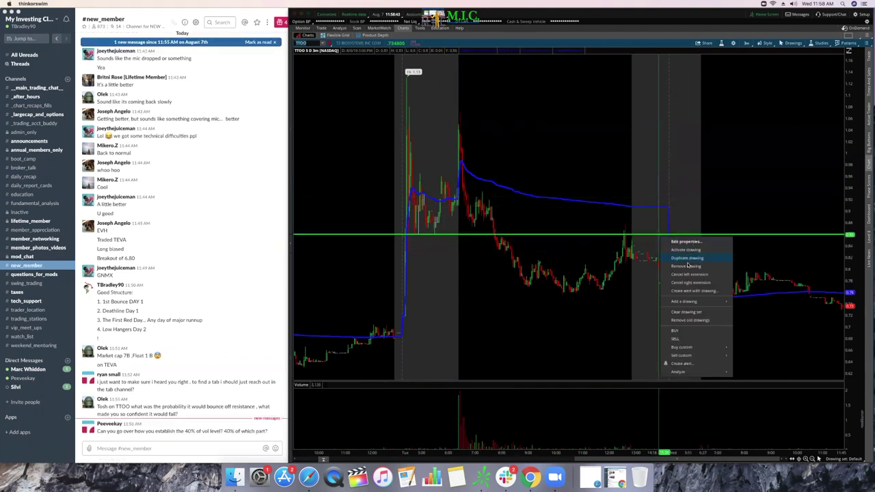
{"action": "left_click", "coordinate": [688, 266]}
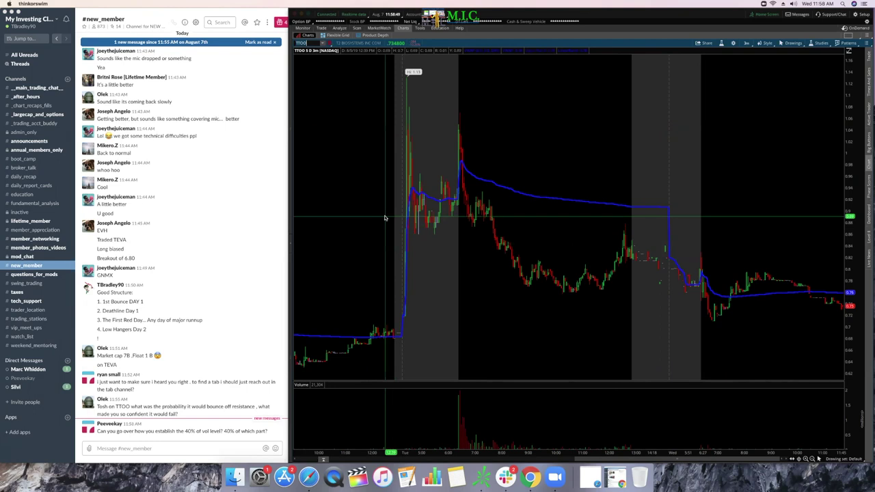
{"action": "left_click_drag", "start_coordinate": [368, 205], "coordinate": [643, 204]}
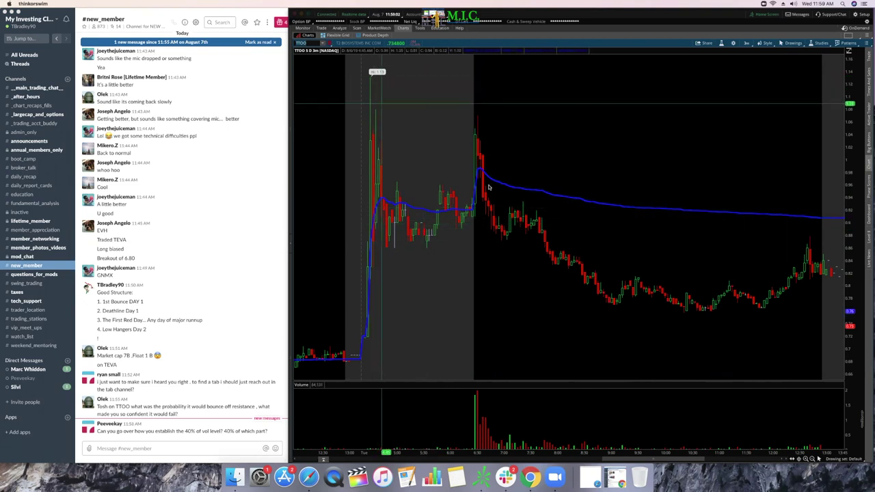
Step: Add three price levels at the consolidation area, the spike tops and the day's high
{"action": "left_click", "coordinate": [791, 43]}
{"action": "mouse_move", "coordinate": [789, 89]}
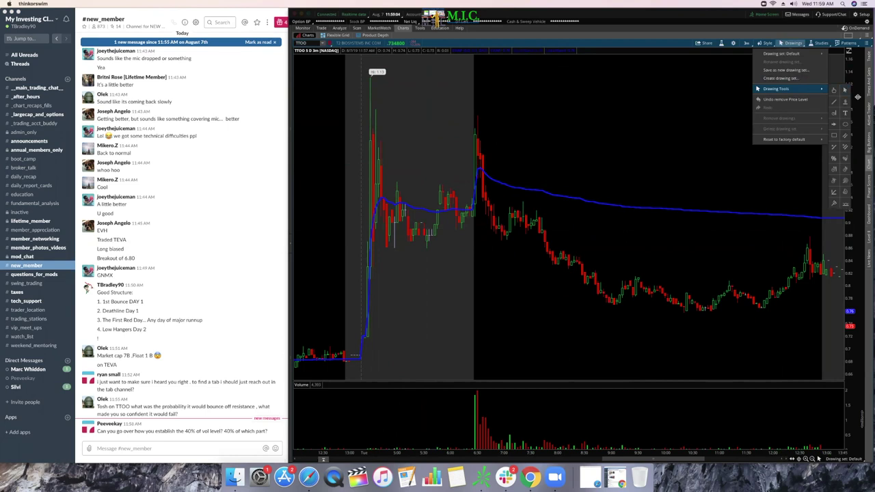
{"action": "left_click", "coordinate": [845, 104]}
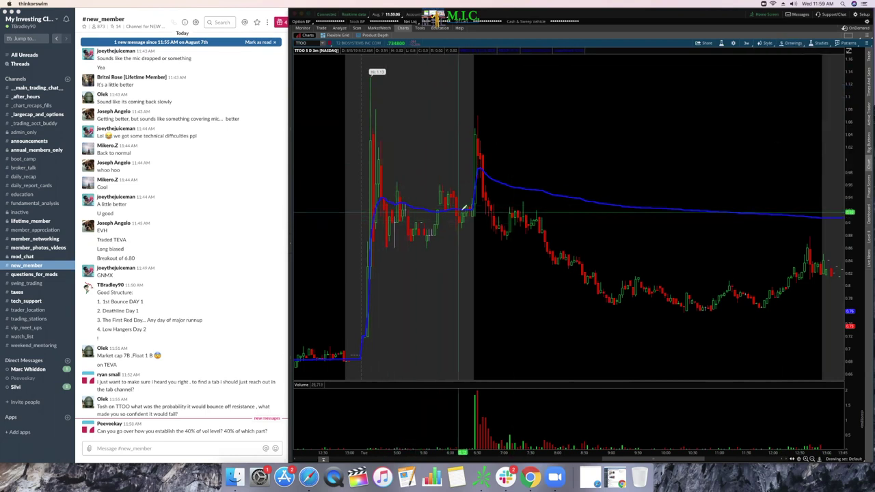
{"action": "left_click", "coordinate": [464, 216]}
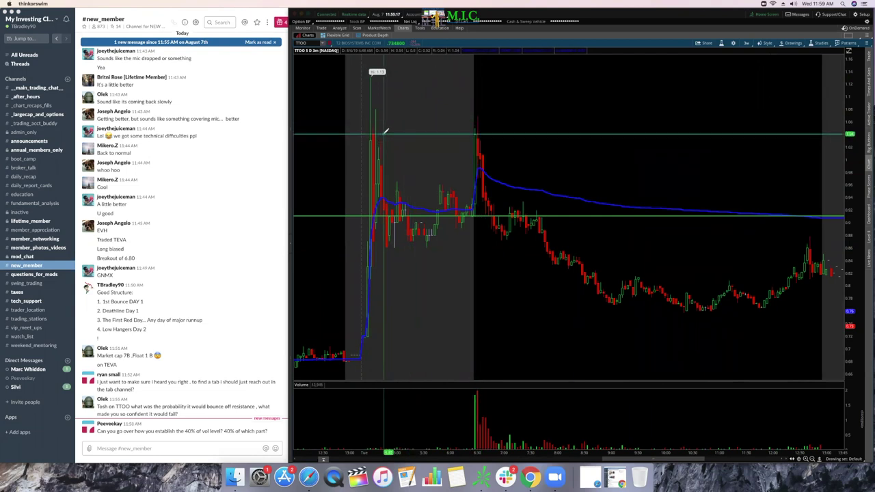
{"action": "left_click", "coordinate": [387, 133]}
{"action": "left_click", "coordinate": [393, 77]}
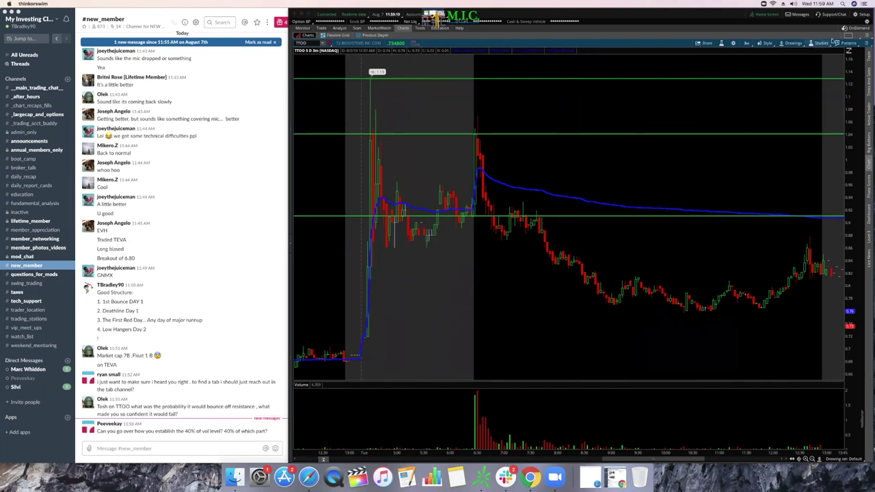
Step: Draw a white oval around the top of the TTOO price spike
{"action": "left_click", "coordinate": [789, 43]}
{"action": "mouse_move", "coordinate": [787, 91]}
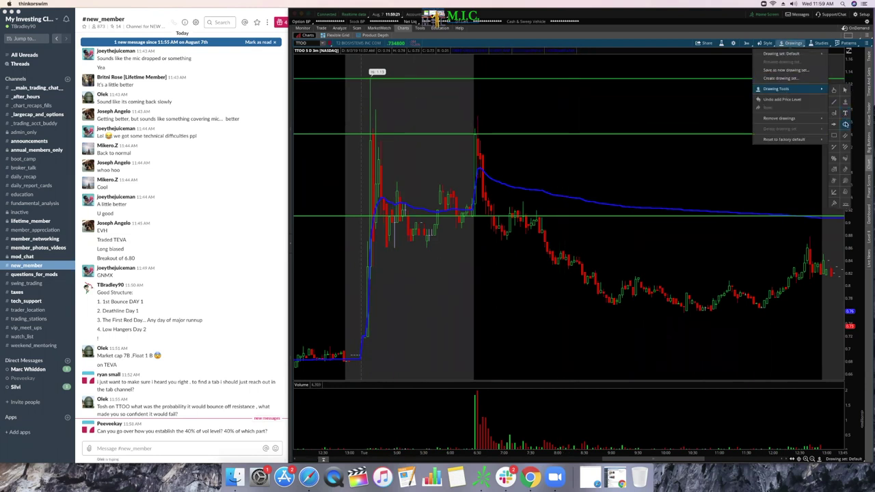
{"action": "left_click", "coordinate": [846, 124]}
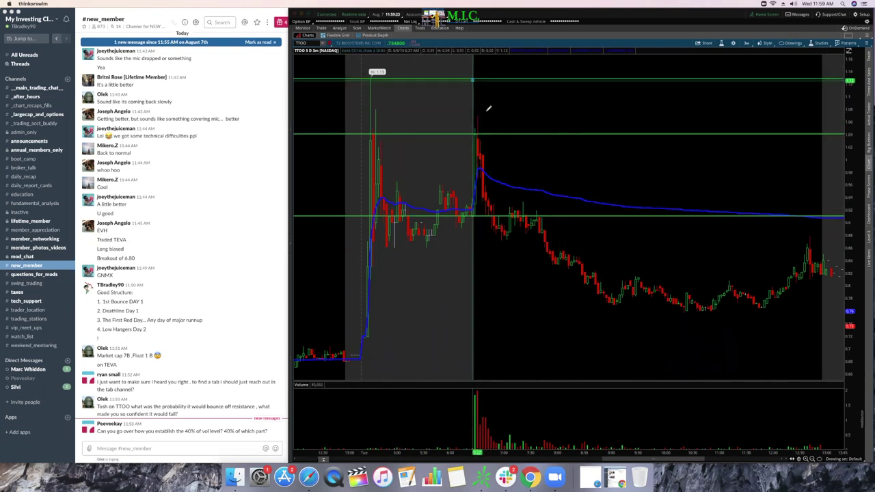
{"action": "left_click_drag", "start_coordinate": [473, 79], "coordinate": [484, 129]}
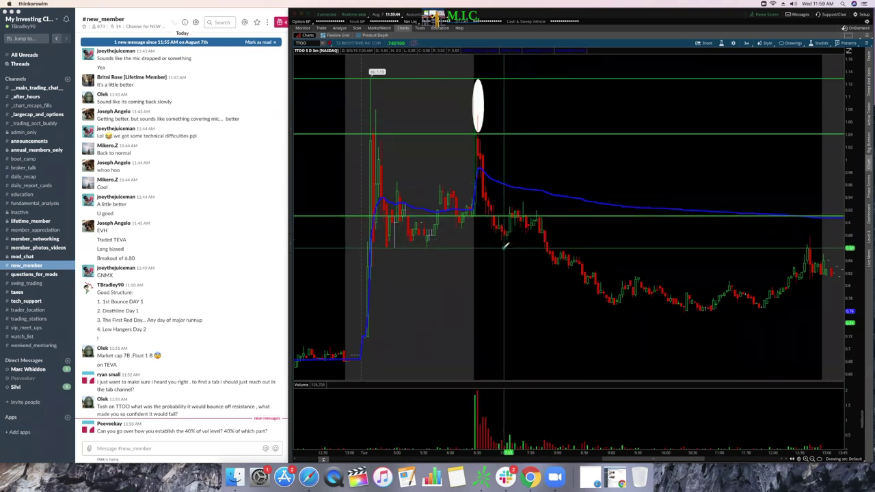
{"action": "scroll", "coordinate": [506, 246], "scroll_direction": "down", "scroll_amount": 5}
Step: Zoom into the spike day and delete the two upper green price level lines
{"action": "left_click", "coordinate": [792, 43]}
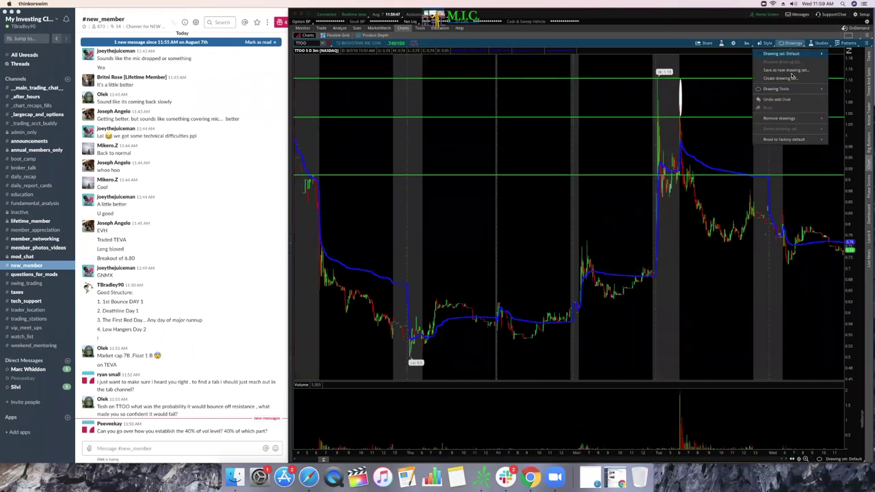
{"action": "left_click", "coordinate": [841, 88]}
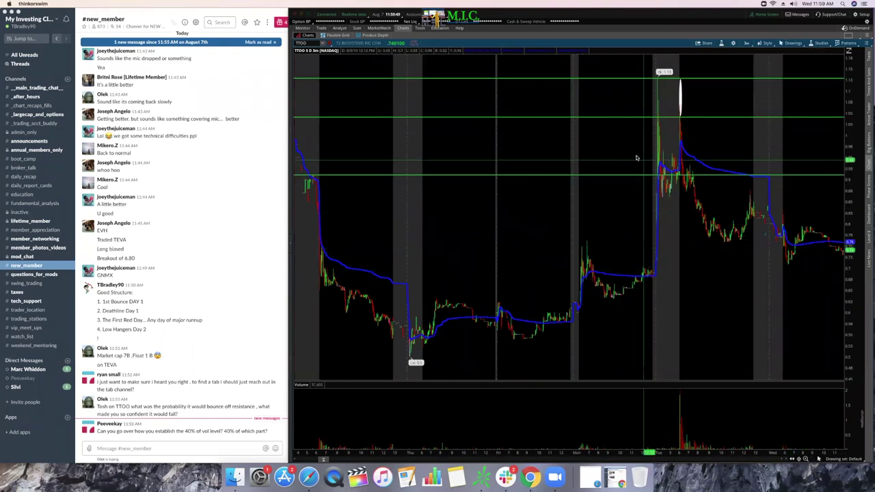
{"action": "left_click_drag", "start_coordinate": [871, 158], "coordinate": [868, 158]}
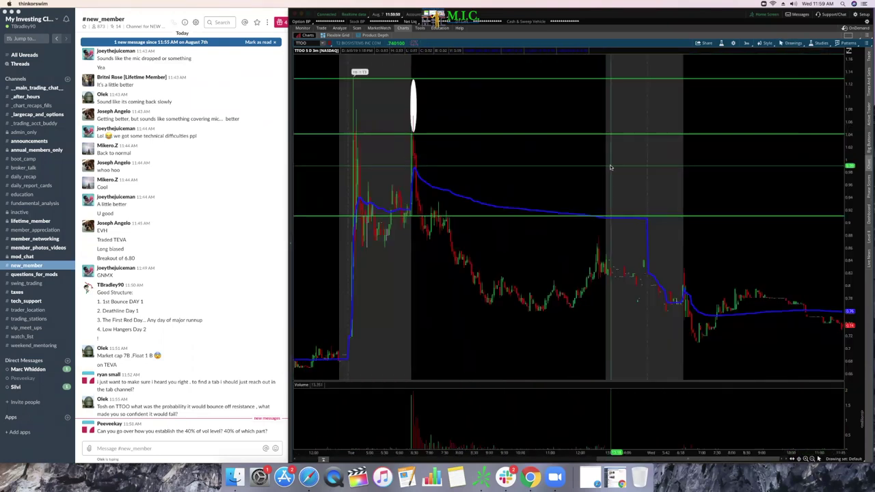
{"action": "right_click", "coordinate": [449, 80]}
{"action": "key", "text": "Escape"}
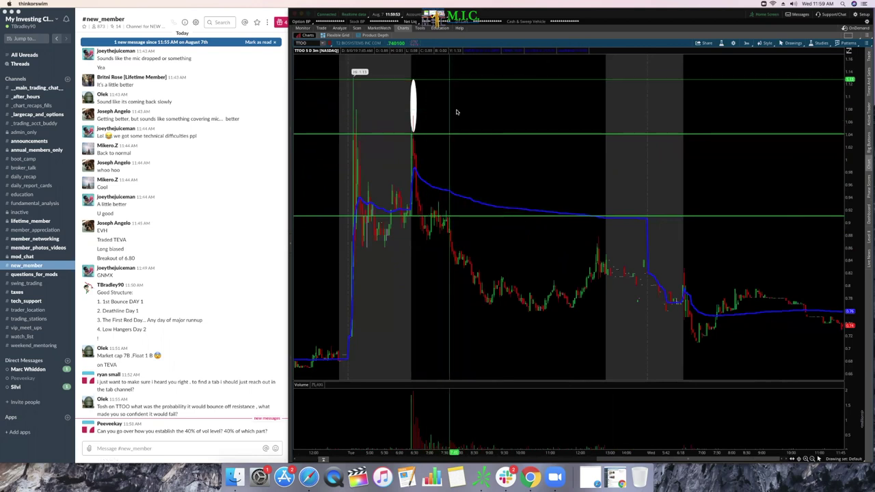
{"action": "left_click_drag", "start_coordinate": [437, 81], "coordinate": [425, 103]}
{"action": "right_click", "coordinate": [425, 104]}
{"action": "left_click", "coordinate": [432, 133]}
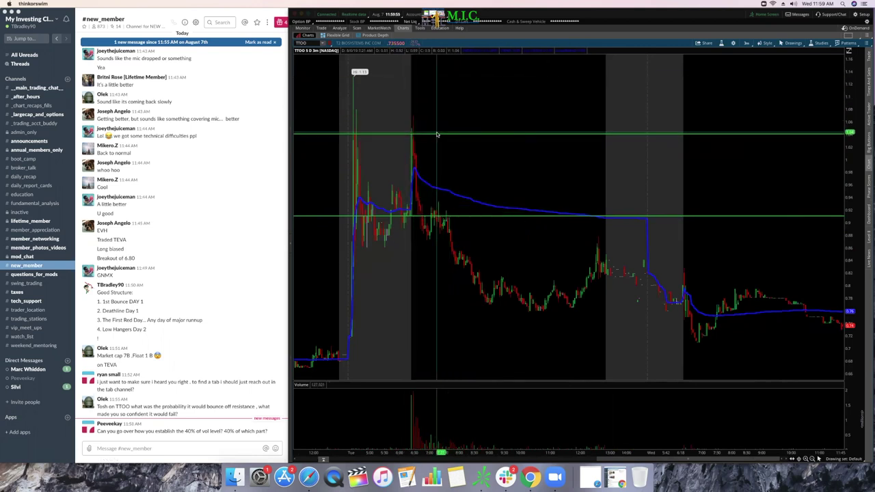
{"action": "right_click", "coordinate": [436, 136]}
{"action": "left_click", "coordinate": [465, 165]}
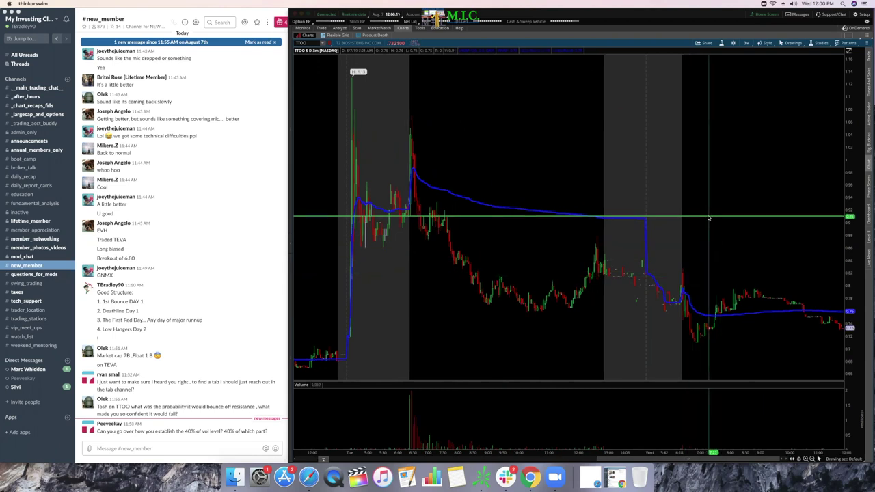
Step: Move the remaining price level down to 0.83 and make it a white dashed line
{"action": "left_click_drag", "start_coordinate": [708, 216], "coordinate": [708, 267]}
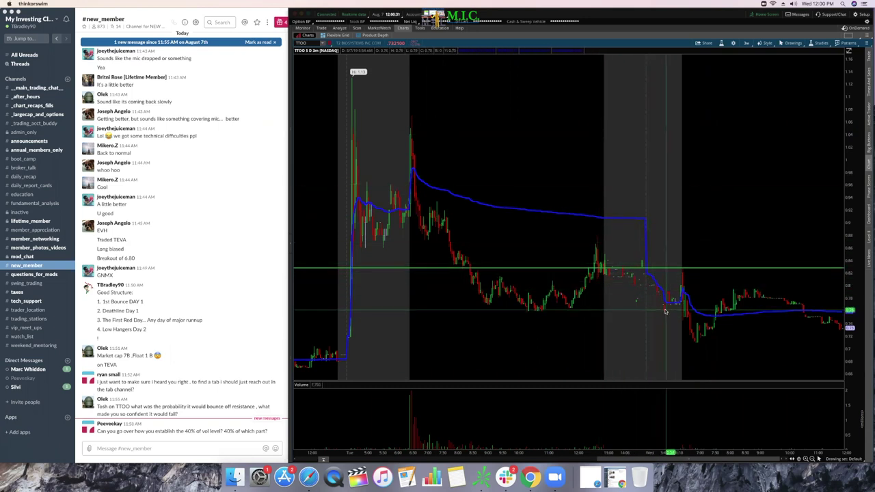
{"action": "left_click", "coordinate": [792, 43]}
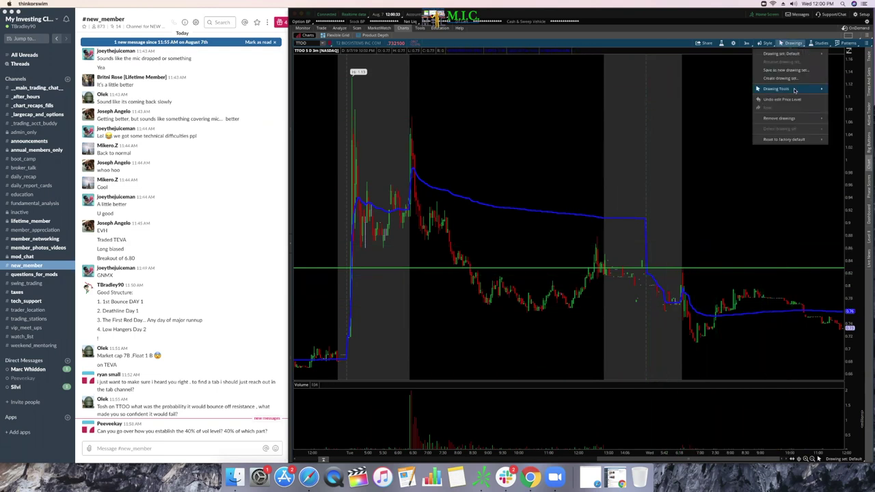
{"action": "mouse_move", "coordinate": [795, 90]}
{"action": "left_click", "coordinate": [846, 100]}
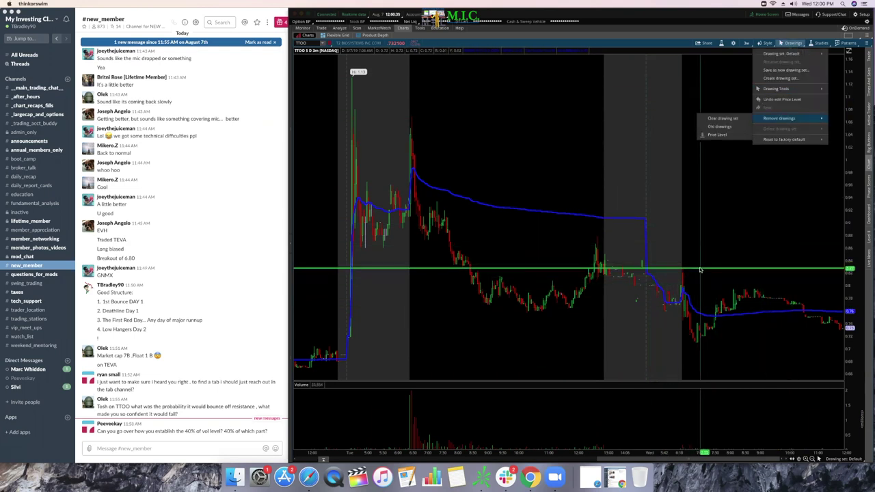
{"action": "left_click", "coordinate": [752, 265]}
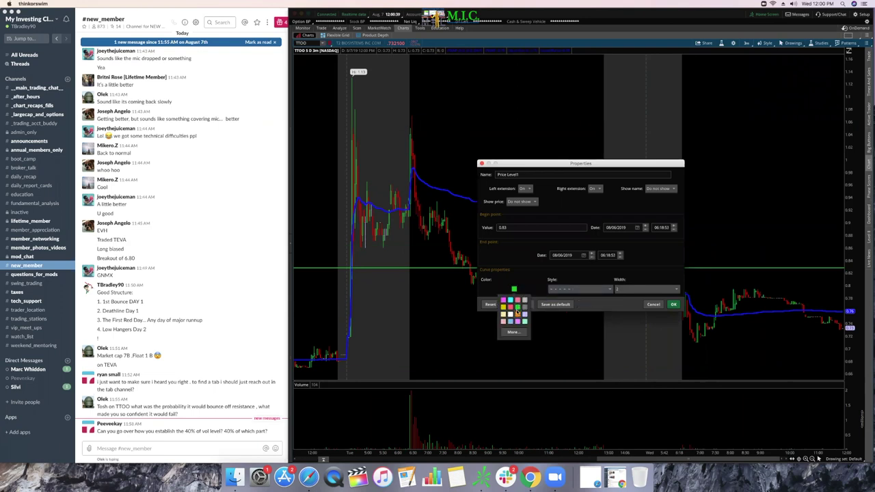
{"action": "left_click", "coordinate": [510, 315]}
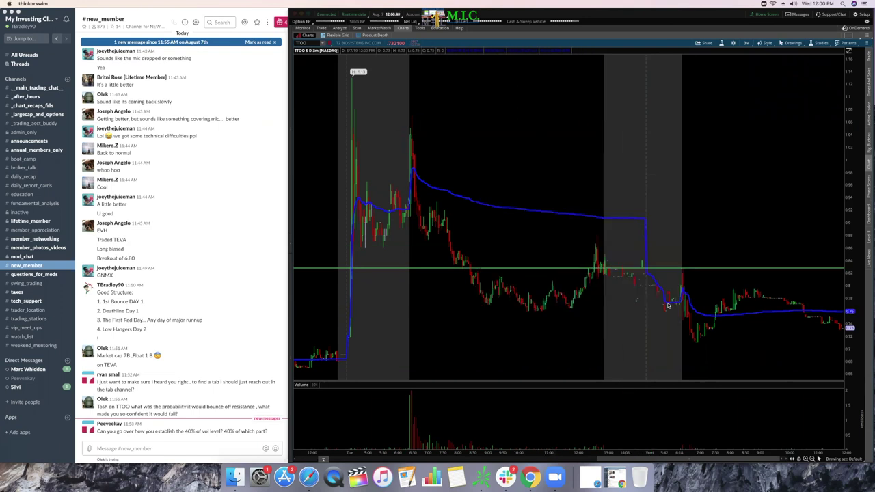
{"action": "left_click", "coordinate": [672, 305]}
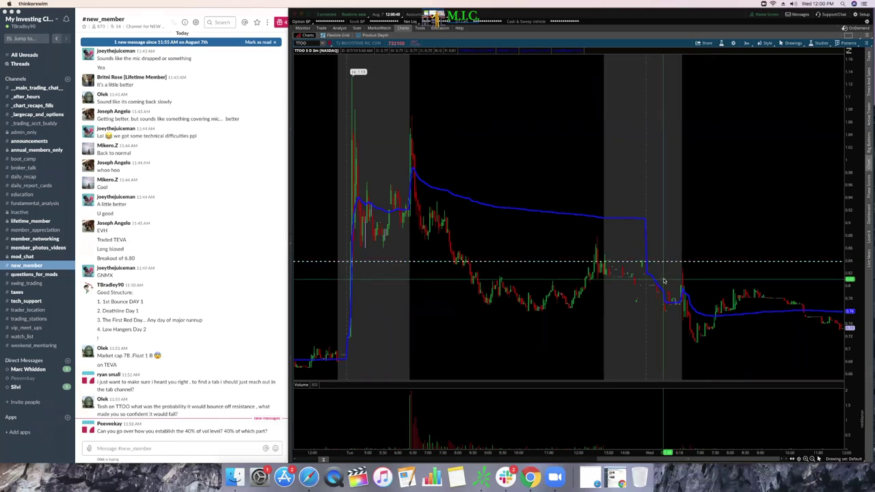
Step: Draw a white oval where price crosses the dashed 0.83 level
{"action": "left_click", "coordinate": [792, 43]}
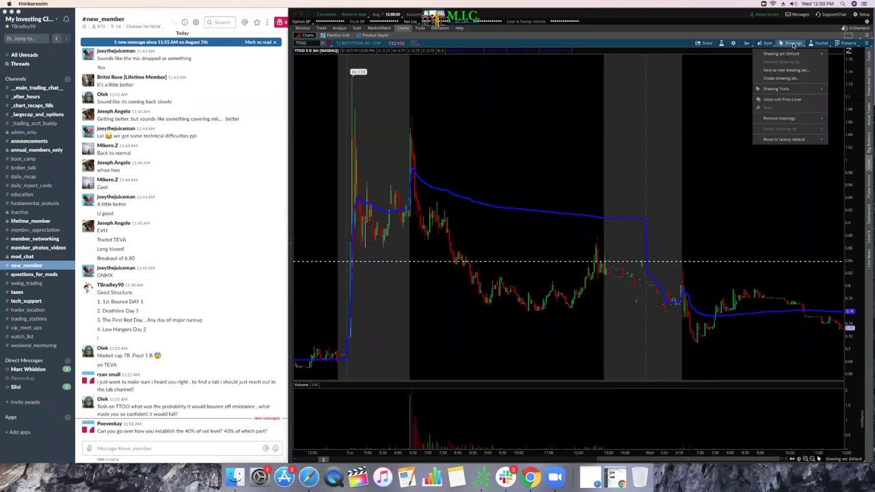
{"action": "mouse_move", "coordinate": [802, 89]}
{"action": "left_click", "coordinate": [846, 124]}
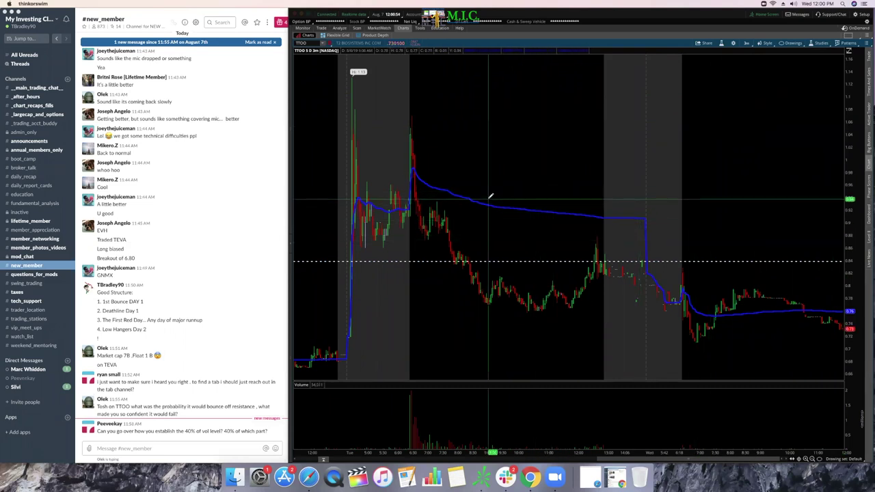
{"action": "left_click", "coordinate": [669, 233]}
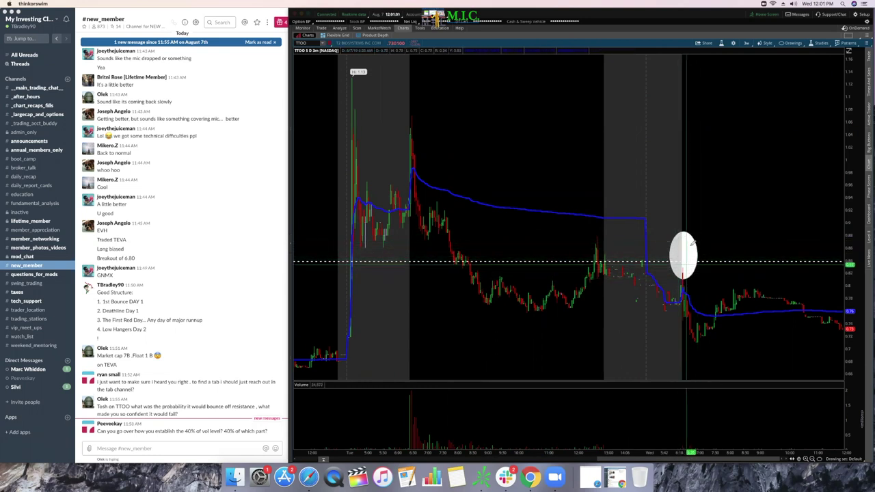
{"action": "left_click", "coordinate": [792, 43]}
Step: Delete the white oval and change the 0.91 price level to a solid white line
{"action": "mouse_move", "coordinate": [826, 88]}
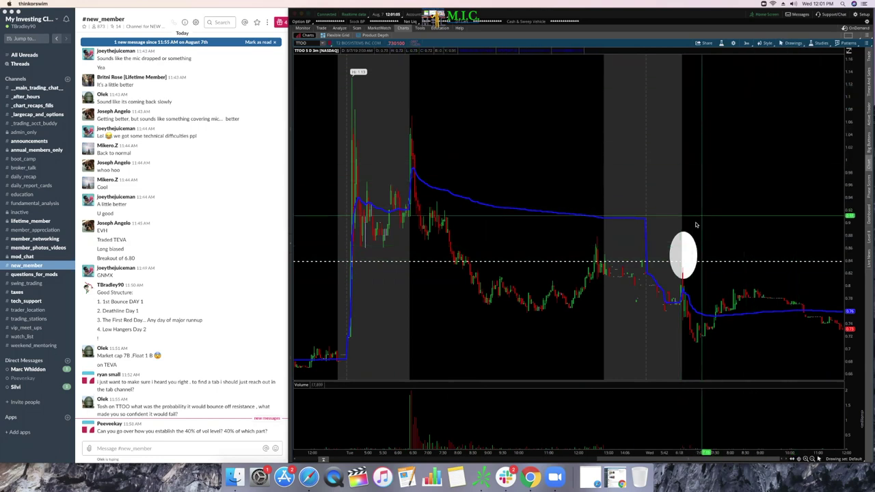
{"action": "right_click", "coordinate": [694, 245]}
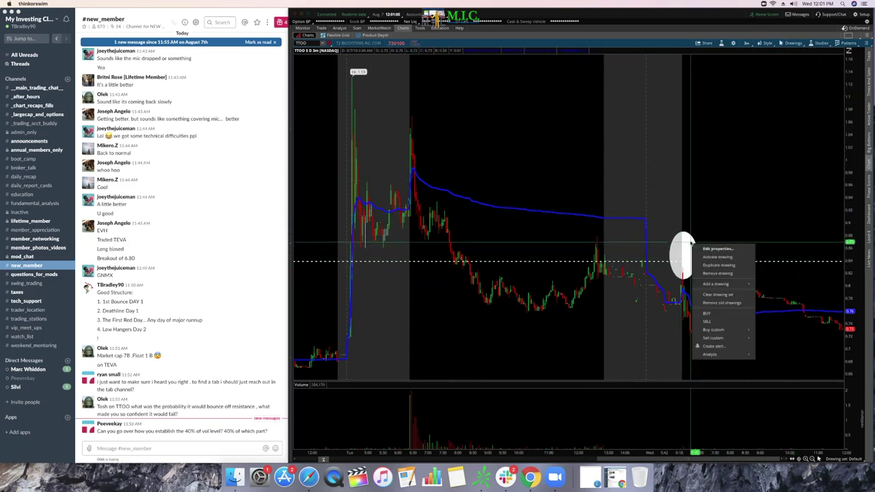
{"action": "left_click", "coordinate": [718, 273]}
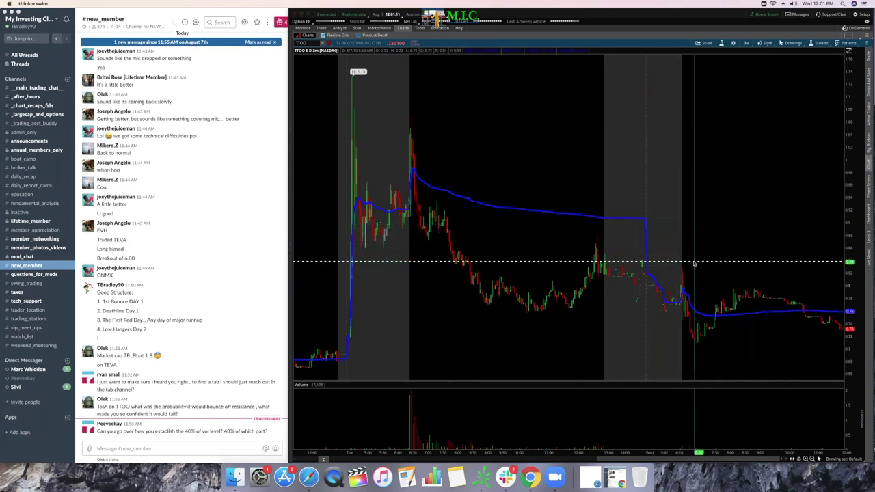
{"action": "double_click", "coordinate": [693, 217]}
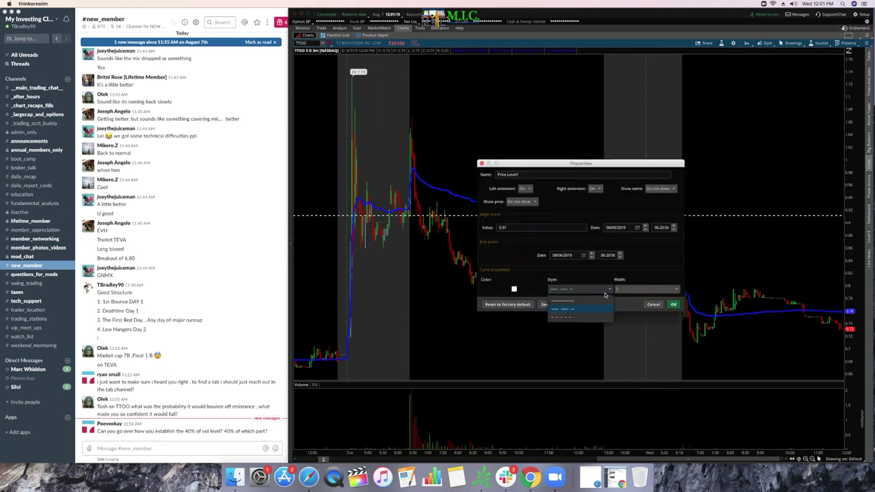
{"action": "left_click", "coordinate": [673, 306]}
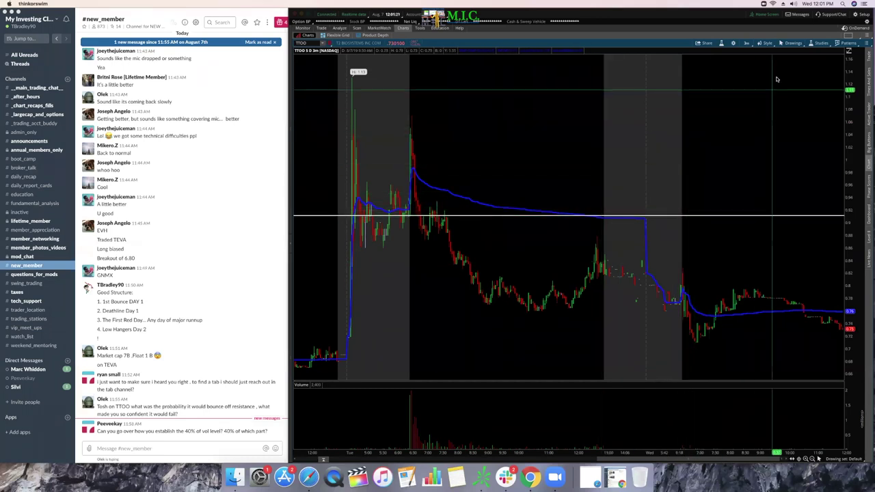
Step: Add two green price levels at and just below the spike high
{"action": "left_click", "coordinate": [793, 42]}
{"action": "mouse_move", "coordinate": [791, 88]}
{"action": "left_click", "coordinate": [845, 103]}
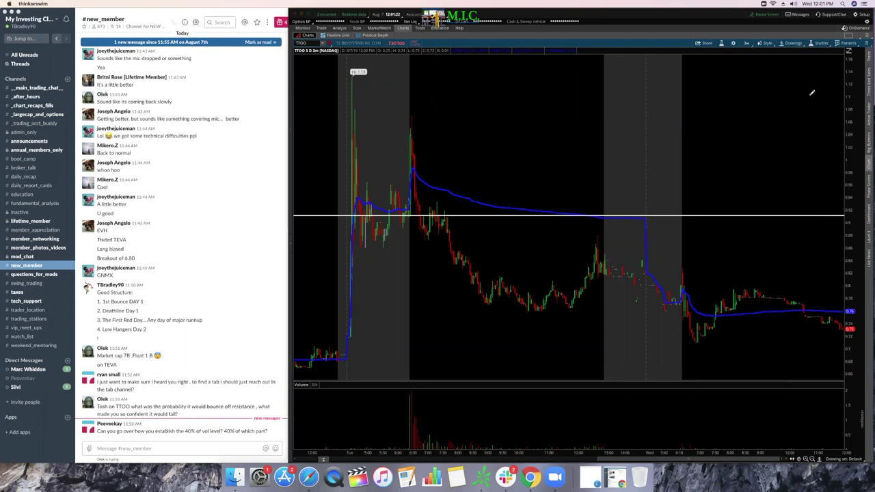
{"action": "left_click", "coordinate": [524, 83]}
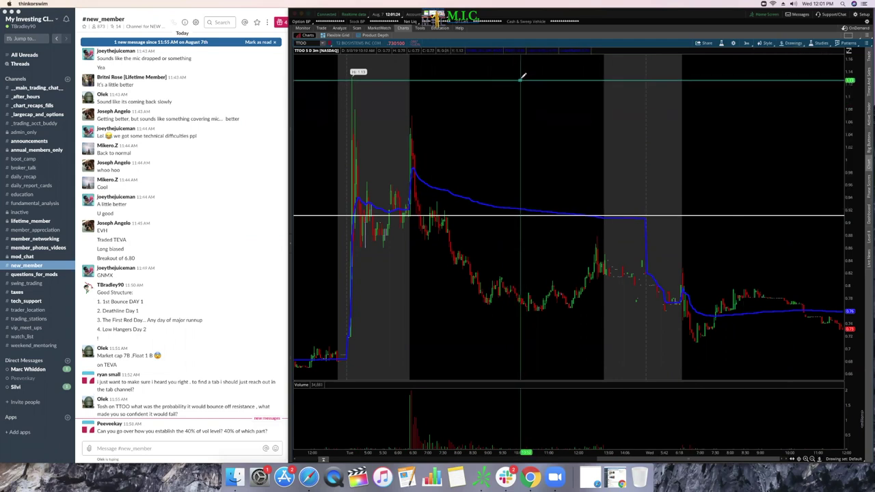
{"action": "left_click", "coordinate": [522, 120]}
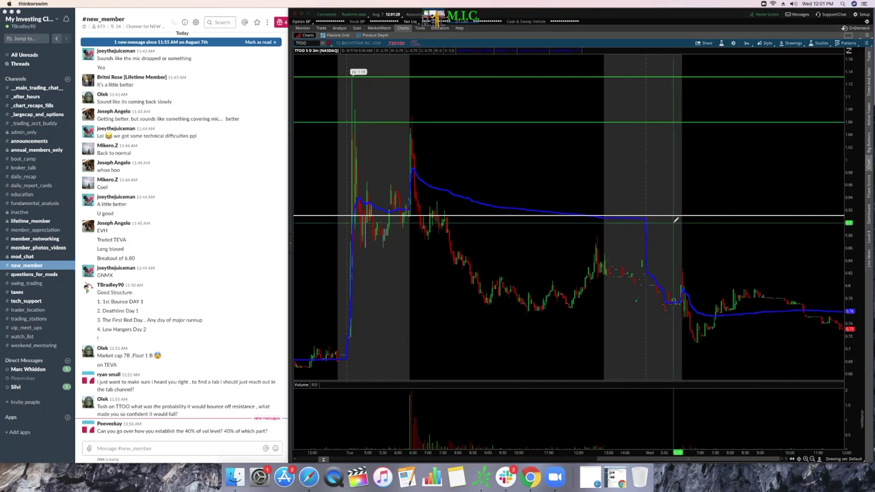
Step: Place a white circle beside the two upper green levels
{"action": "left_click", "coordinate": [792, 43]}
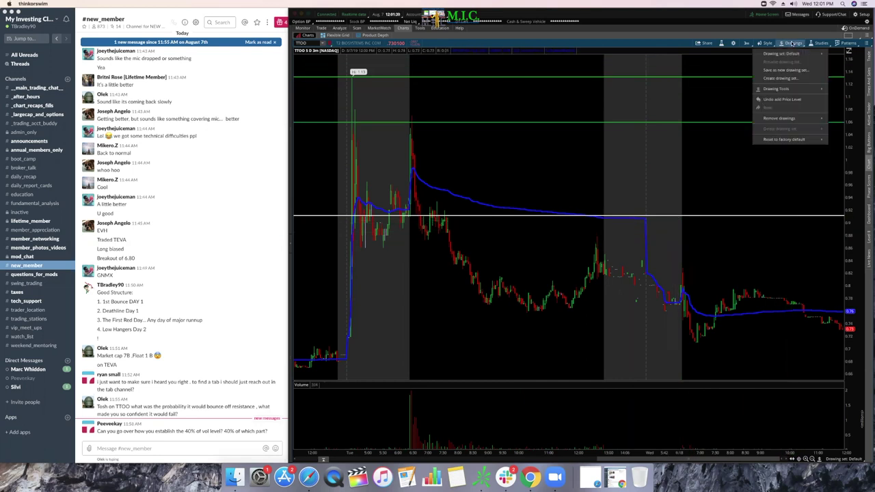
{"action": "mouse_move", "coordinate": [798, 91]}
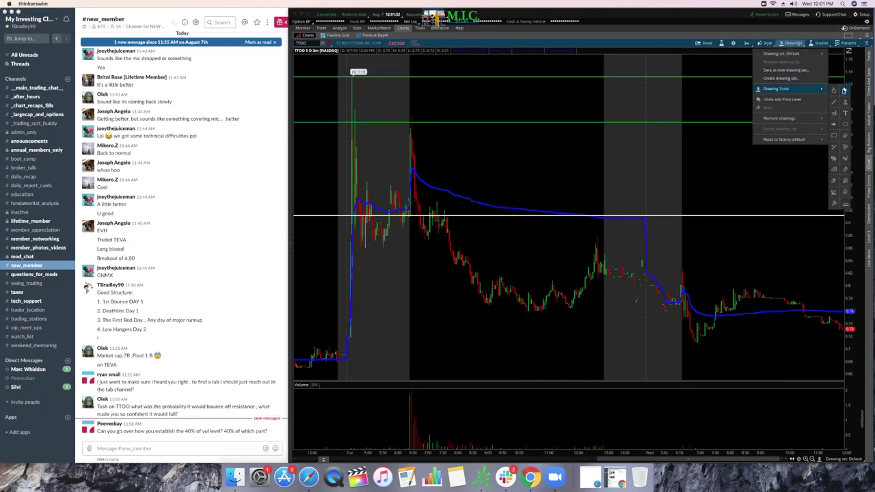
{"action": "left_click", "coordinate": [846, 123]}
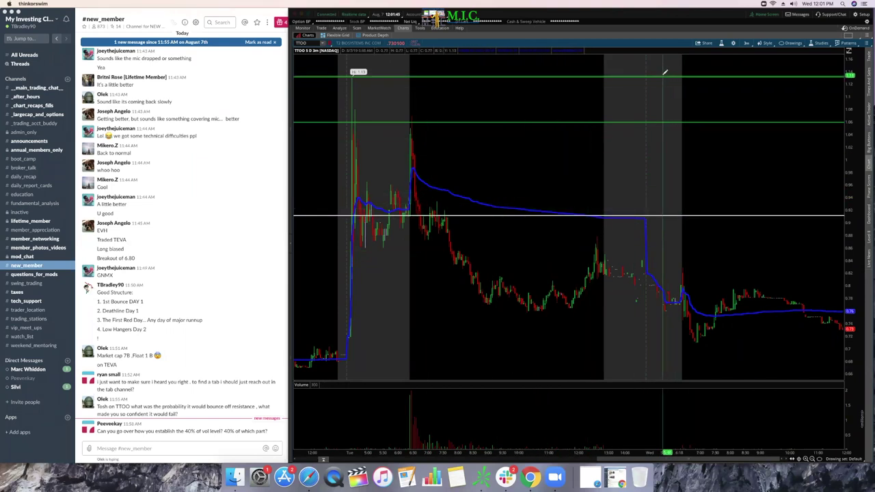
{"action": "left_click", "coordinate": [680, 103]}
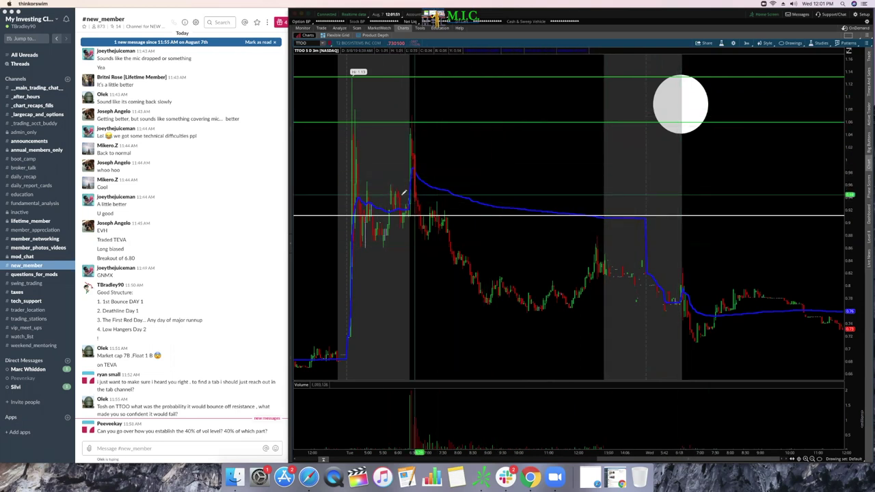
Step: Ring the post-spike consolidation with a white oval and add two green price levels around the white line
{"action": "left_click_drag", "start_coordinate": [341, 179], "coordinate": [460, 247]}
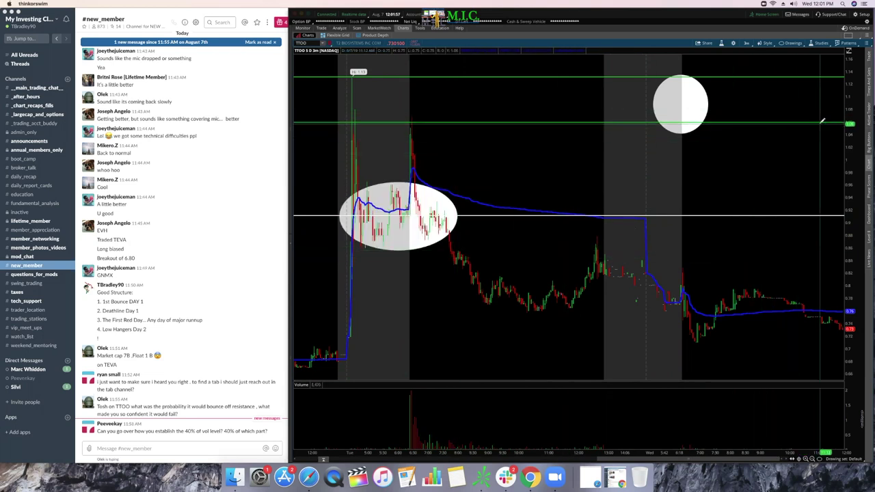
{"action": "left_click", "coordinate": [792, 43]}
{"action": "mouse_move", "coordinate": [804, 89]}
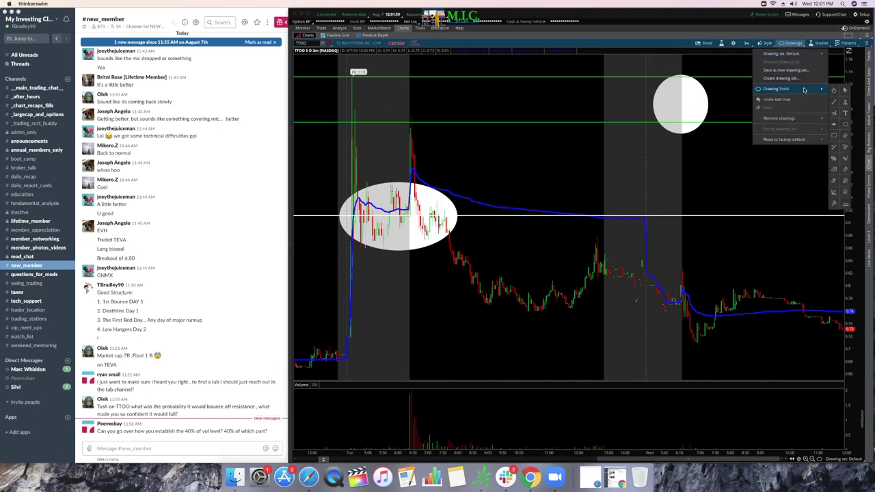
{"action": "left_click", "coordinate": [847, 91]}
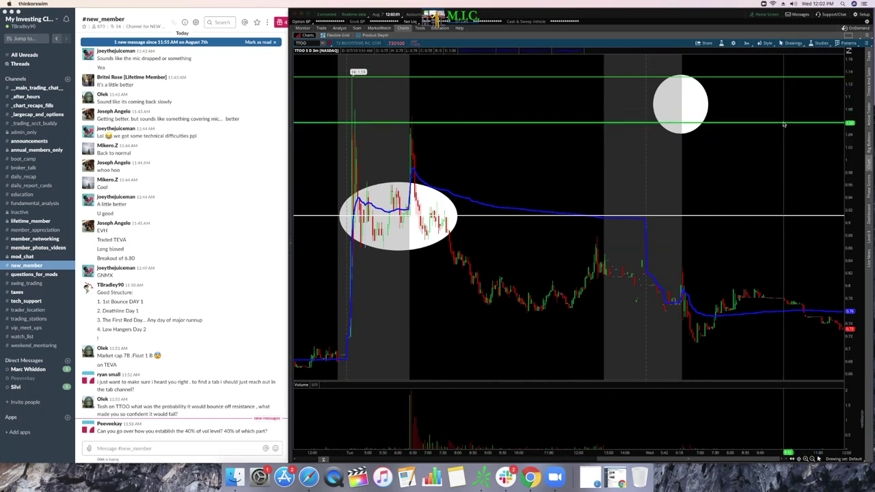
{"action": "left_click", "coordinate": [788, 220]}
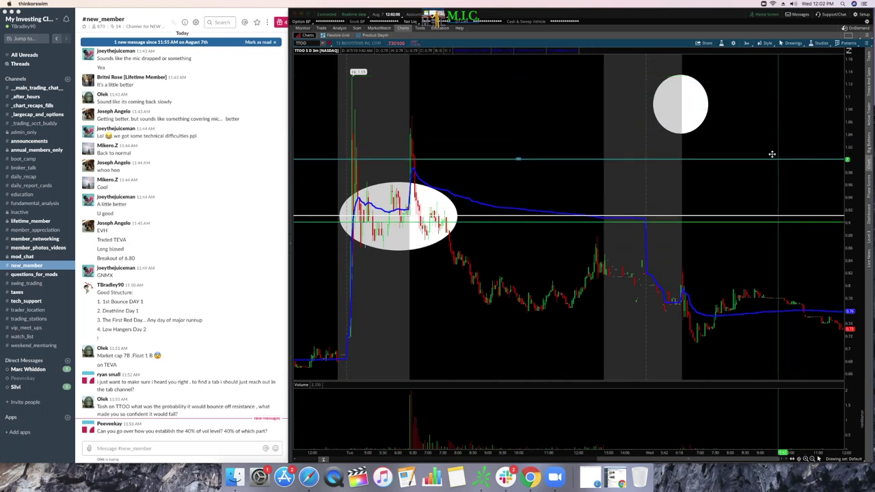
{"action": "left_click", "coordinate": [673, 160]}
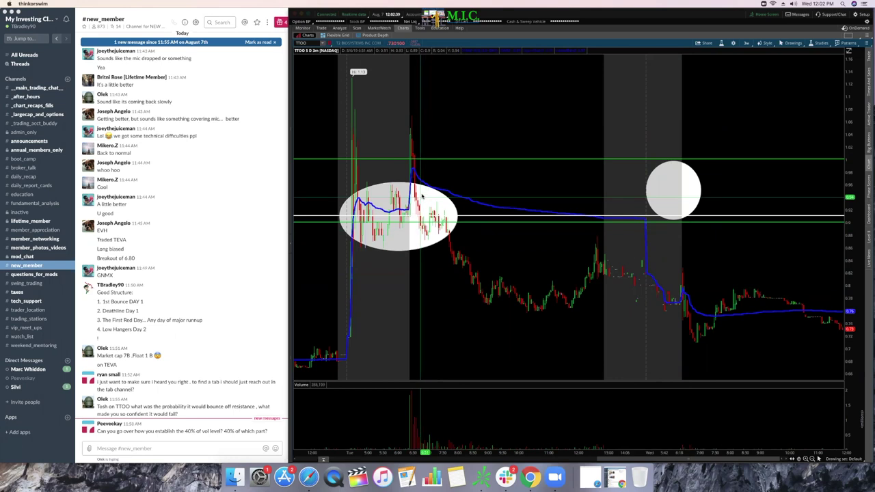
{"action": "left_click", "coordinate": [422, 194]}
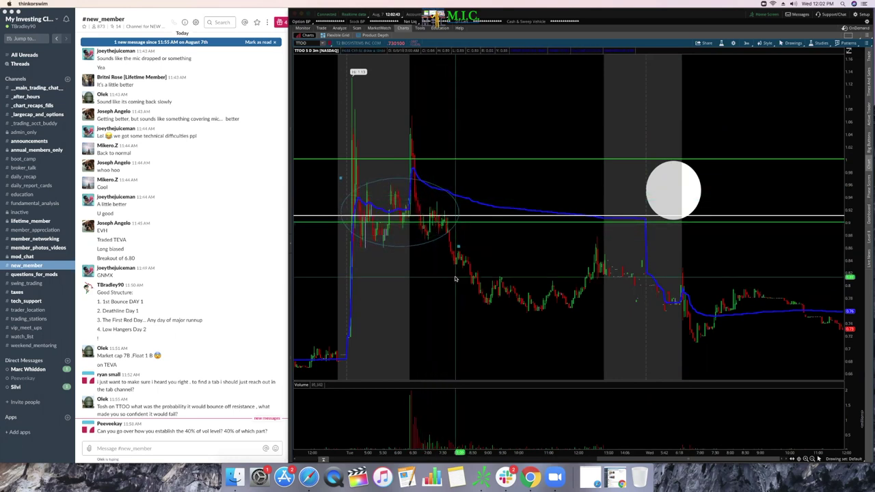
Step: Delete the consolidation oval and shrink the large circle into a small oval
{"action": "right_click", "coordinate": [456, 211]}
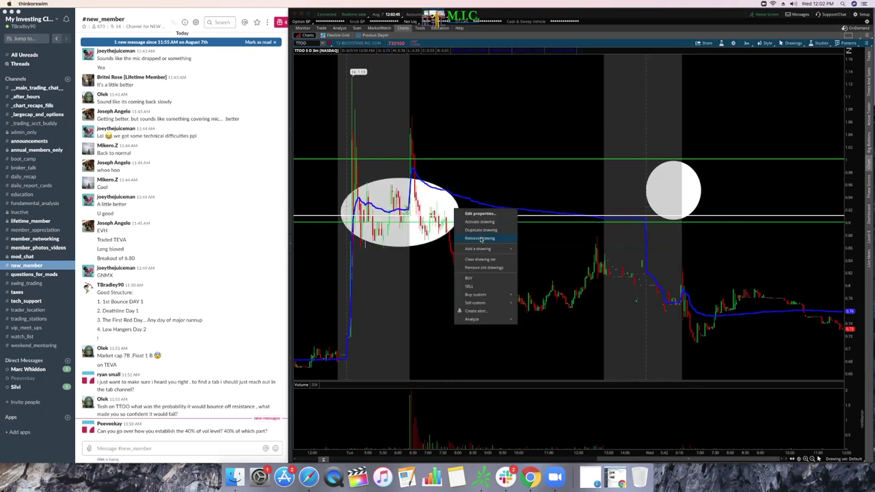
{"action": "left_click", "coordinate": [481, 239]}
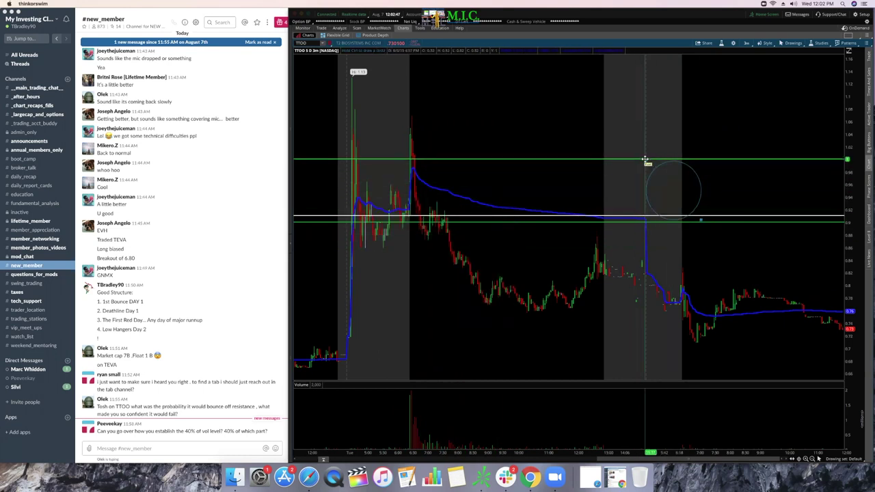
{"action": "mouse_move", "coordinate": [646, 159]}
{"action": "left_mouse_down"}
{"action": "mouse_move", "coordinate": [701, 163]}
{"action": "mouse_move", "coordinate": [673, 182]}
{"action": "mouse_move", "coordinate": [680, 193]}
{"action": "mouse_move", "coordinate": [442, 206]}
{"action": "mouse_move", "coordinate": [446, 213]}
{"action": "left_mouse_up"}
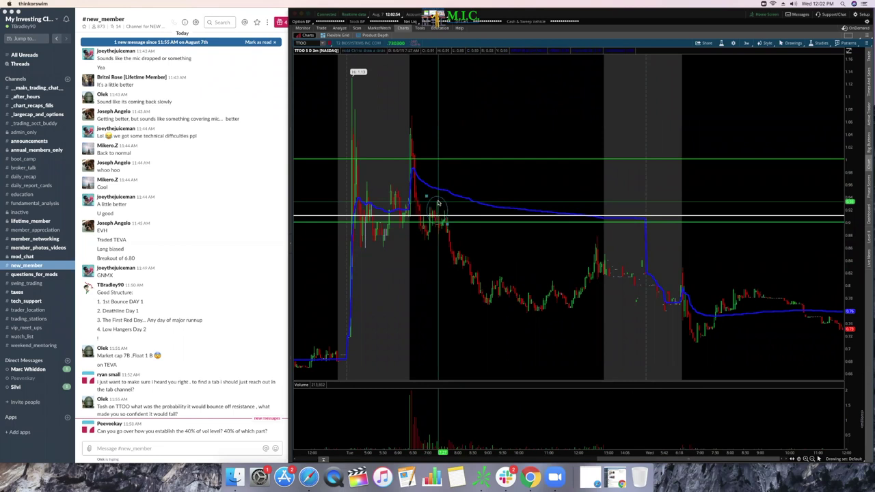
Step: Add small white ovals on the price spike, the day's high and the early TTOO spike
{"action": "left_click", "coordinate": [410, 126]}
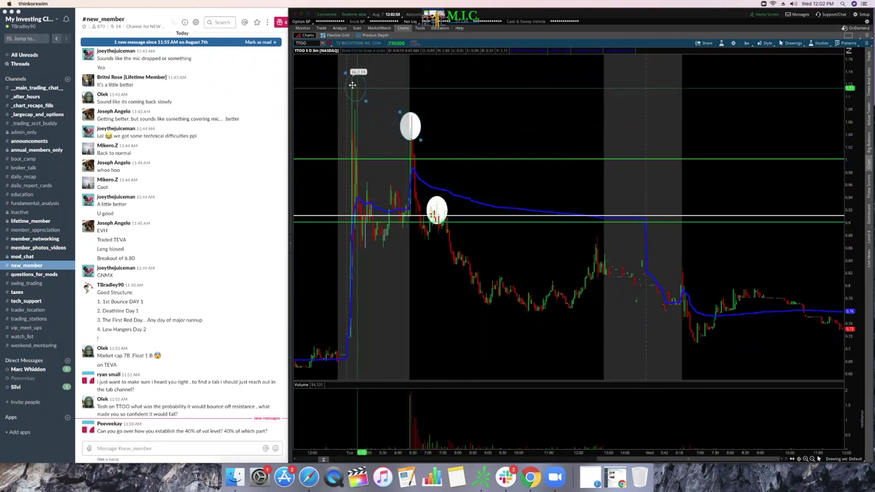
{"action": "left_click", "coordinate": [351, 83]}
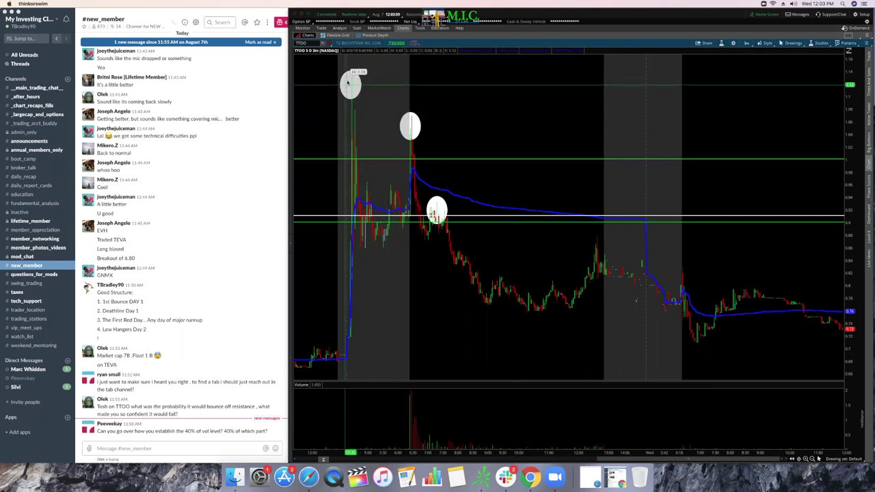
{"action": "left_click", "coordinate": [352, 143]}
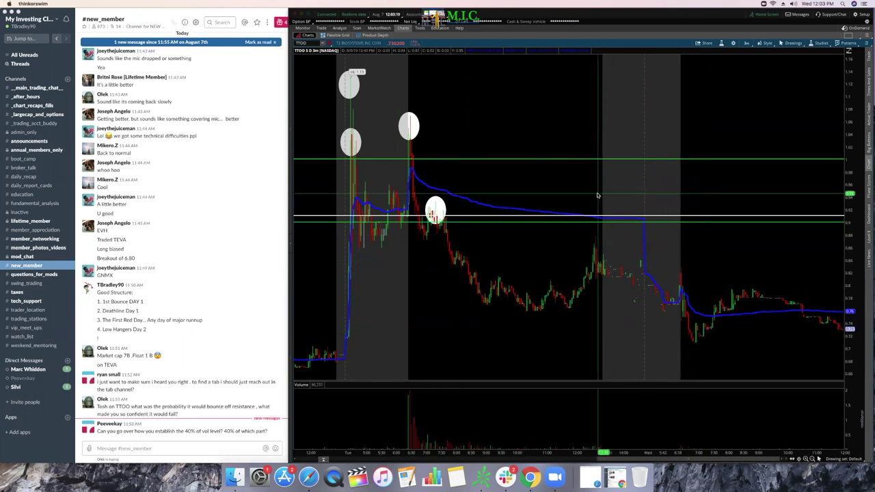
{"action": "left_click", "coordinate": [792, 43]}
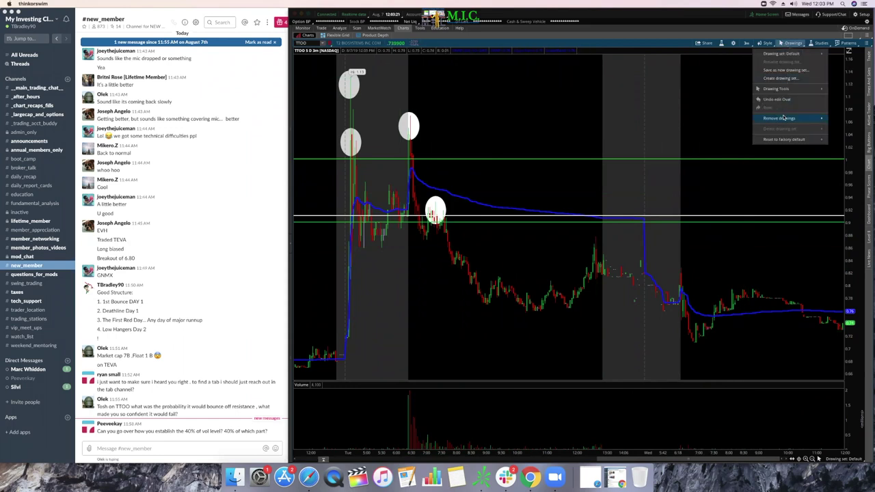
Step: Clear all drawings, then draw a downtrend line from the second peak and a rising line along recent lows
{"action": "mouse_move", "coordinate": [785, 120]}
{"action": "left_click", "coordinate": [742, 121]}
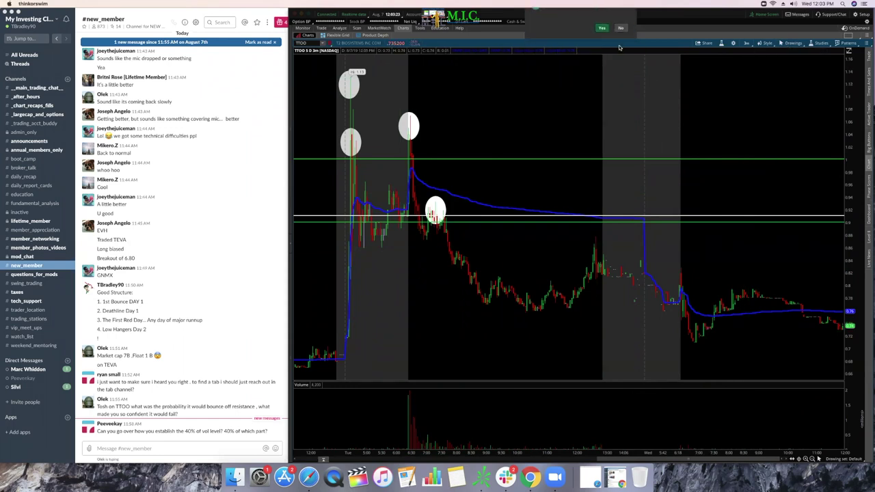
{"action": "left_click", "coordinate": [791, 42]}
{"action": "mouse_move", "coordinate": [791, 88]}
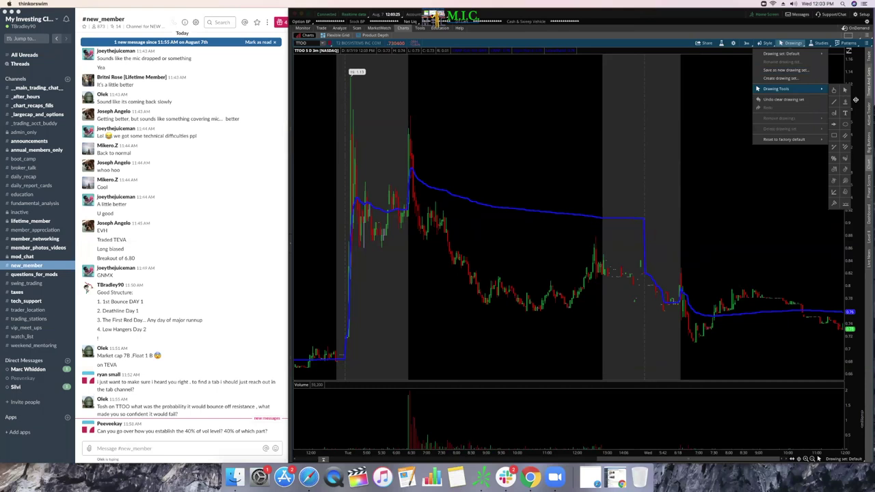
{"action": "left_click", "coordinate": [836, 101]}
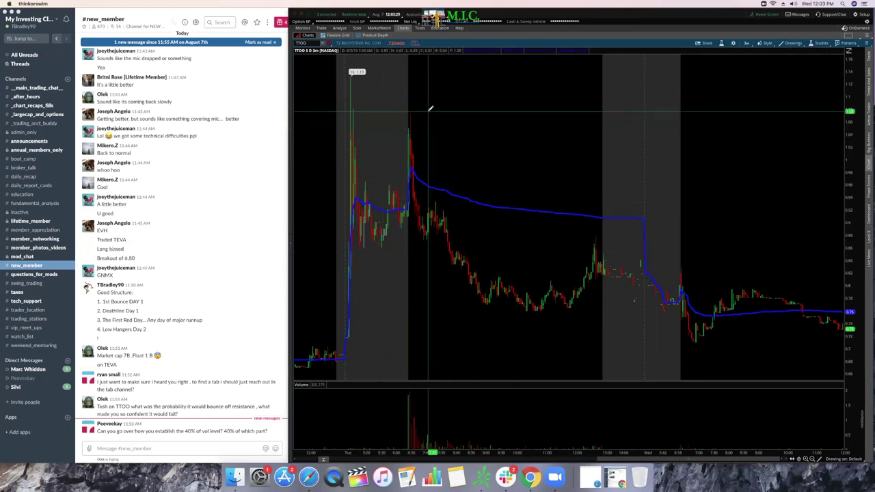
{"action": "mouse_move", "coordinate": [427, 111]}
{"action": "left_mouse_down"}
{"action": "mouse_move", "coordinate": [703, 242]}
{"action": "mouse_move", "coordinate": [731, 268]}
{"action": "mouse_move", "coordinate": [733, 305]}
{"action": "mouse_move", "coordinate": [737, 232]}
{"action": "left_mouse_up"}
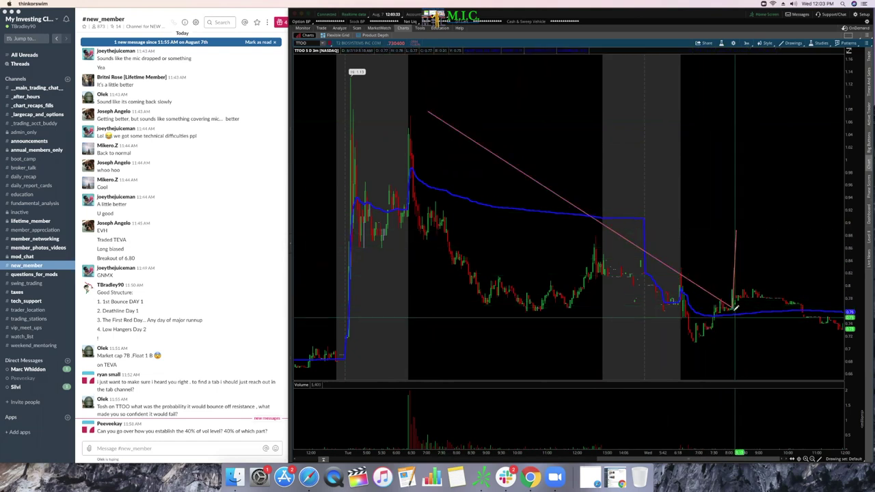
{"action": "left_click_drag", "start_coordinate": [729, 308], "coordinate": [660, 334]}
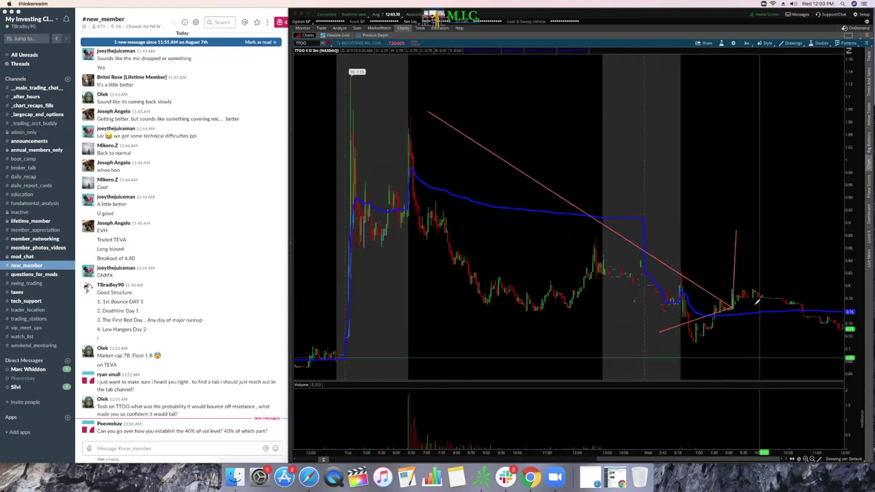
{"action": "left_click", "coordinate": [793, 44]}
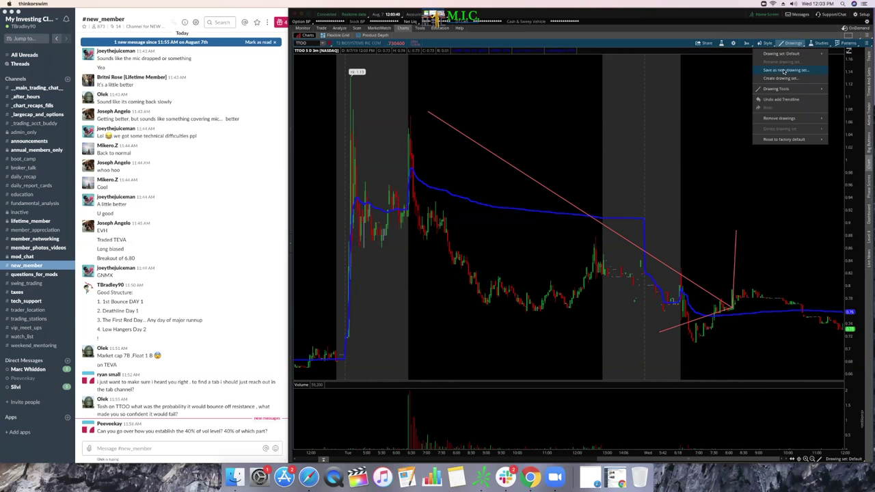
{"action": "mouse_move", "coordinate": [820, 89]}
{"action": "left_click", "coordinate": [847, 90]}
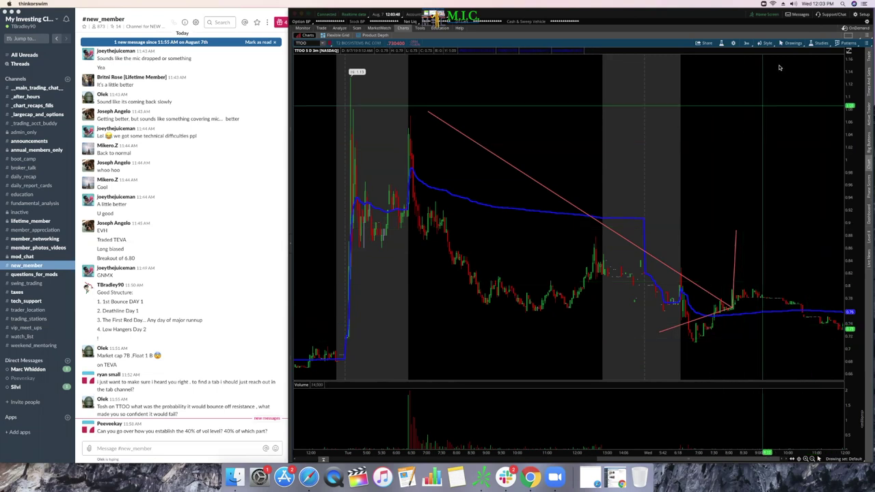
Step: Clear the pink trendlines from the chart
{"action": "left_click", "coordinate": [794, 42]}
{"action": "mouse_move", "coordinate": [793, 91]}
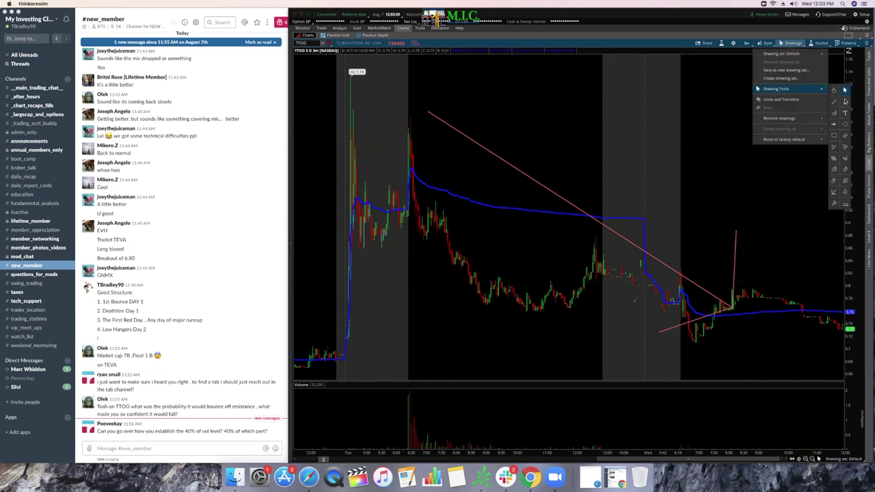
{"action": "mouse_move", "coordinate": [790, 119]}
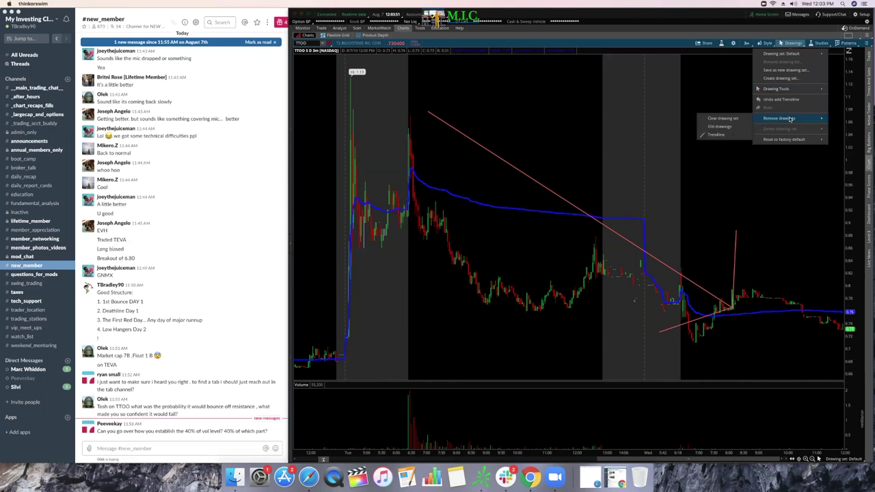
{"action": "left_click", "coordinate": [733, 121]}
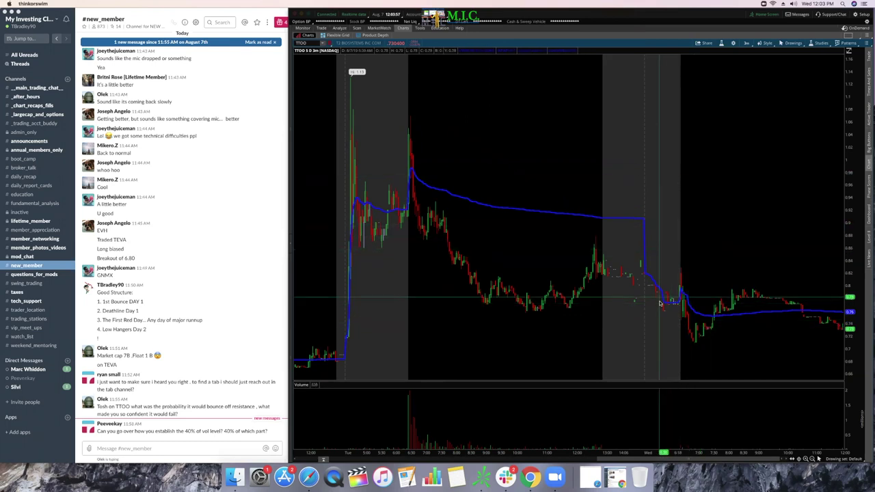
Step: Draw a wide white oval across the low price zone around 0.72
{"action": "left_click", "coordinate": [791, 45]}
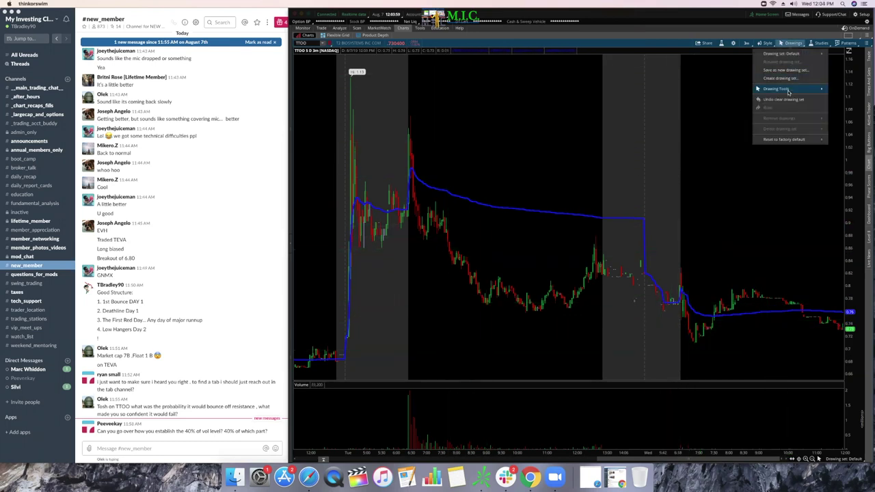
{"action": "mouse_move", "coordinate": [790, 91]}
{"action": "left_click", "coordinate": [846, 125]}
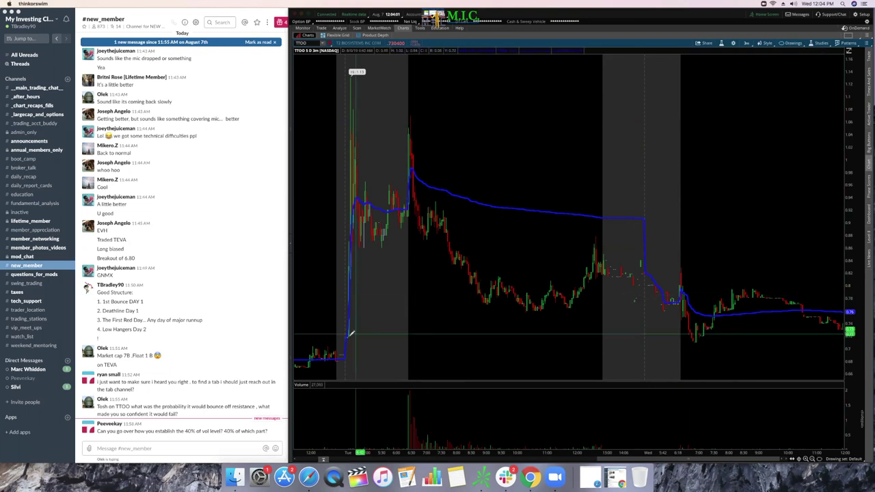
{"action": "left_click", "coordinate": [327, 314]}
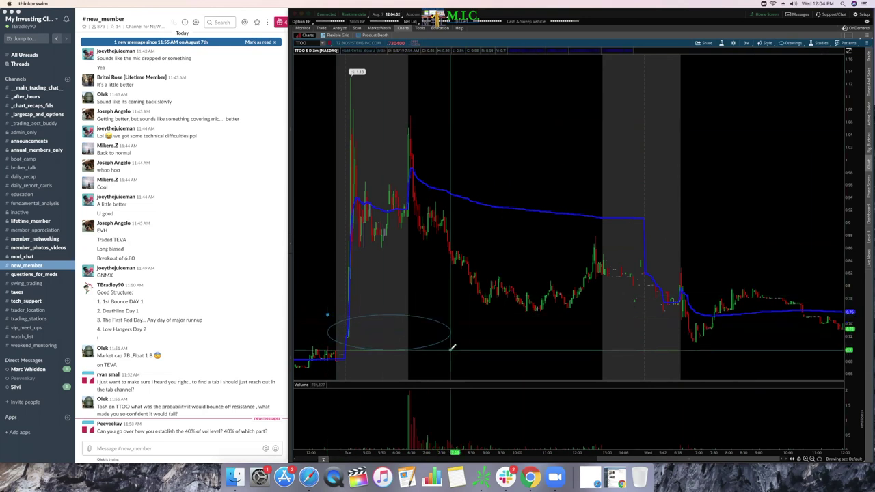
{"action": "left_click", "coordinate": [843, 360]}
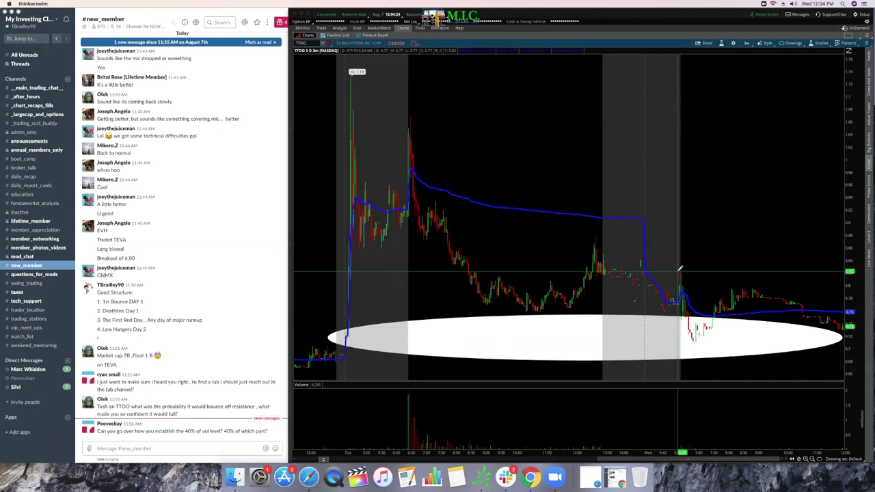
Step: Open the drawing options and pick another drawing tool
{"action": "left_click", "coordinate": [792, 43]}
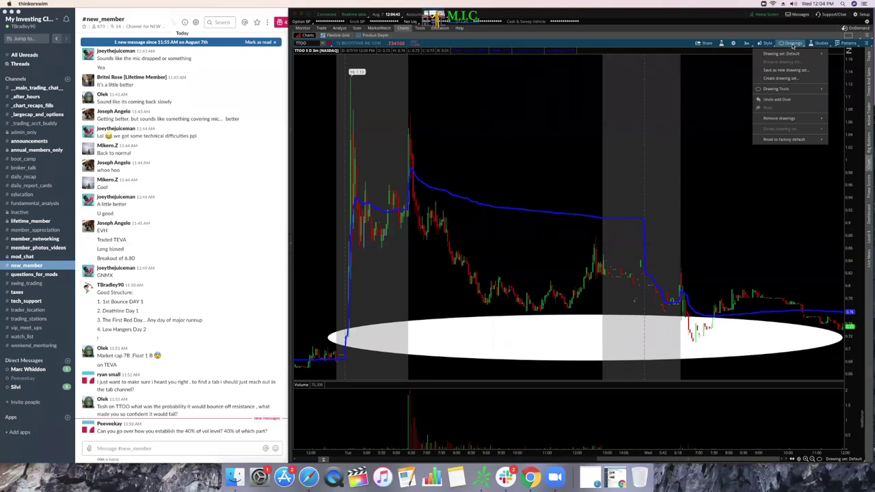
{"action": "left_click", "coordinate": [727, 103]}
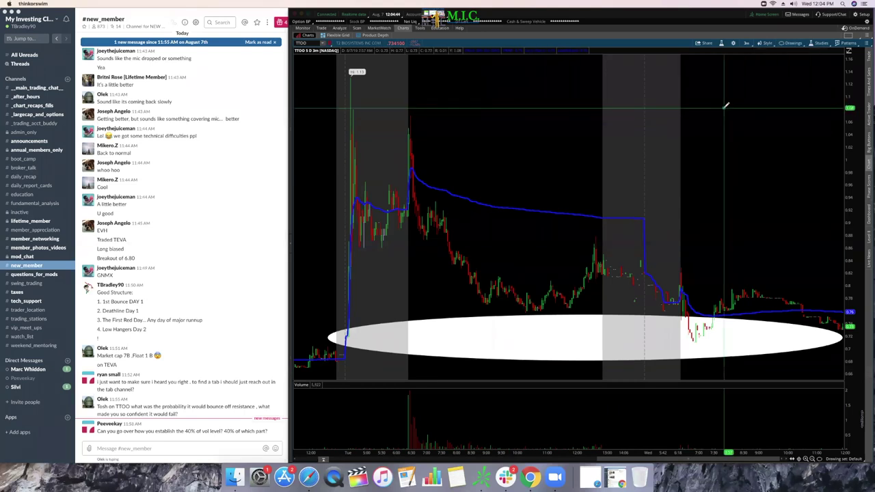
{"action": "left_click", "coordinate": [794, 44]}
{"action": "mouse_move", "coordinate": [791, 89]}
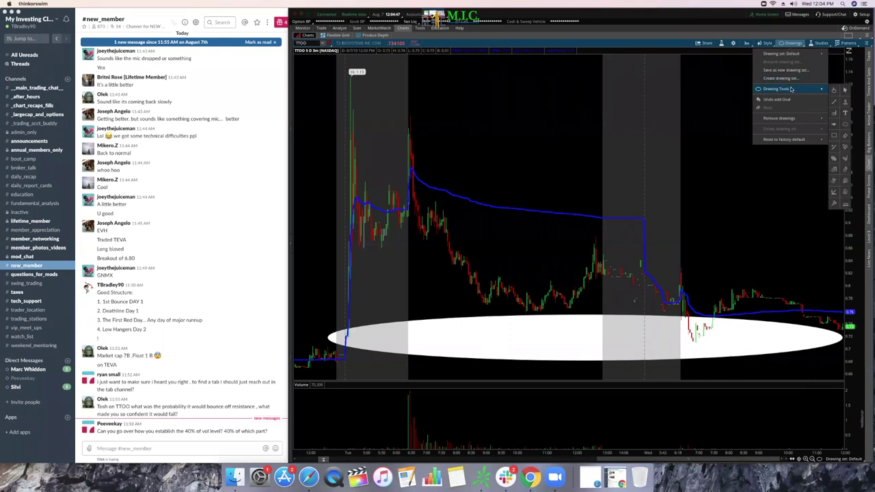
{"action": "left_click", "coordinate": [846, 89]}
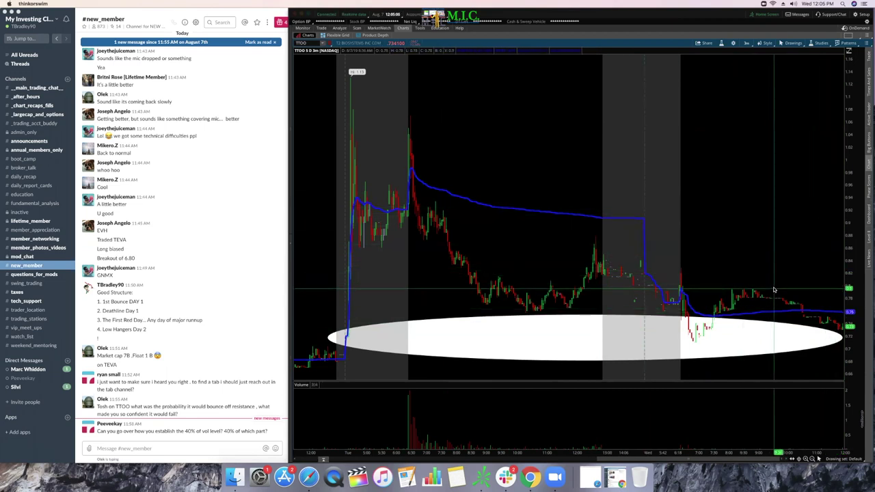
Step: Remove the wide white oval, check the Slack chat, then return to the chart
{"action": "right_click", "coordinate": [672, 334]}
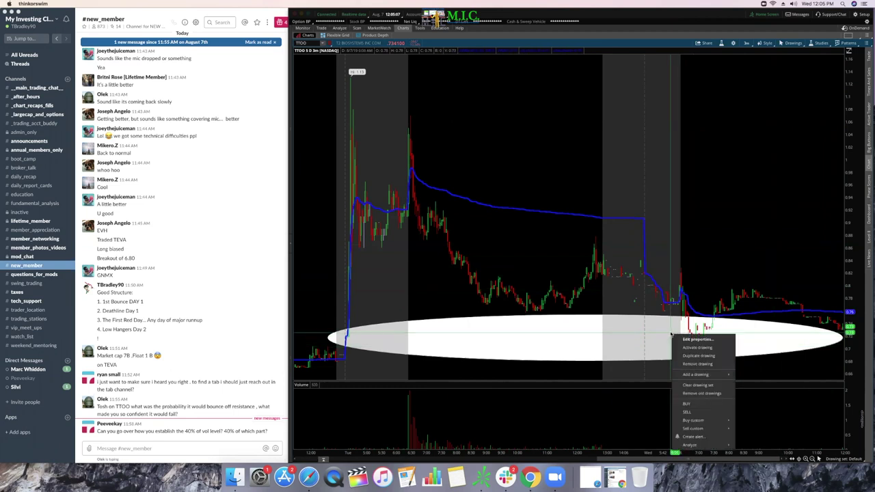
{"action": "left_click", "coordinate": [698, 364]}
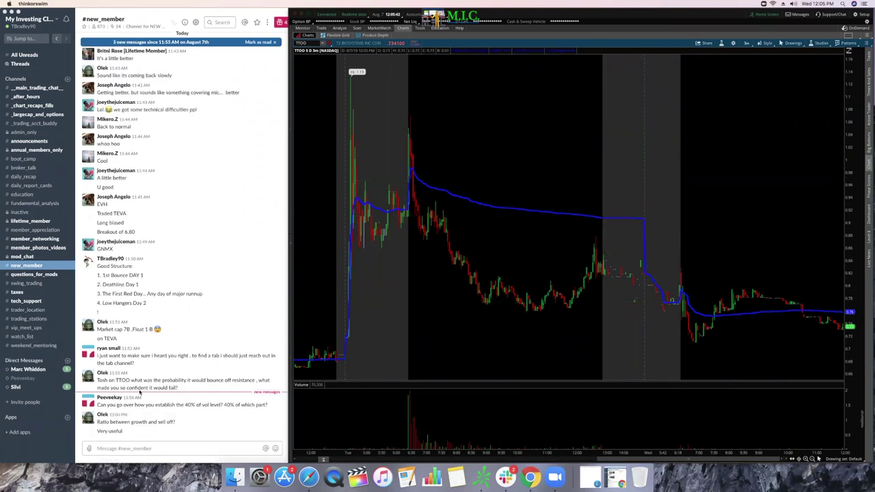
{"action": "left_click", "coordinate": [60, 443]}
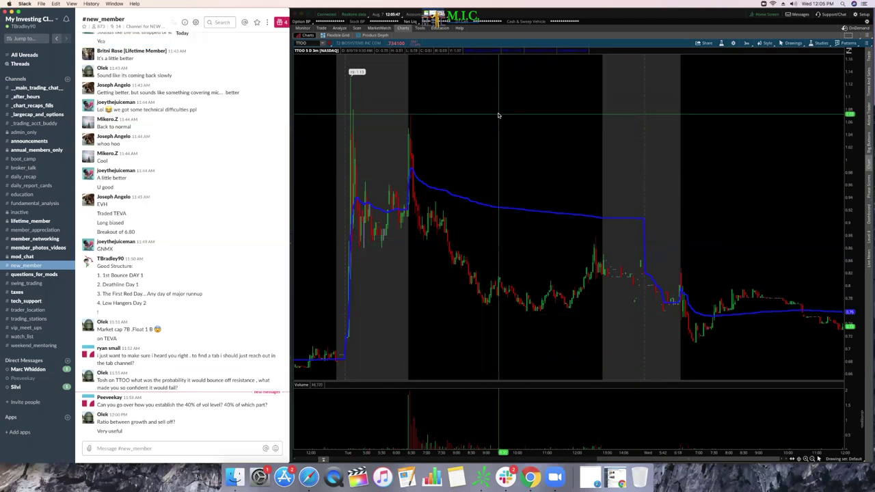
{"action": "left_click", "coordinate": [314, 42]}
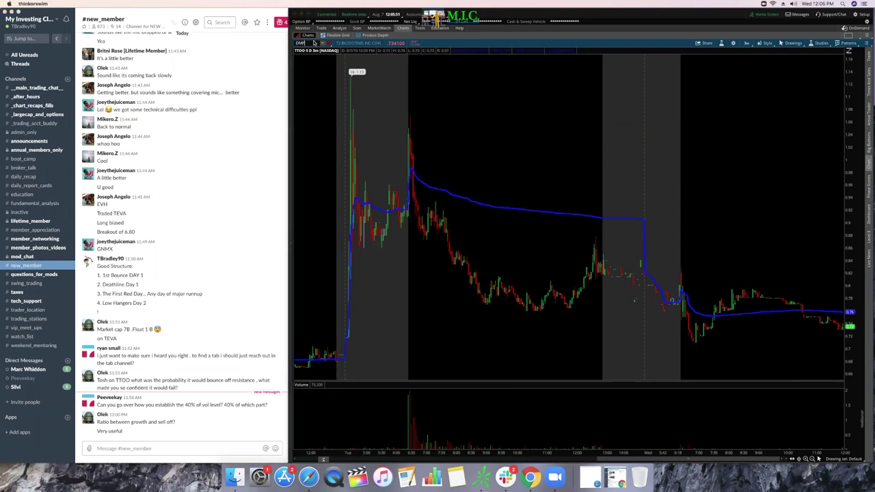
Step: Load the DMPI chart on 15 days of 3-minute bars
{"action": "type", "text": "DMPI"}
{"action": "key", "text": "Return"}
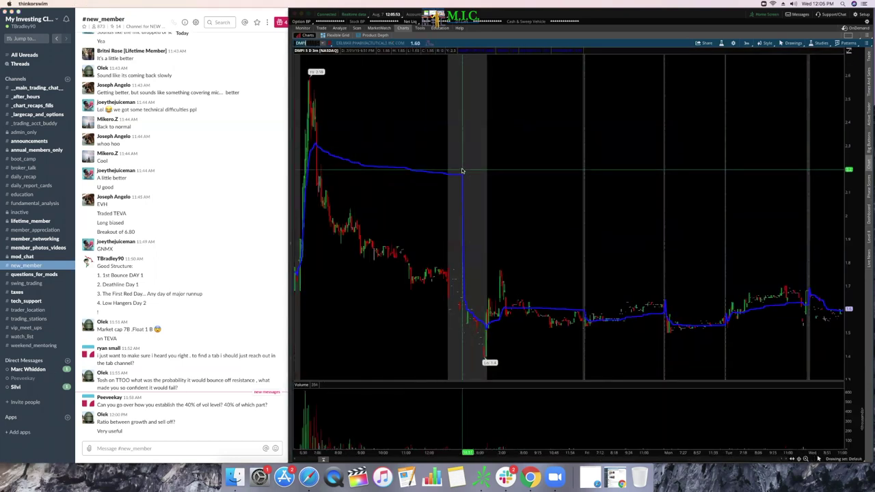
{"action": "left_click", "coordinate": [748, 43]}
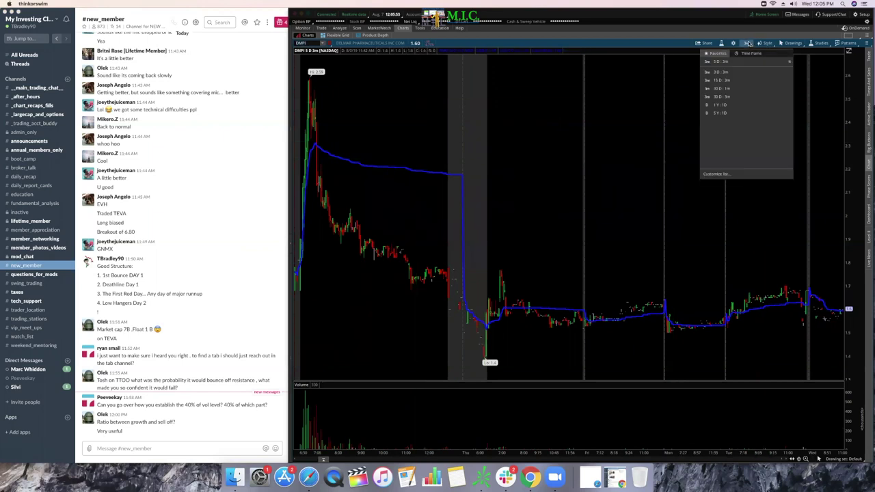
{"action": "left_click", "coordinate": [742, 81]}
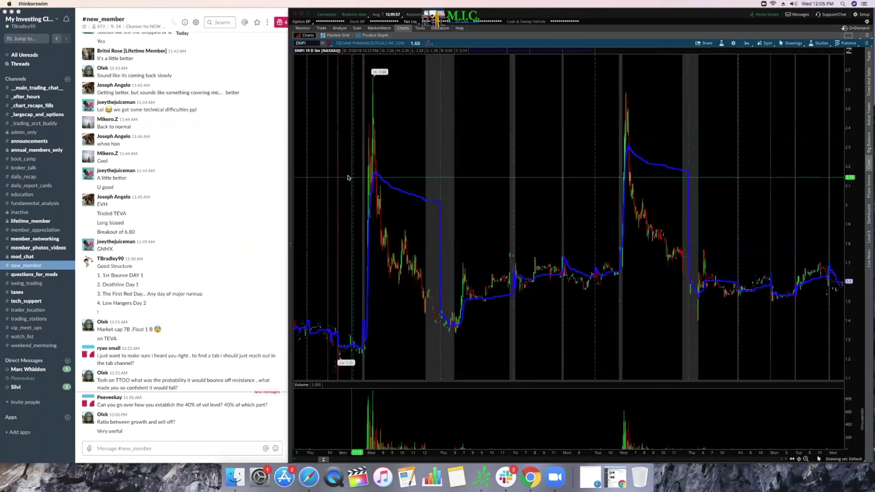
Step: Zoom in step by step onto the spike day's trading session
{"action": "left_click_drag", "start_coordinate": [329, 177], "coordinate": [439, 185]}
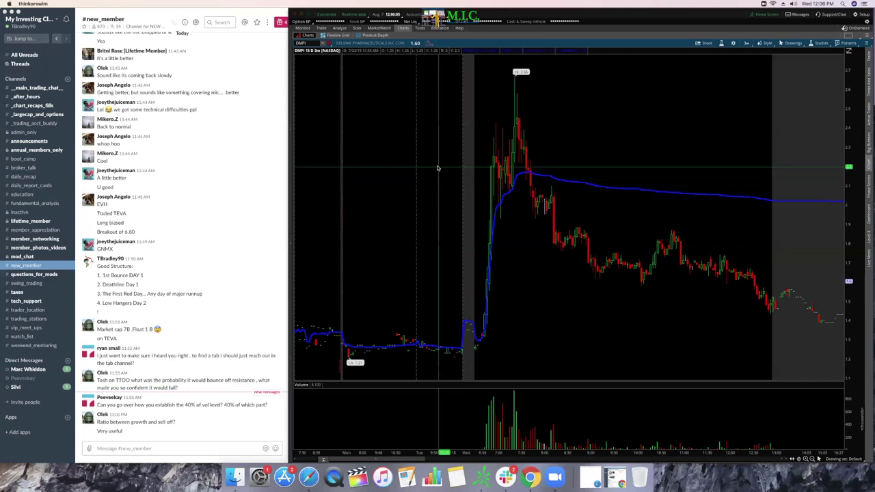
{"action": "left_click_drag", "start_coordinate": [453, 166], "coordinate": [844, 186]}
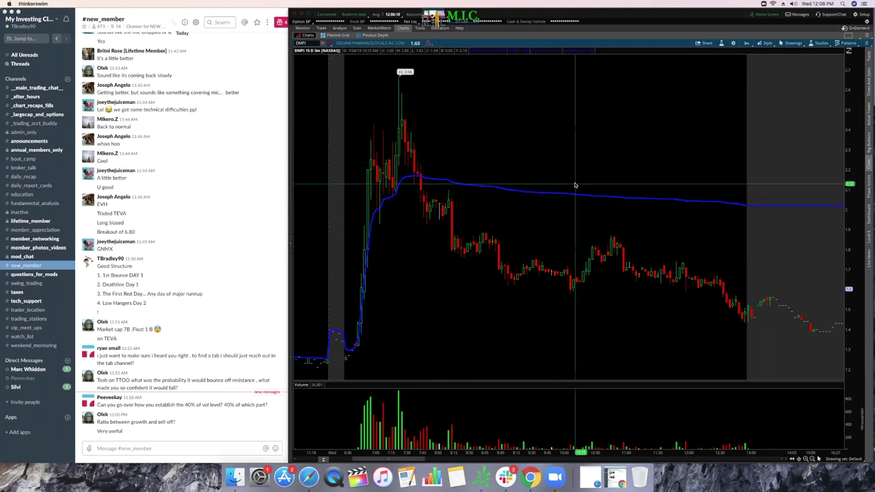
{"action": "scroll", "coordinate": [575, 184], "scroll_direction": "down", "scroll_amount": 5}
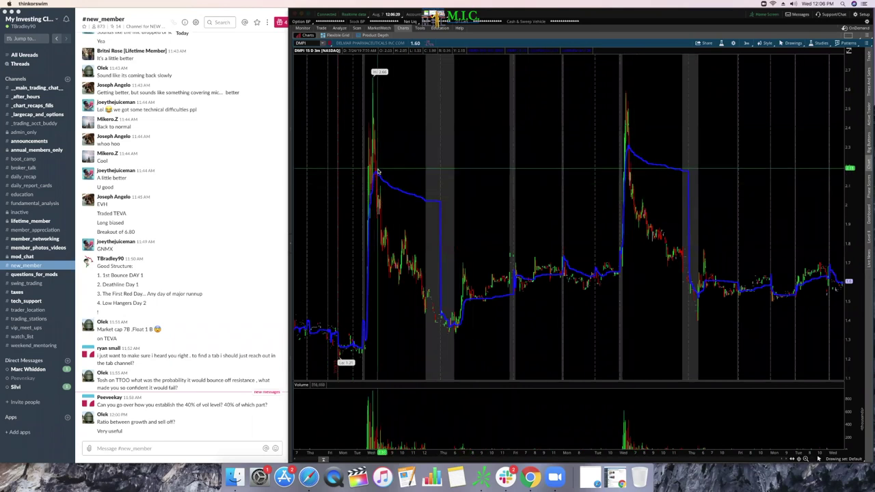
{"action": "left_click_drag", "start_coordinate": [601, 186], "coordinate": [691, 186]}
{"action": "scroll", "coordinate": [492, 149], "scroll_direction": "down", "scroll_amount": 3}
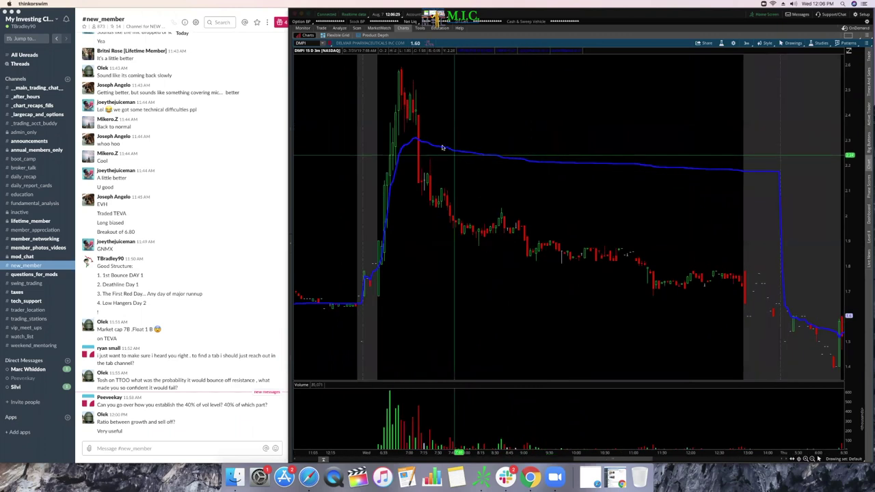
{"action": "left_click", "coordinate": [791, 43]}
Step: Draw a tall white oval around the top of the price spike
{"action": "mouse_move", "coordinate": [786, 89]}
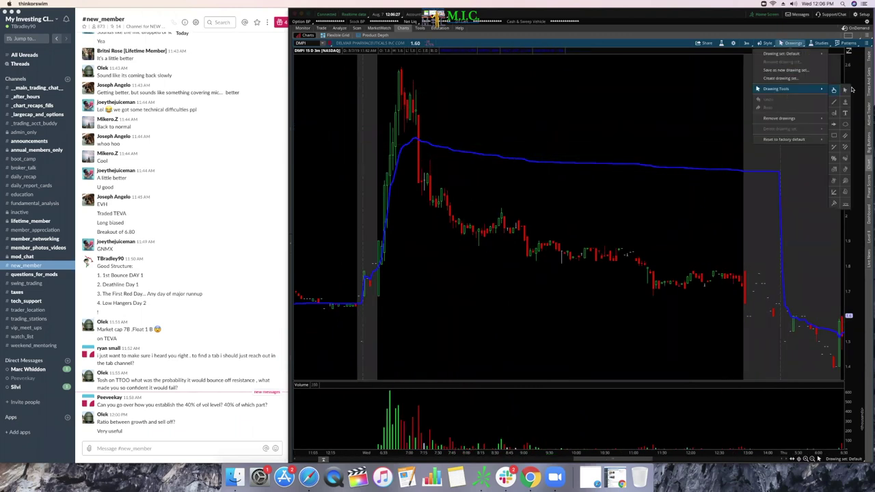
{"action": "left_click", "coordinate": [846, 122]}
{"action": "left_click_drag", "start_coordinate": [422, 120], "coordinate": [428, 190]}
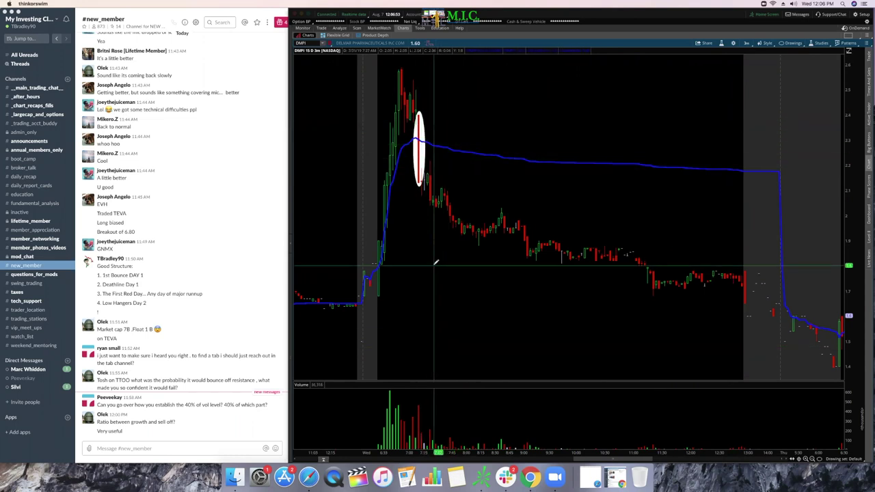
Step: Add a horizontal level line in the volume pane
{"action": "left_click", "coordinate": [802, 43]}
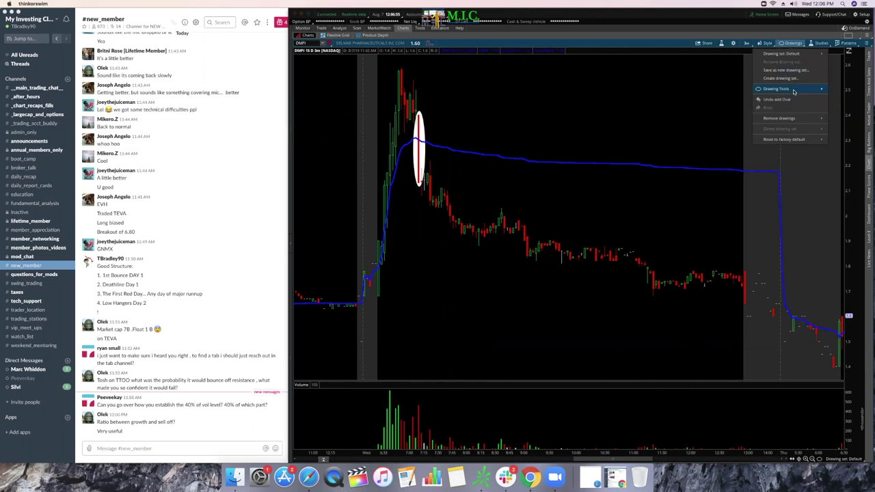
{"action": "mouse_move", "coordinate": [795, 90]}
{"action": "left_click", "coordinate": [846, 103]}
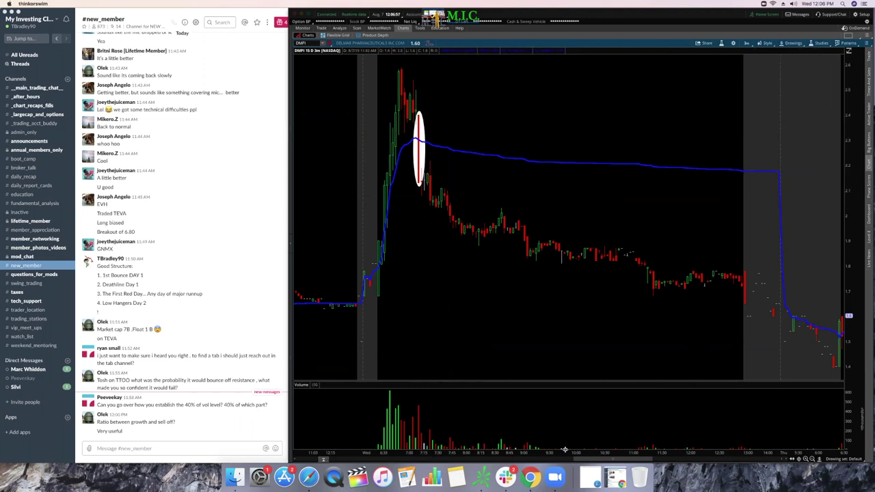
{"action": "left_click", "coordinate": [490, 437]}
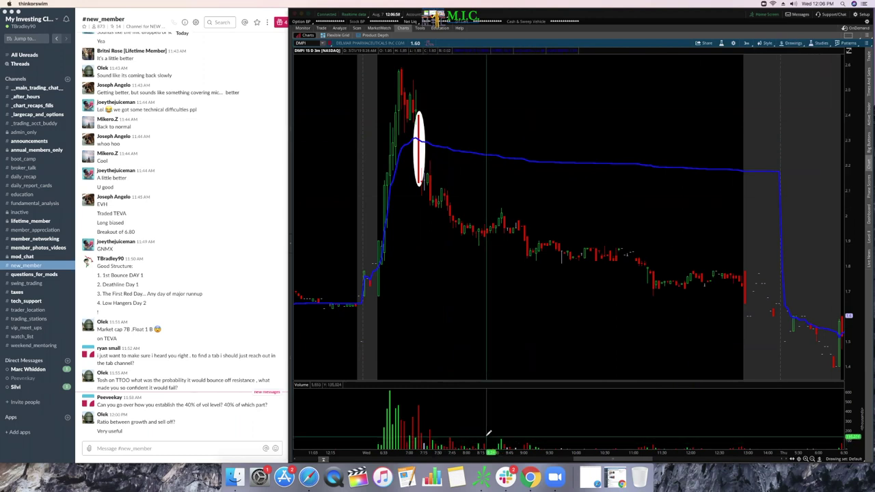
Step: Switch to the horizontal Price Level drawing tool
{"action": "left_click", "coordinate": [793, 43]}
{"action": "mouse_move", "coordinate": [796, 89]}
{"action": "left_click", "coordinate": [847, 89]}
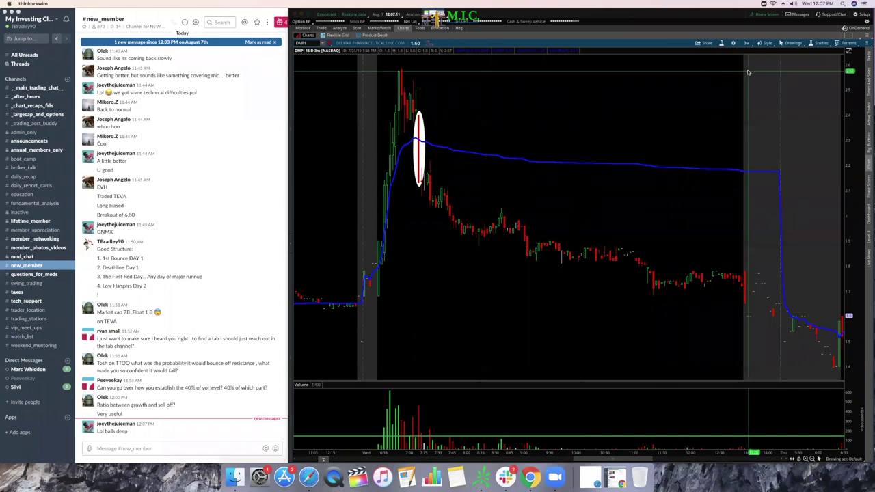
{"action": "left_click", "coordinate": [798, 44]}
{"action": "mouse_move", "coordinate": [821, 89]}
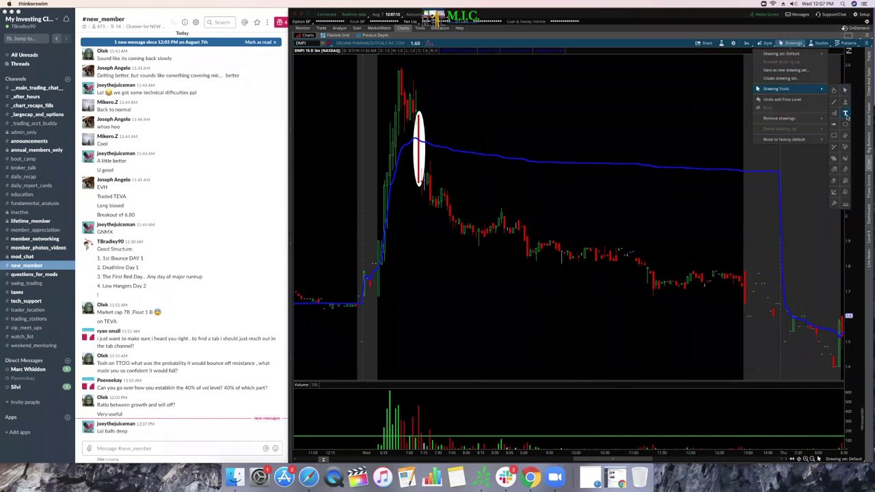
{"action": "left_click", "coordinate": [845, 114]}
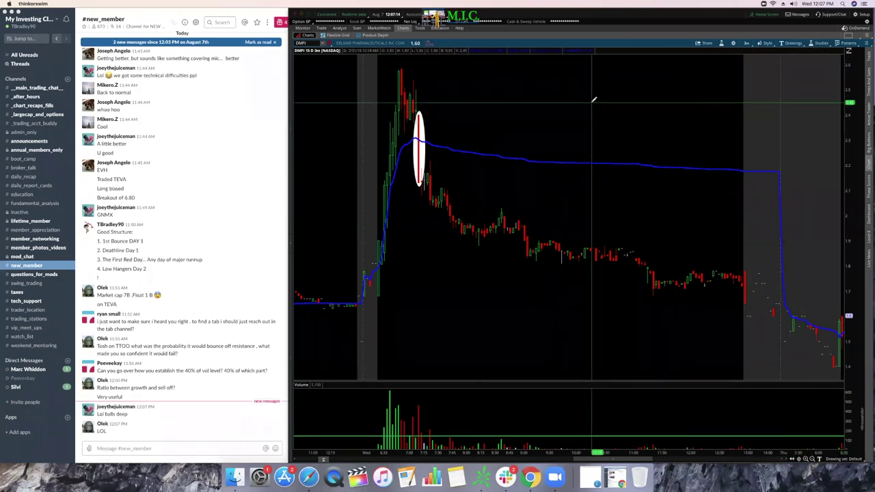
{"action": "left_click", "coordinate": [593, 102]}
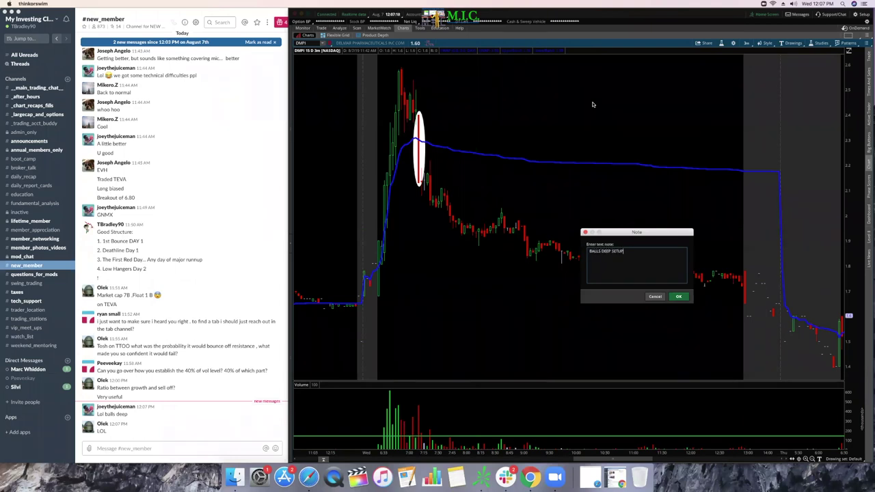
{"action": "left_click", "coordinate": [679, 298]}
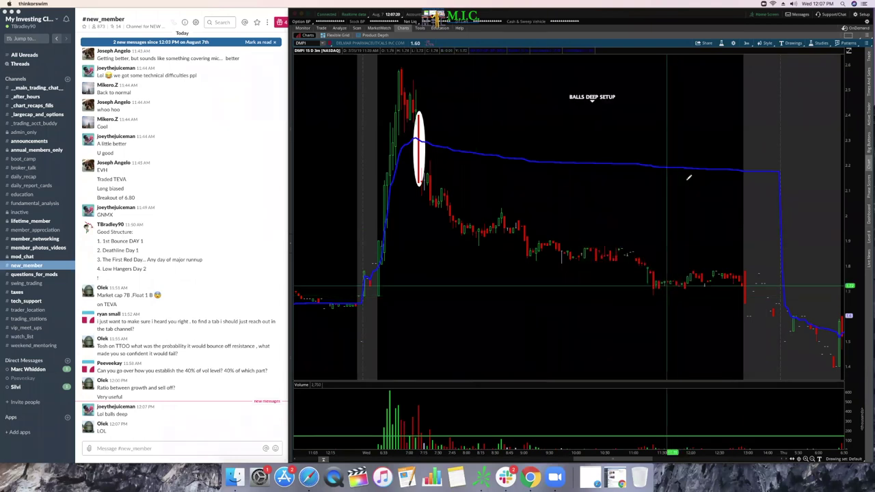
{"action": "left_click", "coordinate": [794, 43]}
{"action": "mouse_move", "coordinate": [828, 90]}
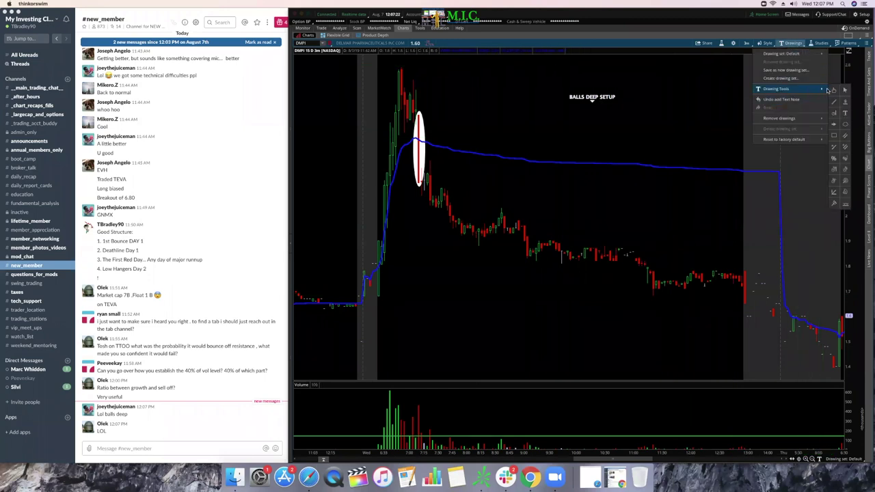
{"action": "left_click", "coordinate": [592, 96]}
{"action": "double_click", "coordinate": [592, 97]}
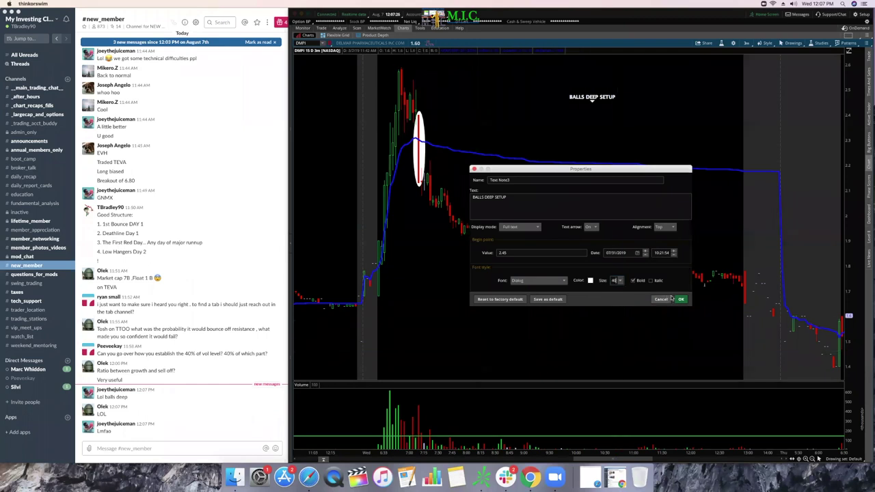
{"action": "key", "text": "Return"}
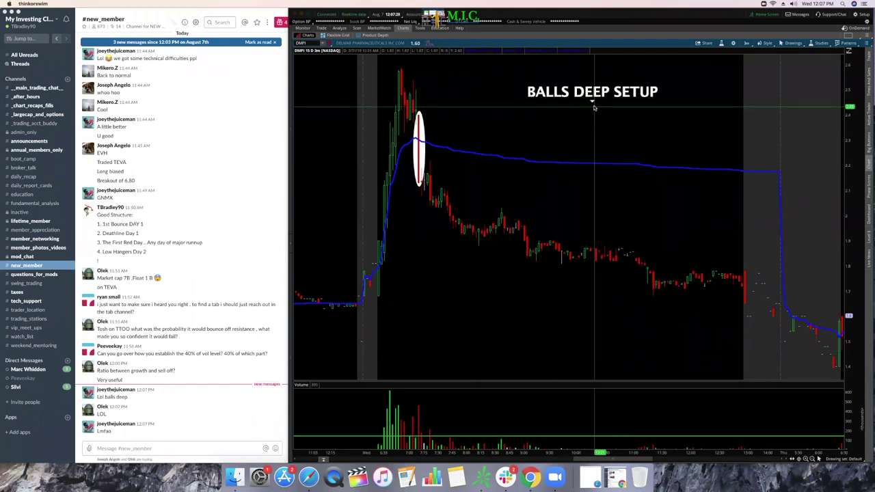
{"action": "right_click", "coordinate": [613, 100]}
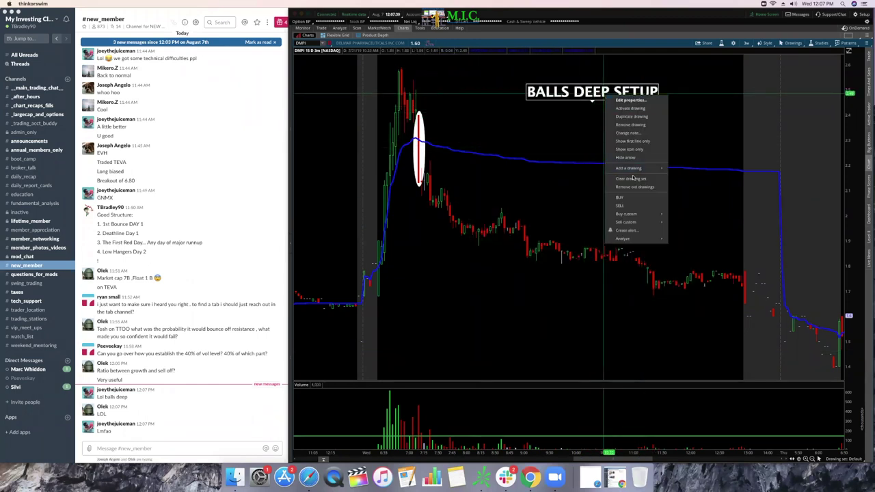
{"action": "left_click", "coordinate": [642, 125]}
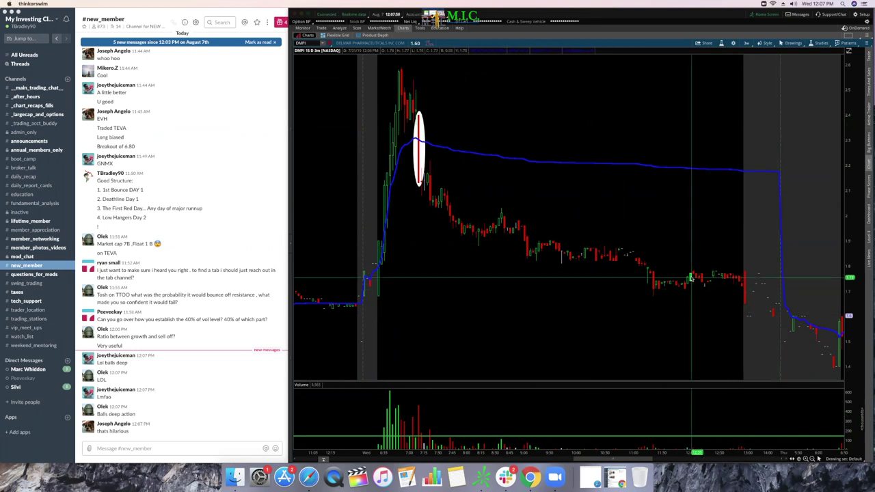
Step: Scroll the chart sideways and glance between the chat and the chart
{"action": "scroll", "coordinate": [690, 279], "scroll_direction": "left", "scroll_amount": 1}
{"action": "scroll", "coordinate": [670, 270], "scroll_direction": "right", "scroll_amount": 4}
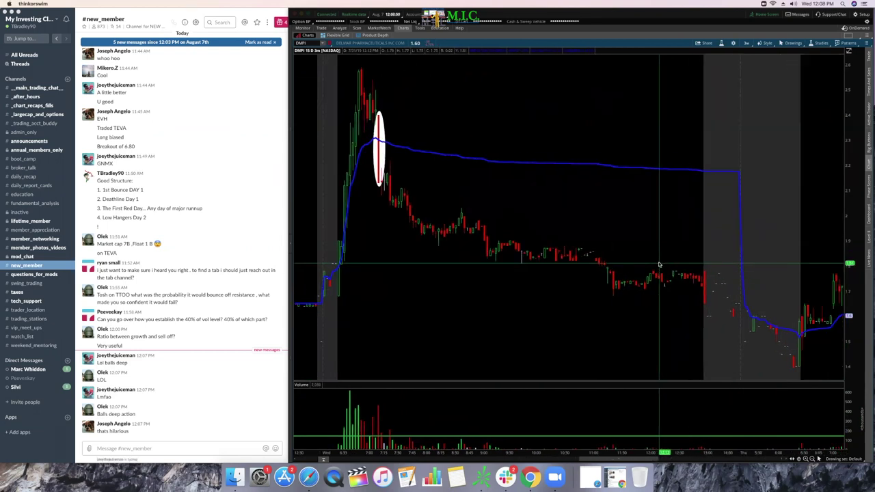
{"action": "scroll", "coordinate": [653, 264], "scroll_direction": "left", "scroll_amount": 1}
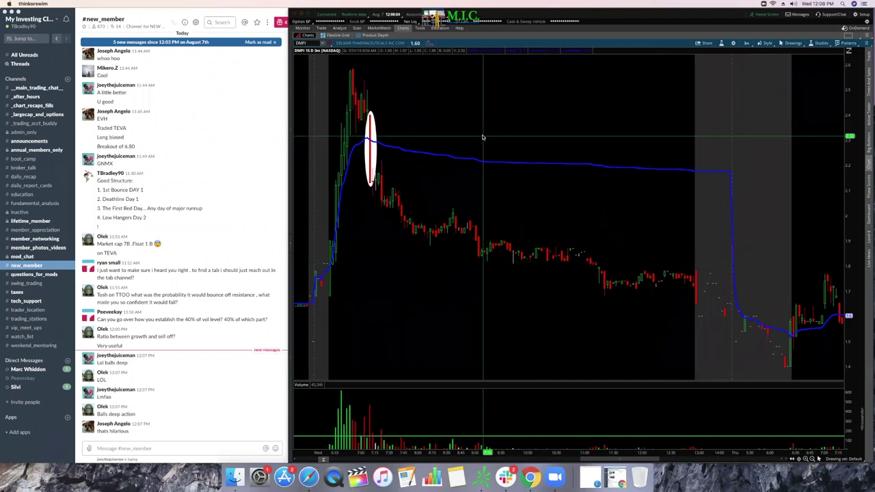
{"action": "scroll", "coordinate": [486, 137], "scroll_direction": "left", "scroll_amount": 1}
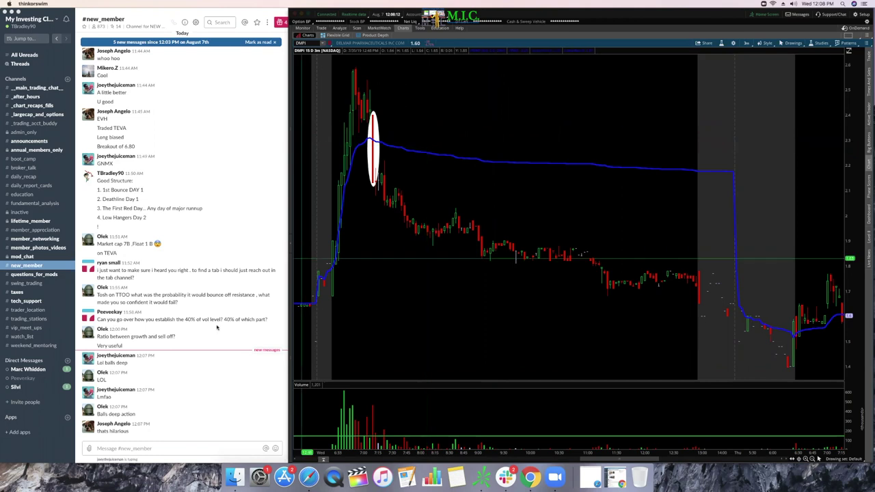
{"action": "left_click", "coordinate": [161, 328]}
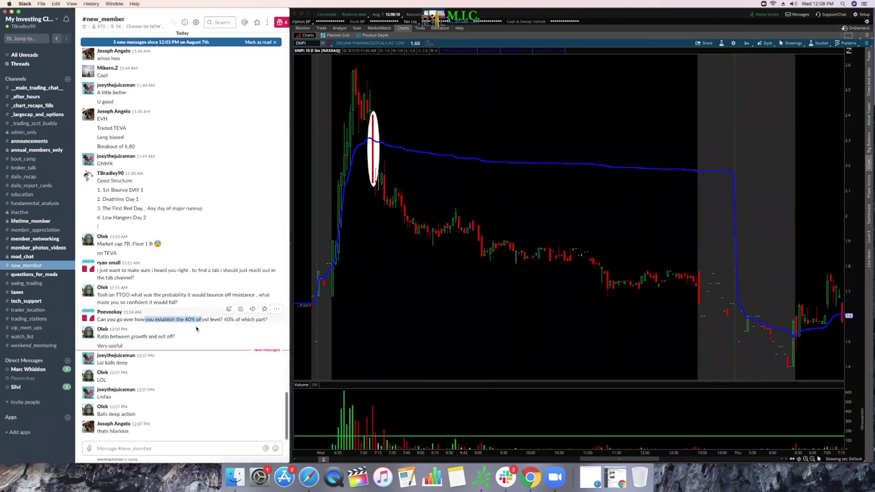
{"action": "left_click", "coordinate": [388, 306]}
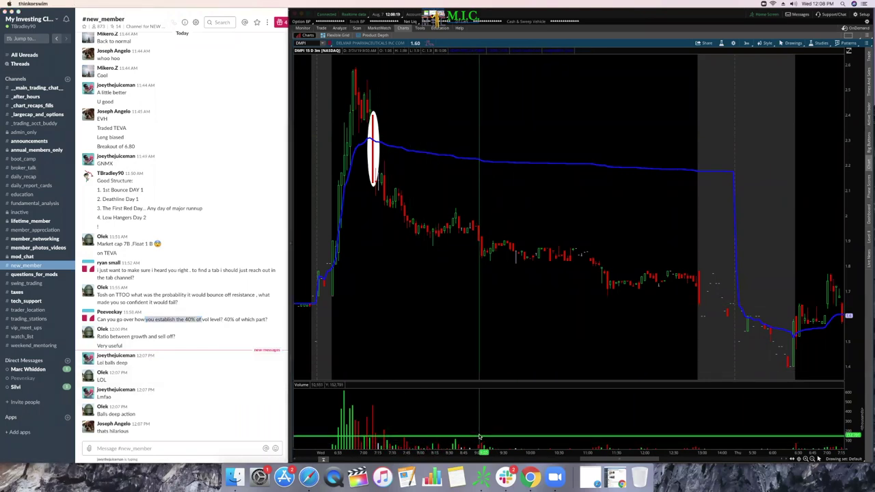
{"action": "left_click", "coordinate": [147, 370]}
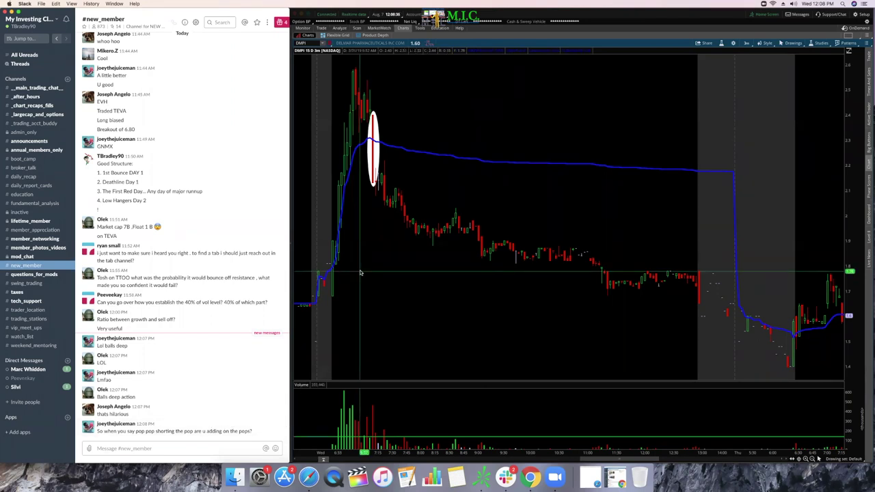
Step: Delete the tall white oval from the spike and pick the Oval tool again
{"action": "right_click", "coordinate": [385, 157]}
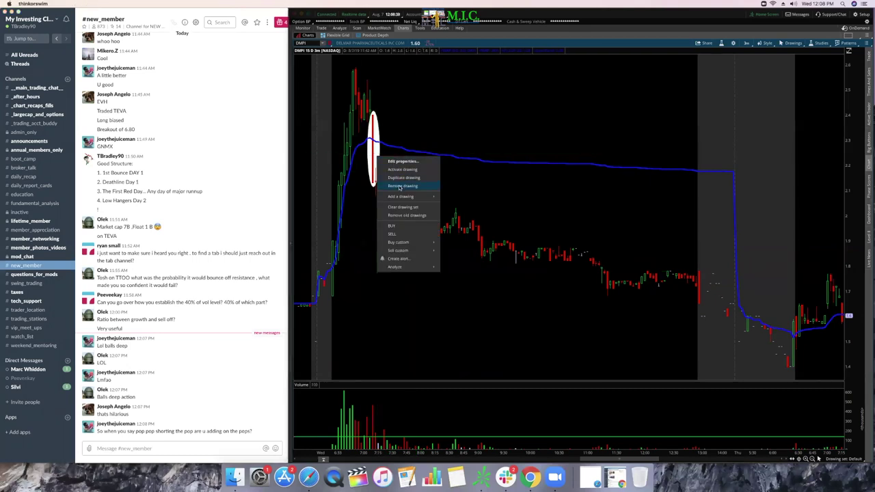
{"action": "left_click", "coordinate": [399, 185]}
{"action": "left_click", "coordinate": [790, 43]}
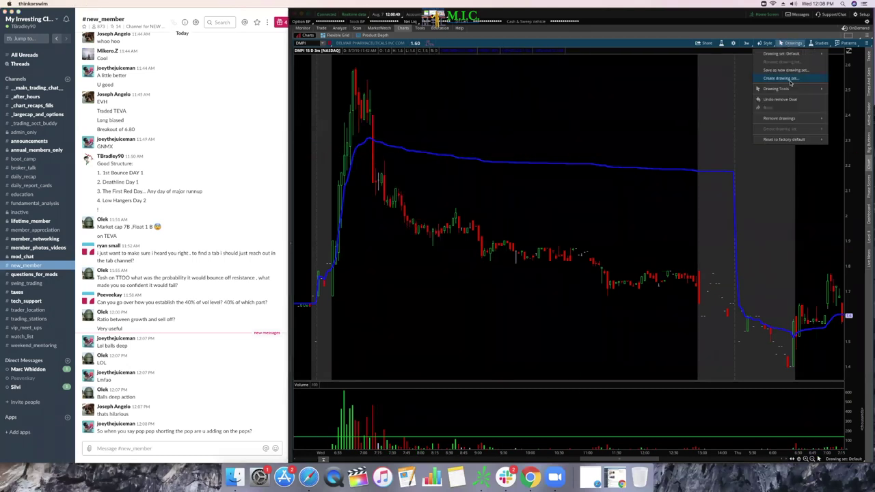
{"action": "mouse_move", "coordinate": [794, 89]}
{"action": "left_click", "coordinate": [846, 123]}
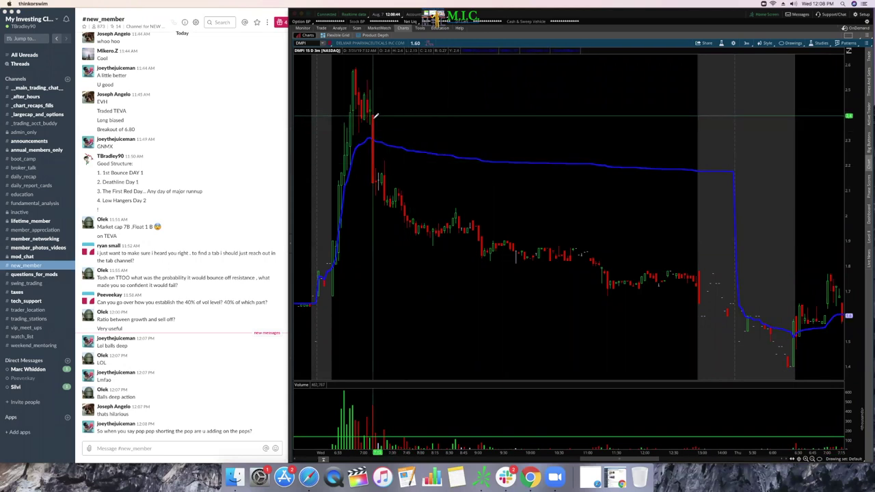
Step: Stack four small ovals climbing from just below the spike top to above its high
{"action": "left_click", "coordinate": [380, 164]}
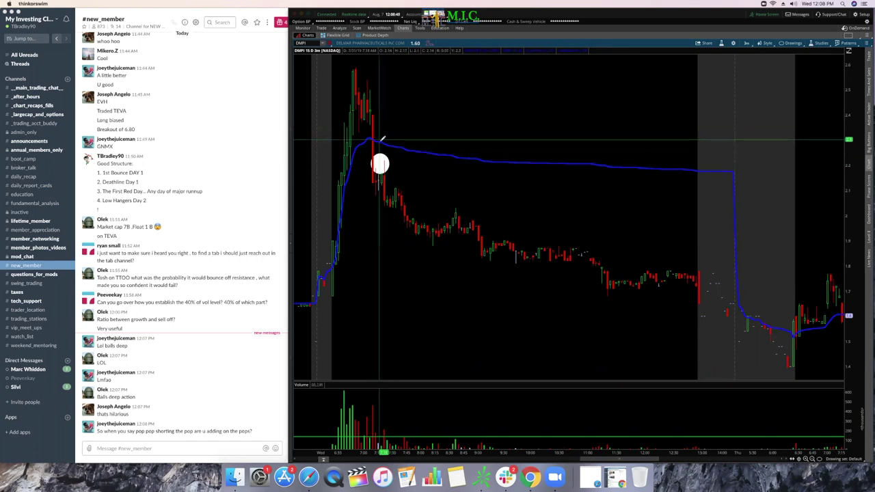
{"action": "left_click", "coordinate": [383, 144]}
{"action": "left_click", "coordinate": [386, 130]}
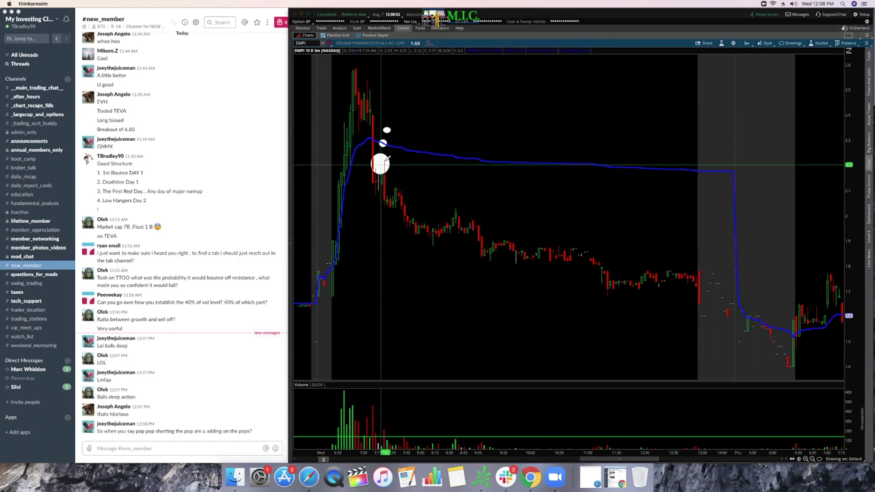
{"action": "left_click", "coordinate": [390, 116]}
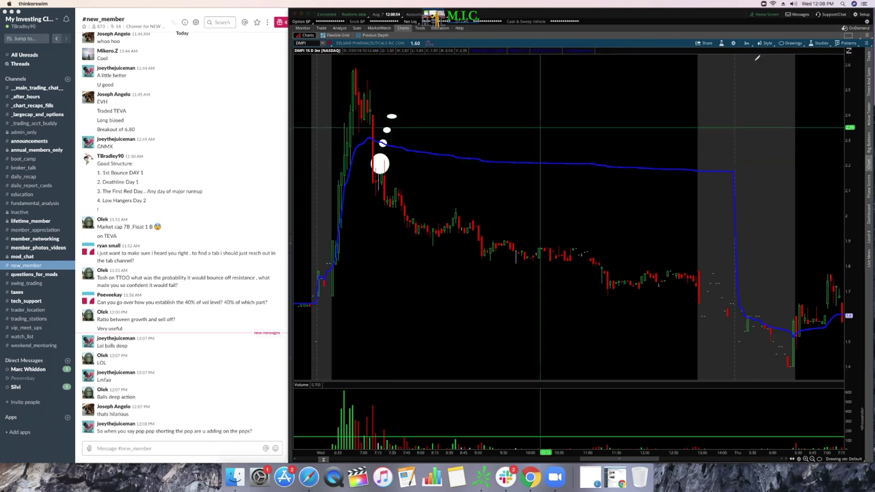
Step: Place horizontal price levels near the top of the spike
{"action": "left_click", "coordinate": [791, 44]}
{"action": "mouse_move", "coordinate": [795, 89]}
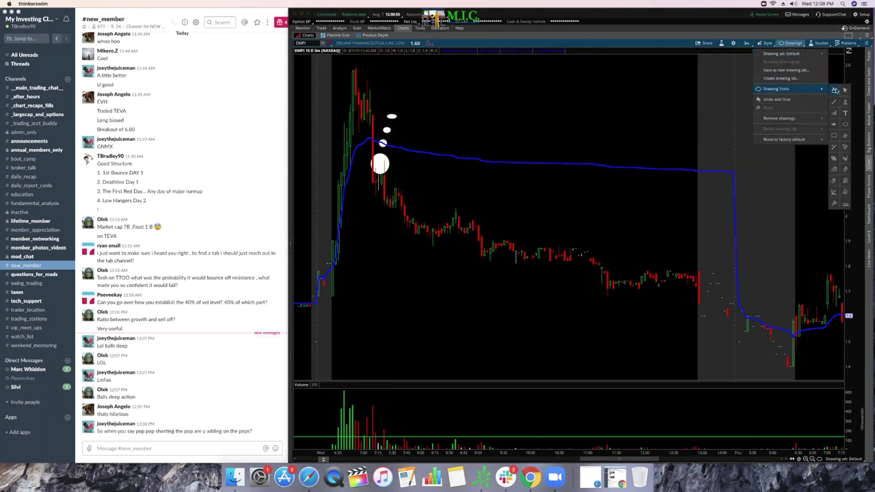
{"action": "left_click", "coordinate": [846, 112]}
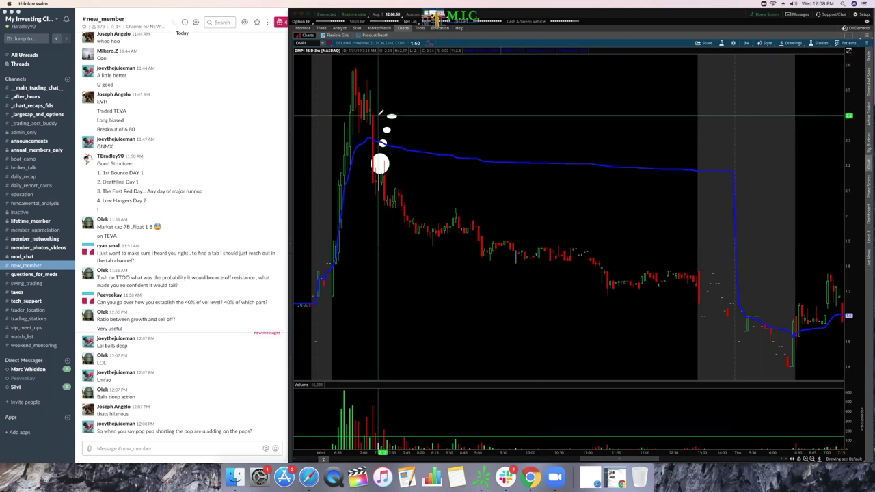
{"action": "left_click", "coordinate": [452, 111]}
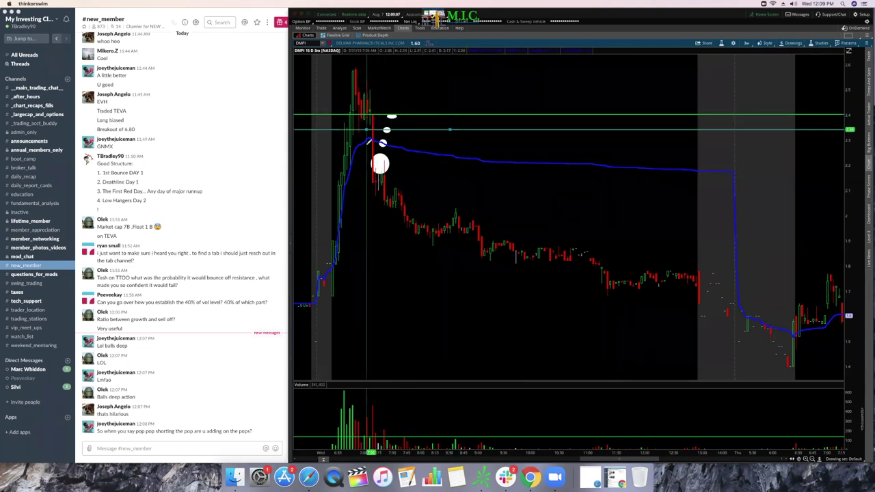
{"action": "left_click", "coordinate": [790, 43]}
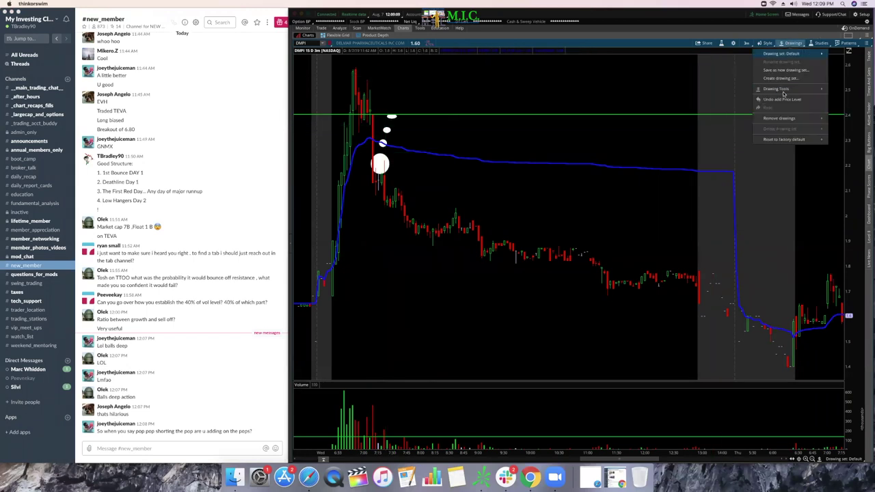
{"action": "mouse_move", "coordinate": [794, 88]}
{"action": "left_click", "coordinate": [845, 91]}
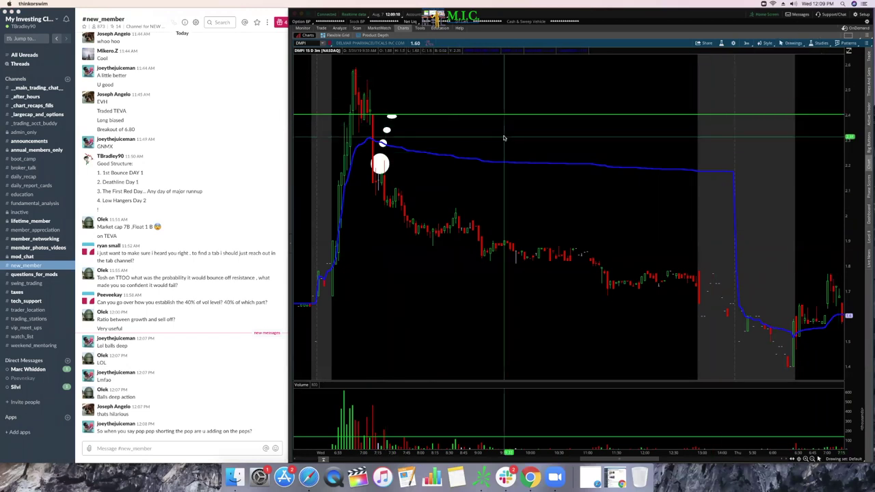
{"action": "left_click", "coordinate": [394, 116]}
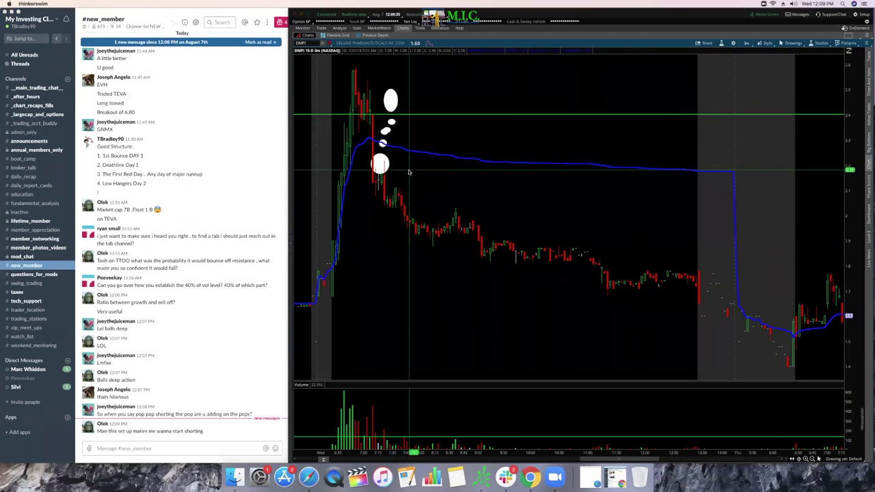
Step: Circle the fading lows near 1.97, 1.85 and 1.70 and the dip near 1.55 with white ovals
{"action": "left_click", "coordinate": [790, 43]}
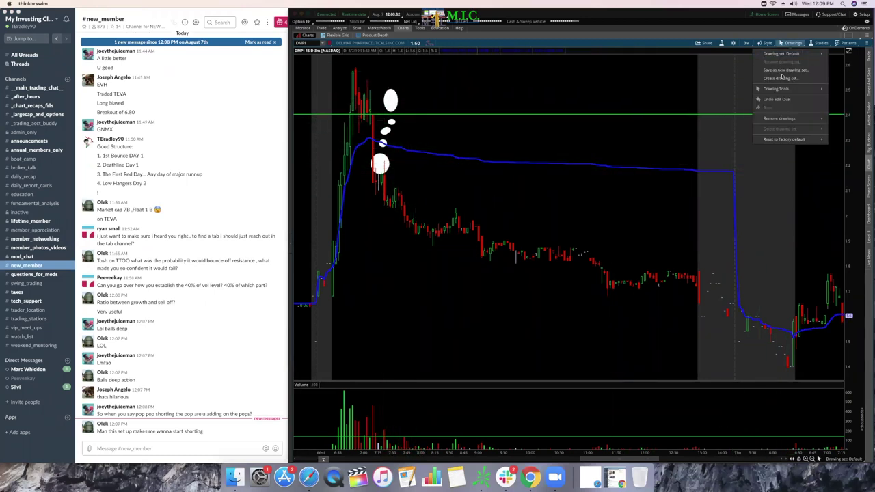
{"action": "mouse_move", "coordinate": [783, 91]}
{"action": "left_click", "coordinate": [846, 125]}
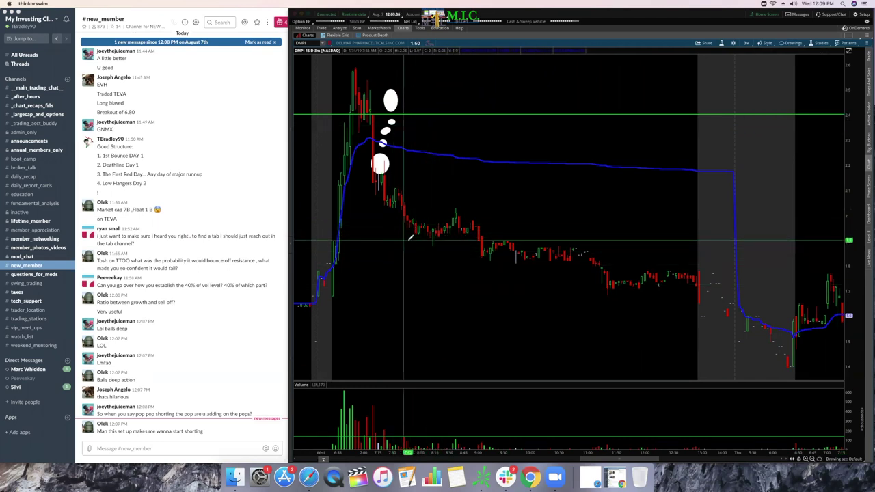
{"action": "left_click_drag", "start_coordinate": [420, 235], "coordinate": [449, 244]}
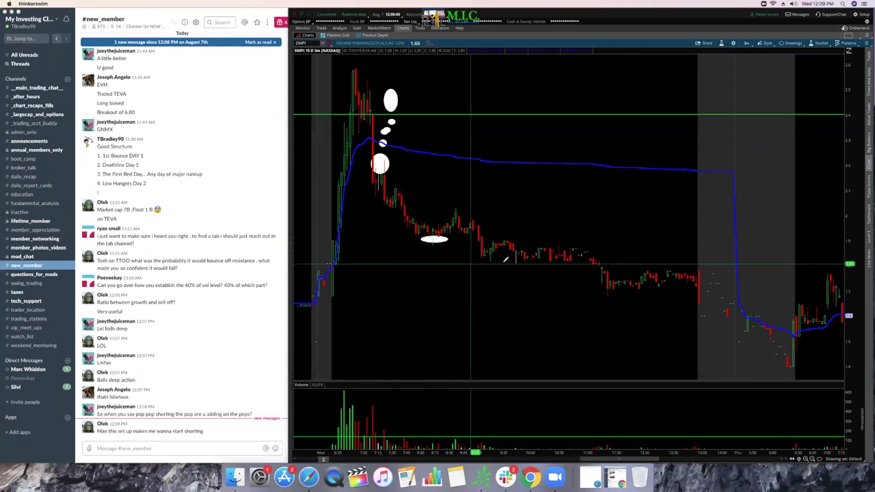
{"action": "left_click_drag", "start_coordinate": [494, 260], "coordinate": [556, 266]}
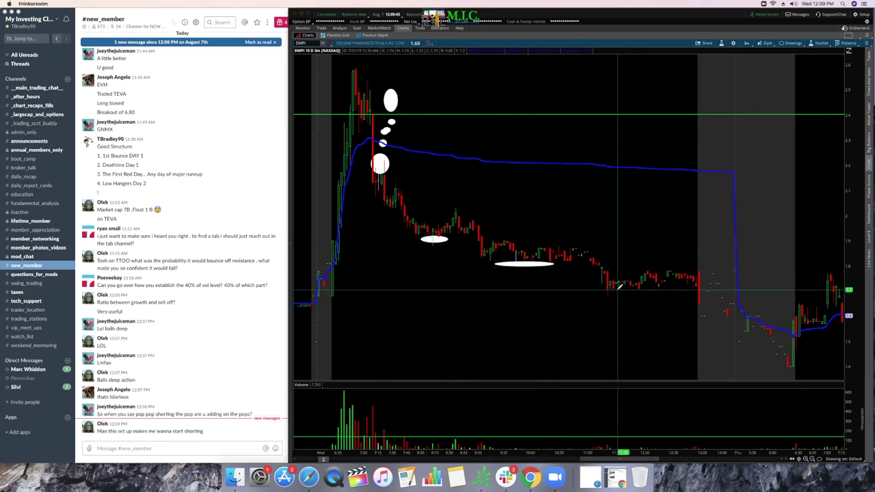
{"action": "left_click_drag", "start_coordinate": [599, 281], "coordinate": [640, 296]}
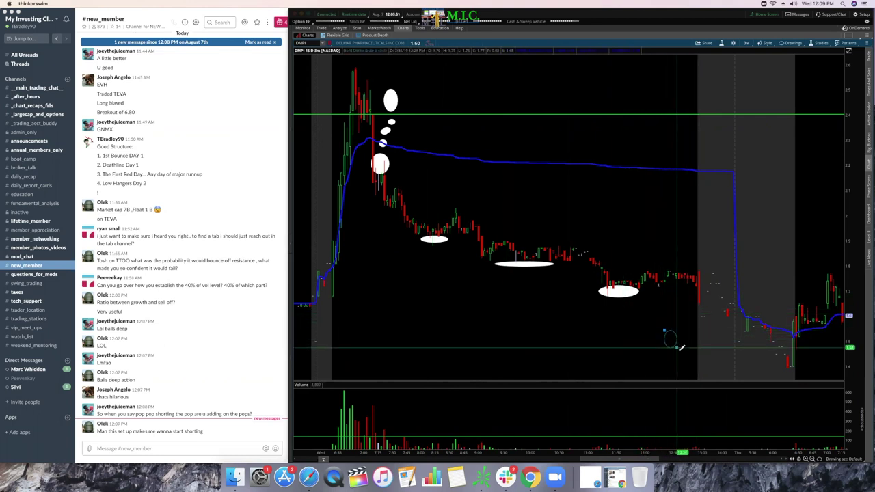
{"action": "left_click_drag", "start_coordinate": [665, 332], "coordinate": [688, 352]}
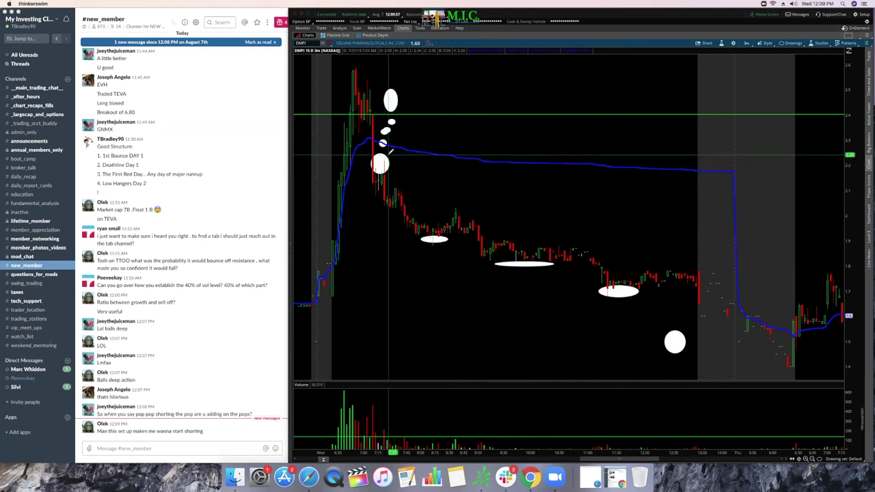
Step: Re-arm the Oval tool and bring up the options for removing drawings
{"action": "left_click", "coordinate": [789, 44]}
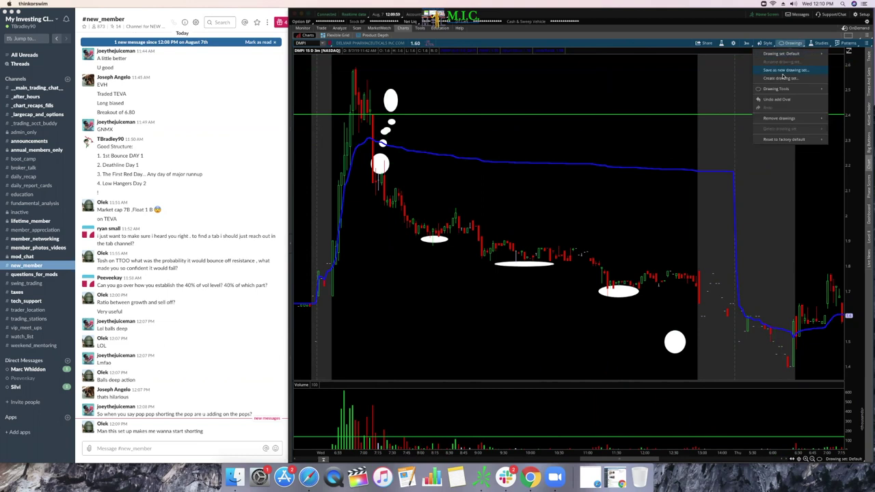
{"action": "mouse_move", "coordinate": [779, 89]}
{"action": "left_click", "coordinate": [845, 89]}
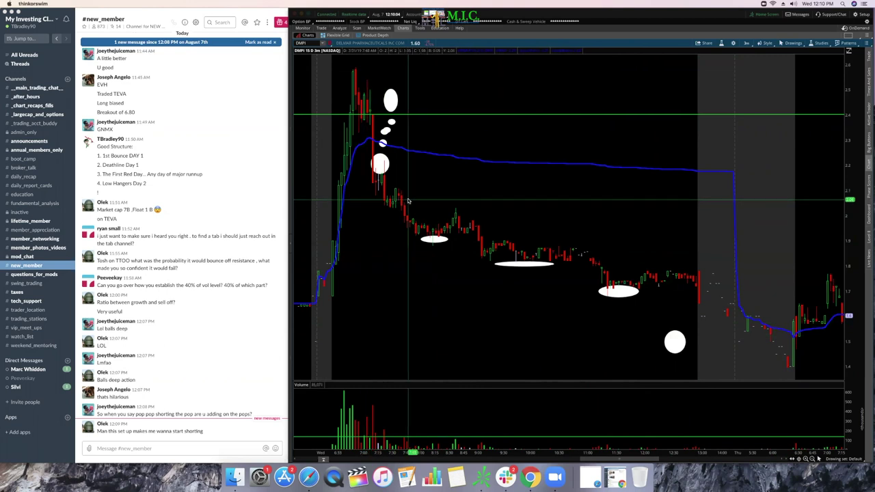
{"action": "left_click", "coordinate": [791, 43]}
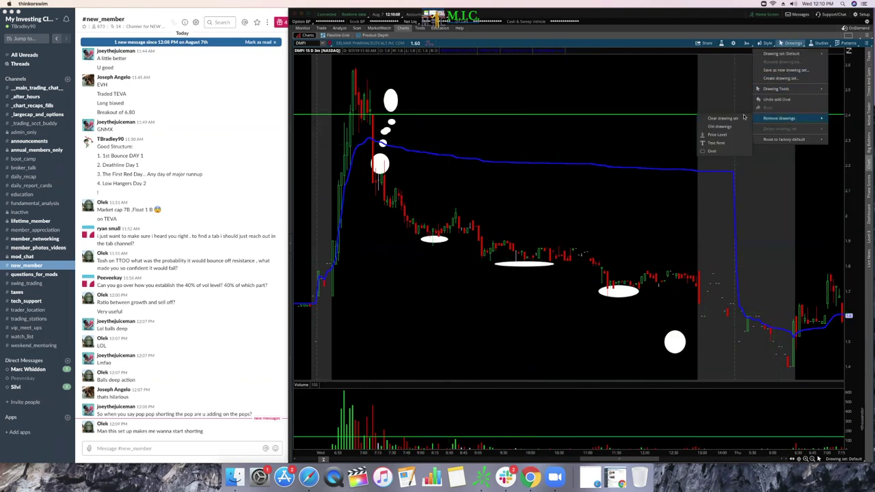
Step: Clear the chart's entire drawing set and switch to the Oval tool
{"action": "left_click", "coordinate": [734, 118]}
{"action": "left_click", "coordinate": [603, 36]}
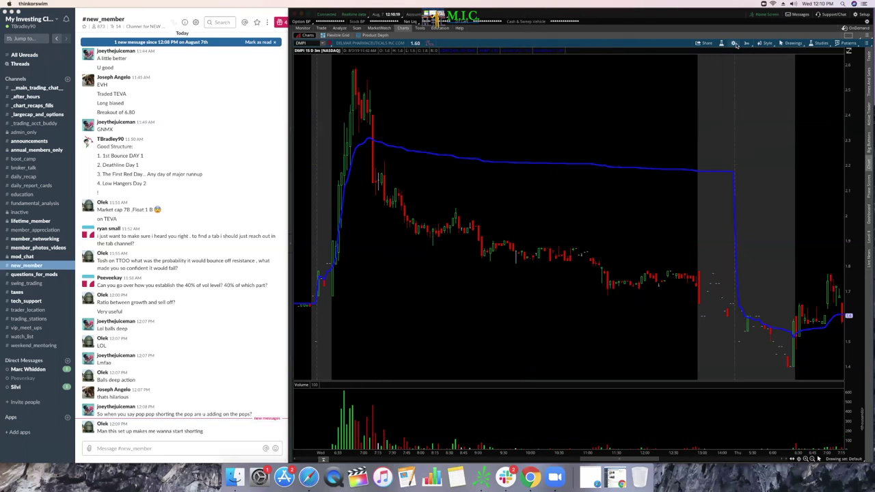
{"action": "left_click", "coordinate": [793, 44]}
{"action": "mouse_move", "coordinate": [796, 89]}
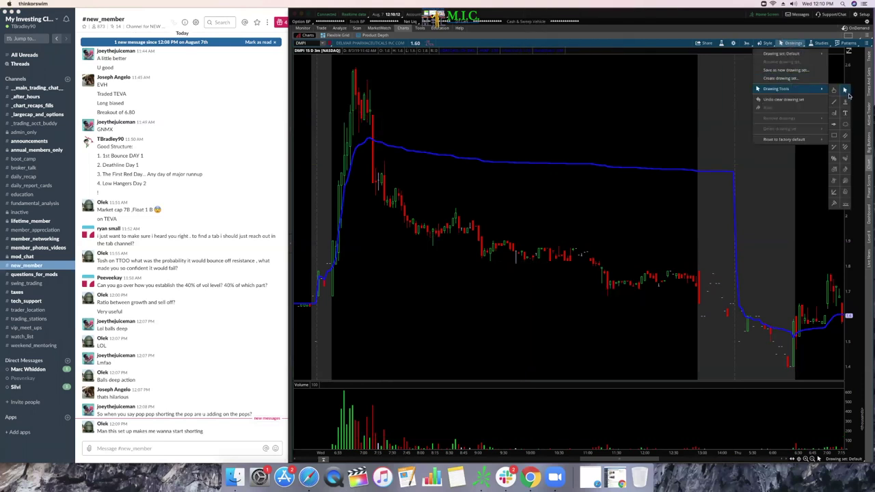
{"action": "left_click", "coordinate": [846, 124]}
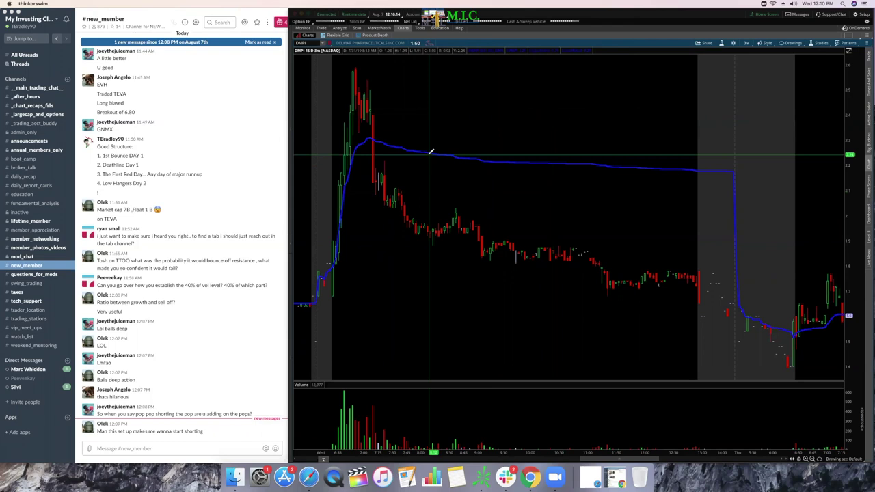
Step: Circle the VWAP peak and each swing high and low of the fade toward 1.70
{"action": "left_click", "coordinate": [365, 140]}
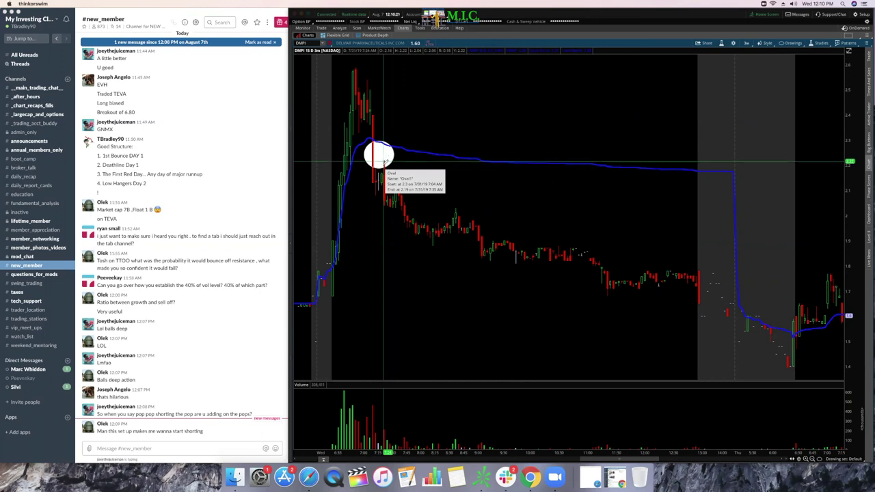
{"action": "left_click", "coordinate": [394, 209]}
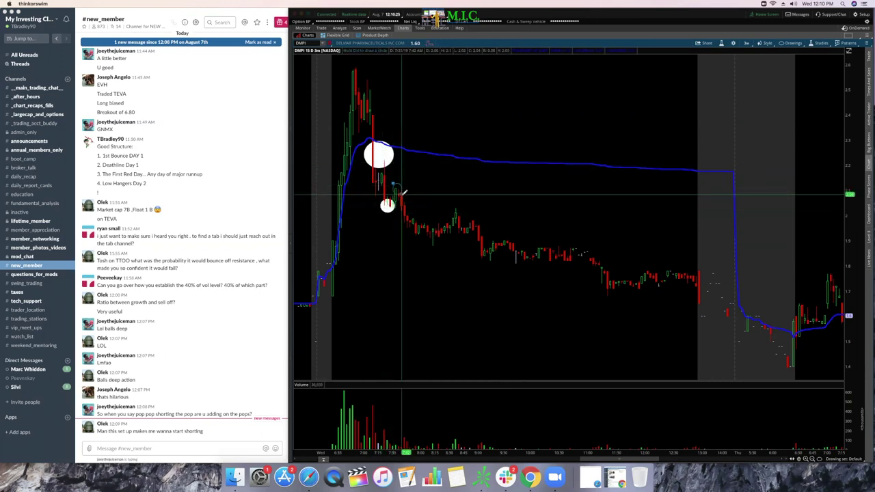
{"action": "left_click", "coordinate": [418, 235]}
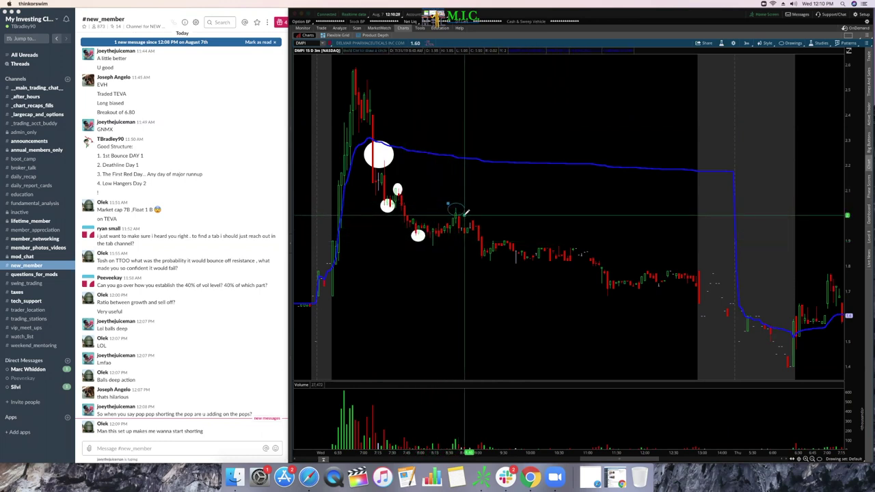
{"action": "left_click", "coordinate": [457, 209]}
{"action": "left_click", "coordinate": [503, 239]}
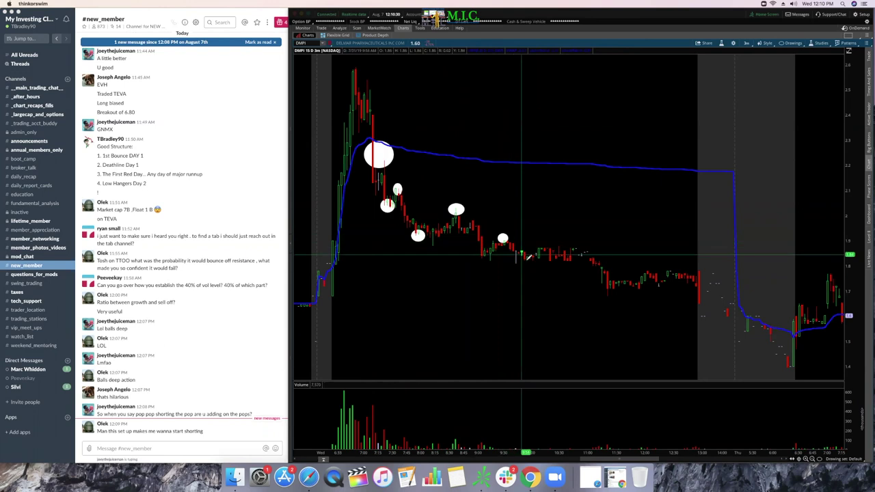
{"action": "left_click", "coordinate": [608, 293]}
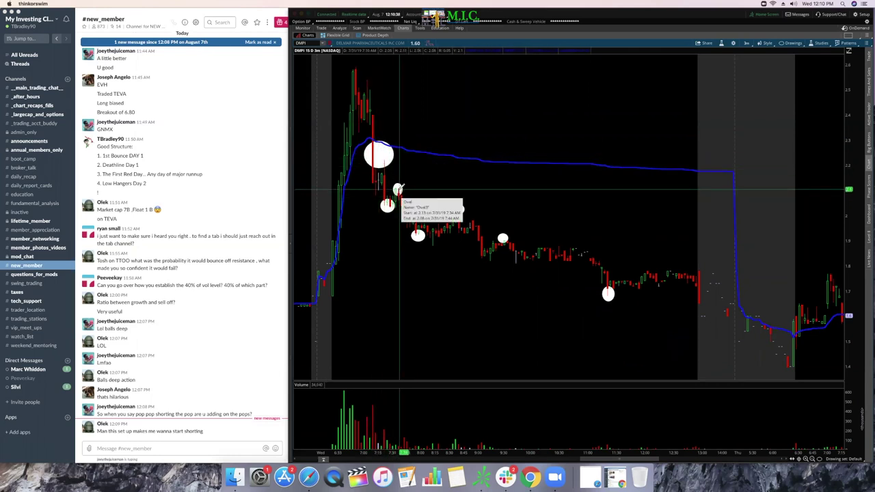
{"action": "left_click", "coordinate": [456, 209]}
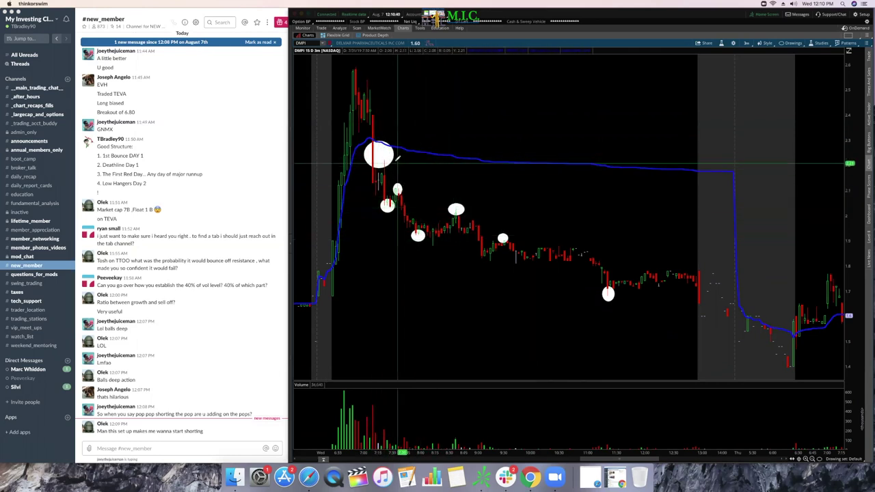
{"action": "left_click", "coordinate": [792, 43]}
Step: Place a ladder of green price-level lines from about 2.25 down to 1.78
{"action": "mouse_move", "coordinate": [785, 89]}
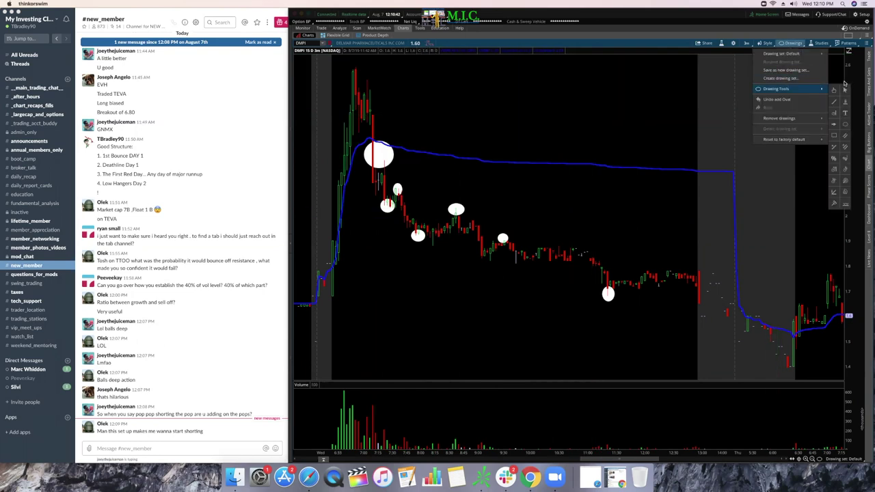
{"action": "left_click", "coordinate": [845, 102]}
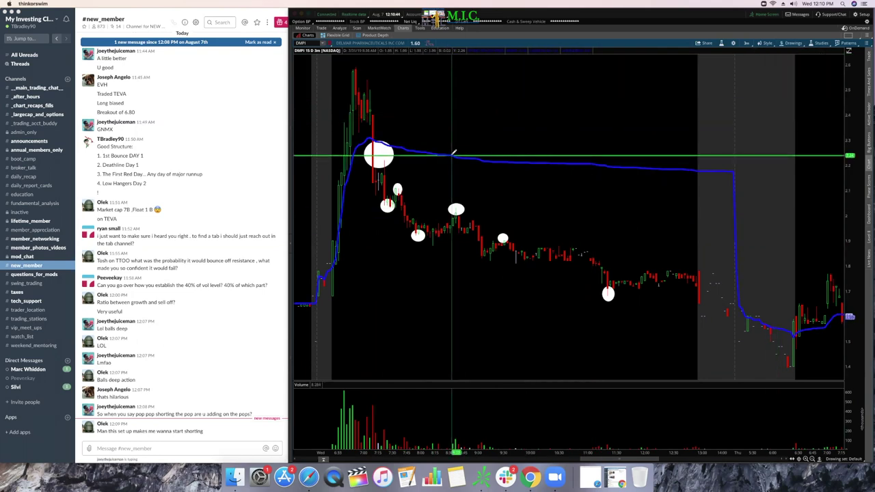
{"action": "left_click", "coordinate": [453, 156]}
{"action": "left_click", "coordinate": [451, 170]}
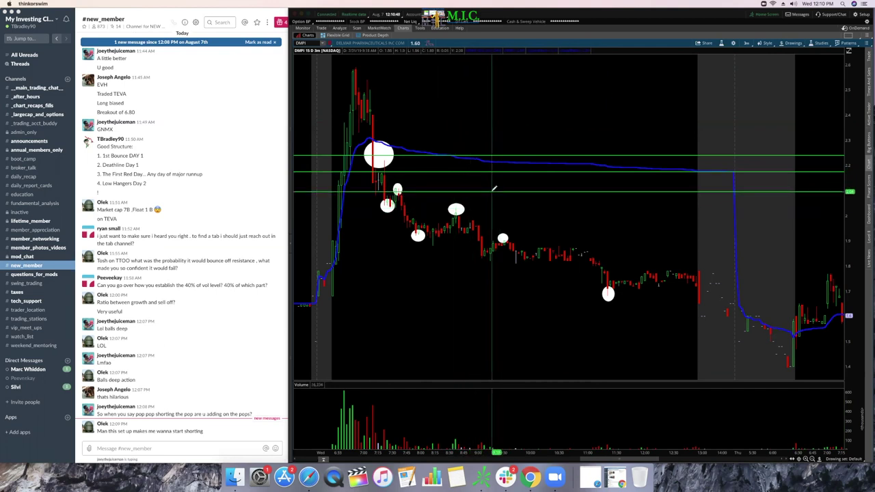
{"action": "left_click", "coordinate": [504, 191]}
{"action": "left_click", "coordinate": [568, 231]}
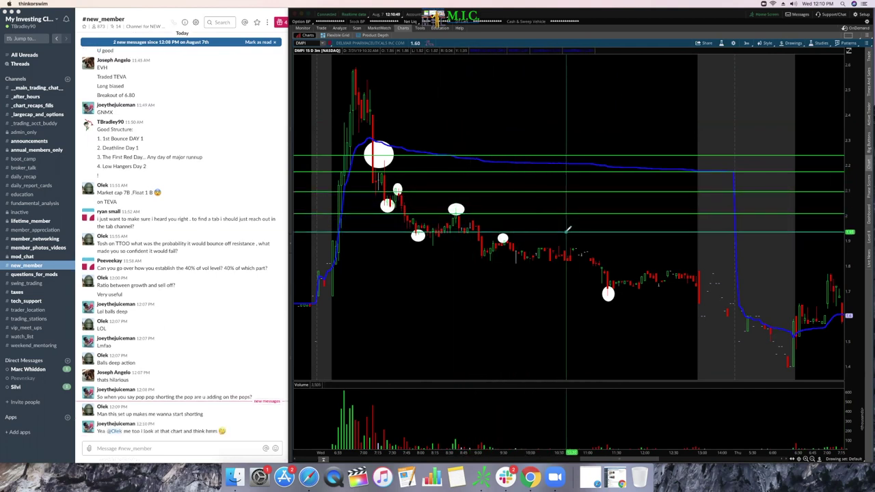
{"action": "left_click", "coordinate": [617, 250]}
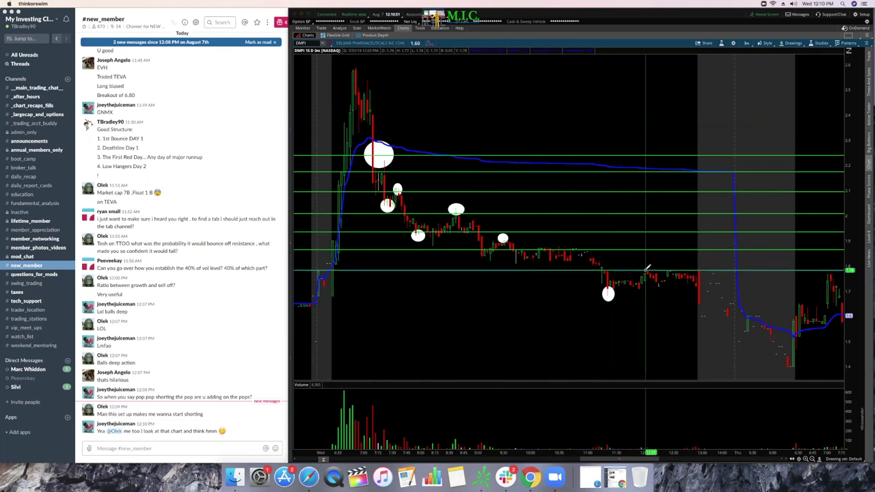
{"action": "left_click", "coordinate": [648, 270]}
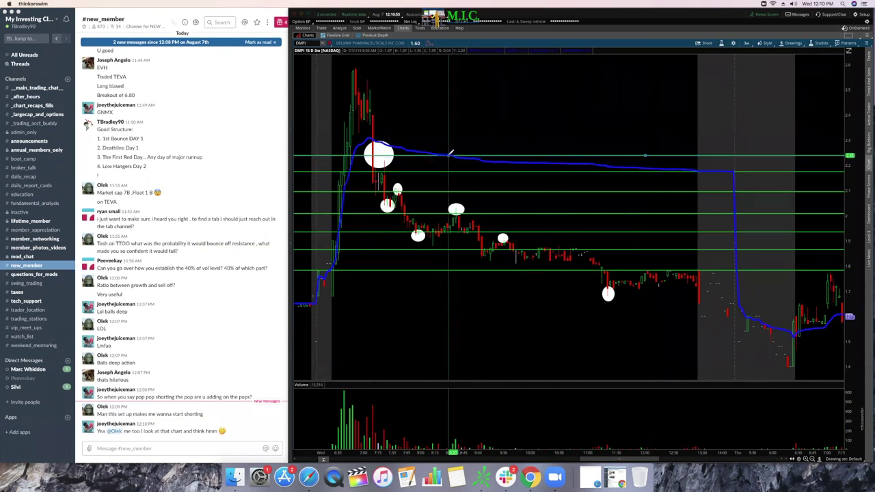
{"action": "left_click", "coordinate": [450, 155]}
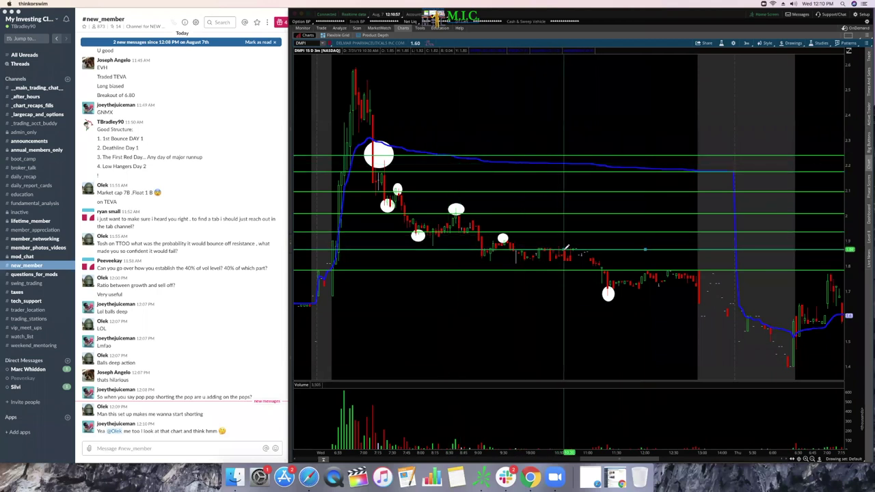
{"action": "left_click", "coordinate": [567, 250]}
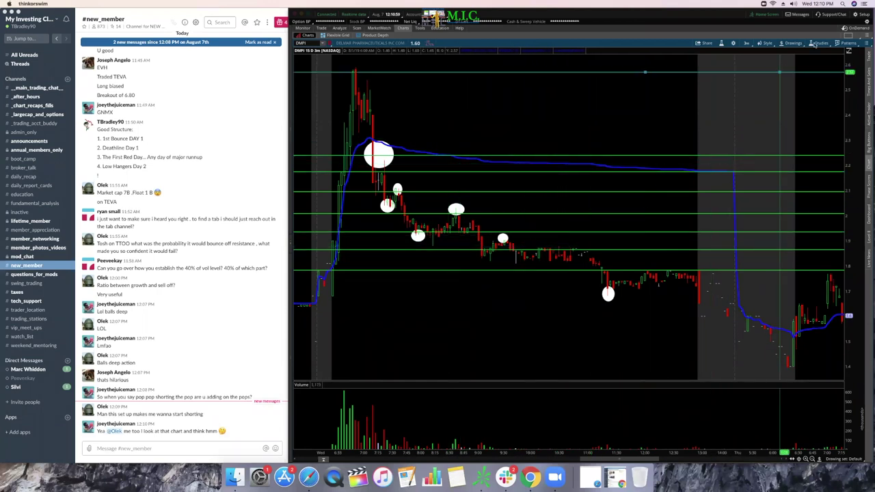
{"action": "left_click", "coordinate": [793, 44]}
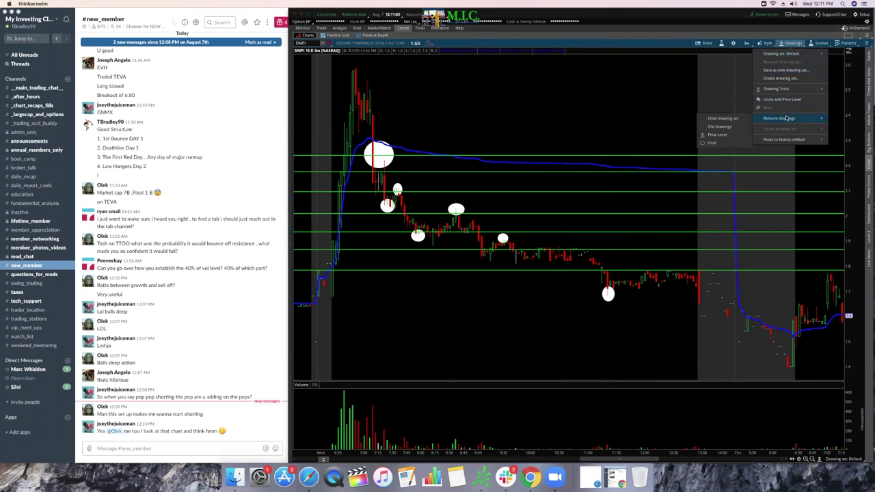
Step: Clear the whole drawing set, glance at Slack, and return to the chart
{"action": "left_click", "coordinate": [724, 118]}
{"action": "left_click", "coordinate": [600, 43]}
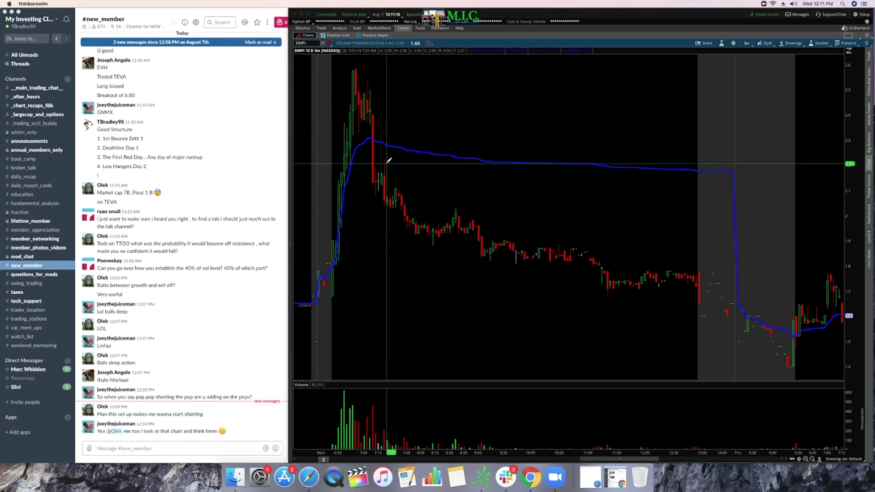
{"action": "left_click", "coordinate": [41, 450]}
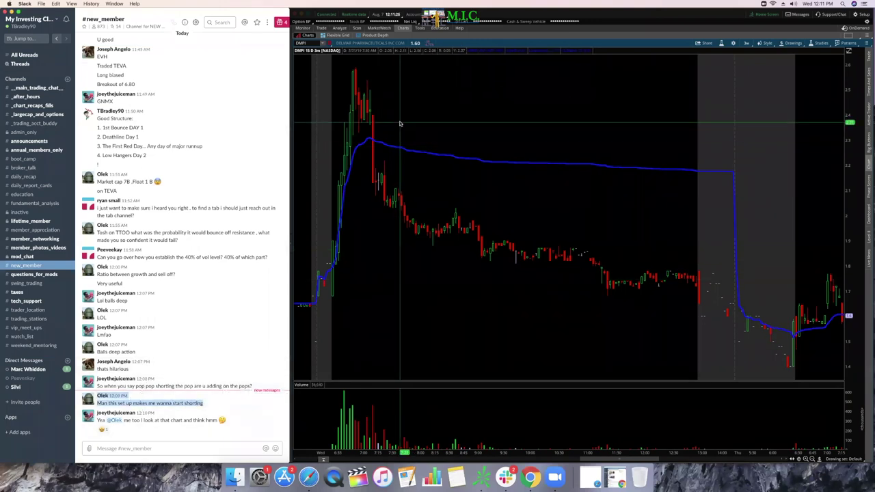
{"action": "left_click", "coordinate": [376, 138]}
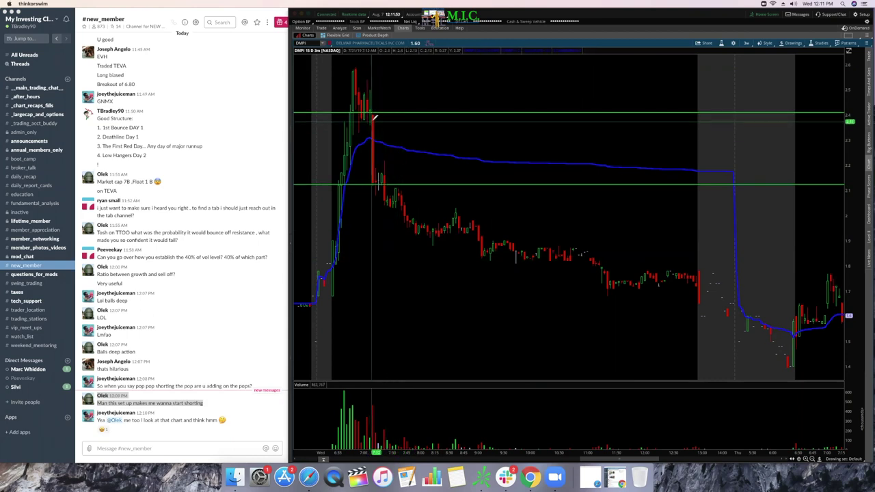
Step: Return the chart to the plain pointer tool from Drawing Tools
{"action": "left_click", "coordinate": [793, 43]}
{"action": "mouse_move", "coordinate": [791, 89]}
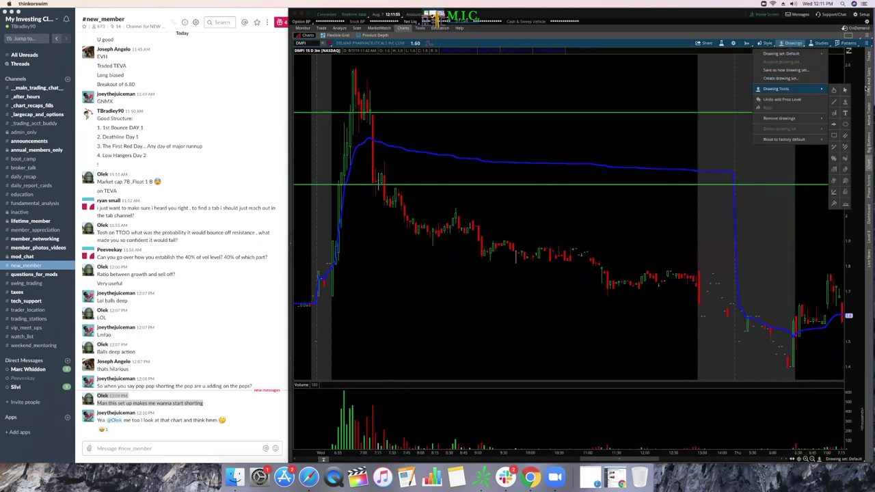
{"action": "left_click", "coordinate": [846, 90]}
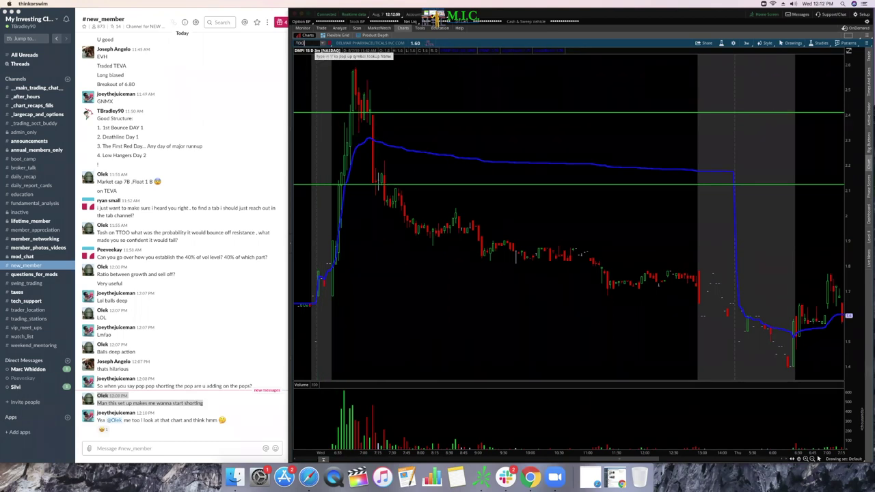
Step: Load EVH on the chart and zoom in on its latest session's bars
{"action": "type", "text": "E"}
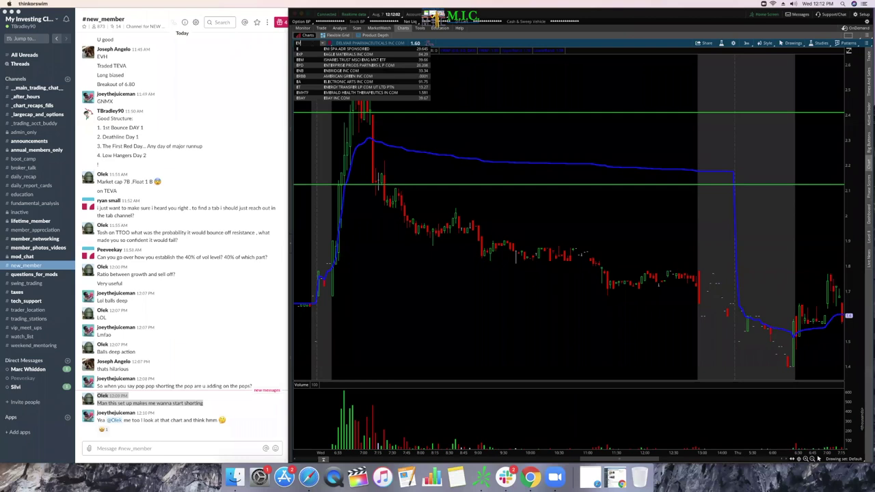
{"action": "type", "text": "VH"}
{"action": "key", "text": "Return"}
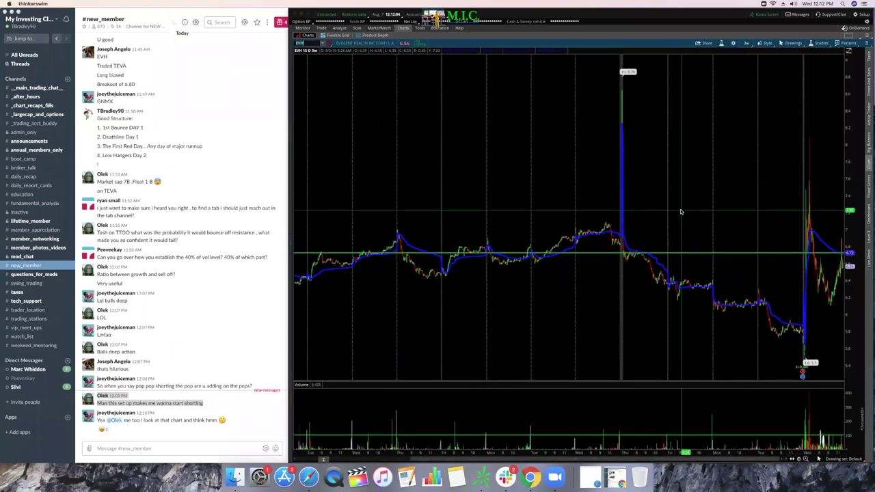
{"action": "scroll", "coordinate": [782, 225], "scroll_direction": "up", "scroll_amount": 5}
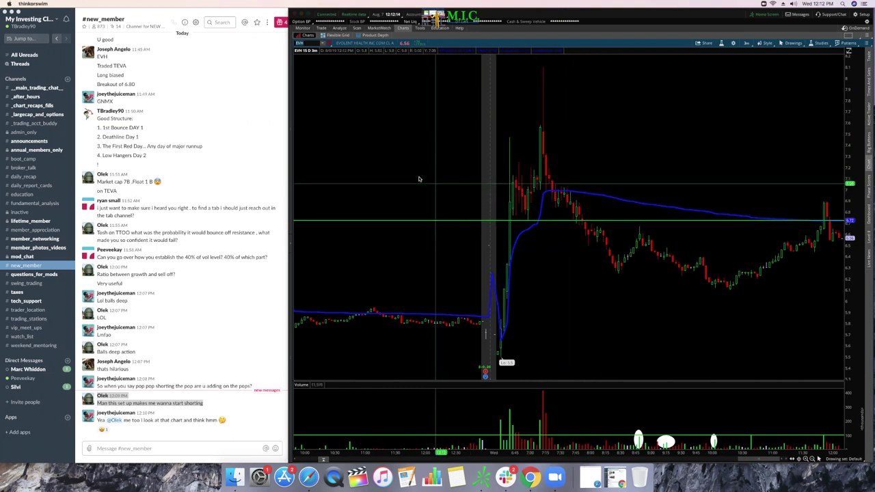
{"action": "scroll", "coordinate": [657, 227], "scroll_direction": "up", "scroll_amount": 2}
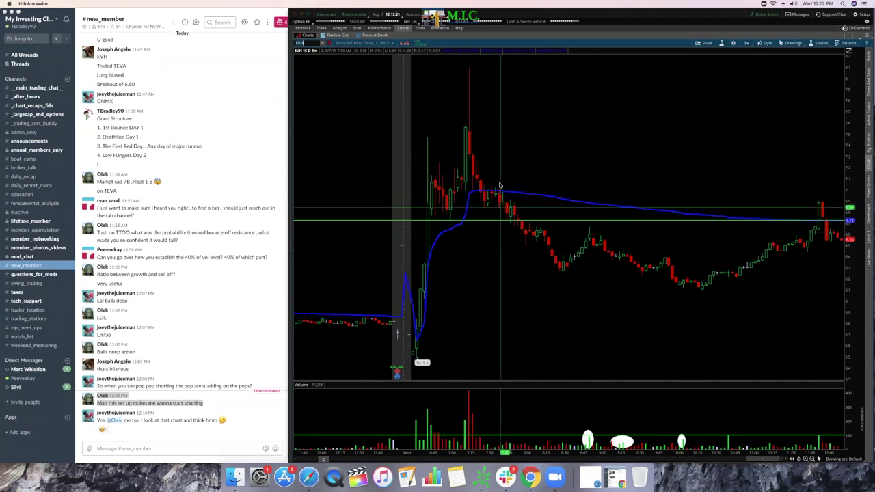
Step: Draw white ovals around the EVH peak candles and the two later bounces
{"action": "left_click", "coordinate": [792, 43]}
{"action": "mouse_move", "coordinate": [784, 89]}
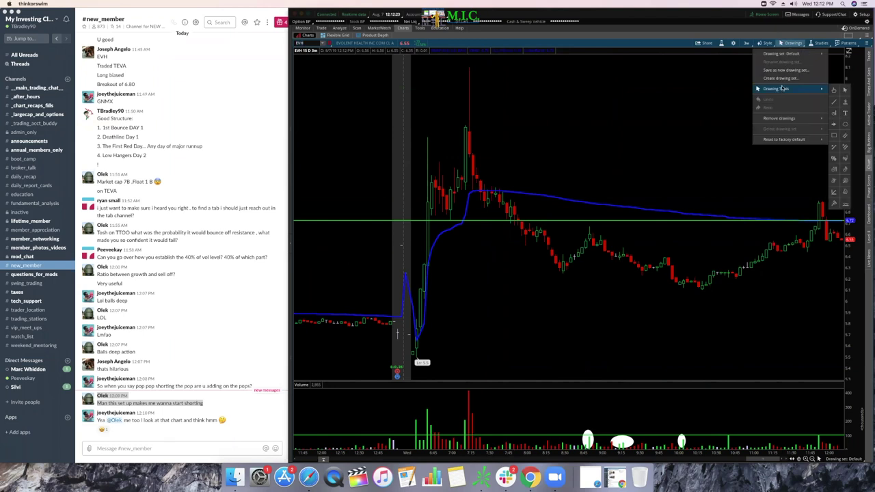
{"action": "left_click", "coordinate": [845, 123]}
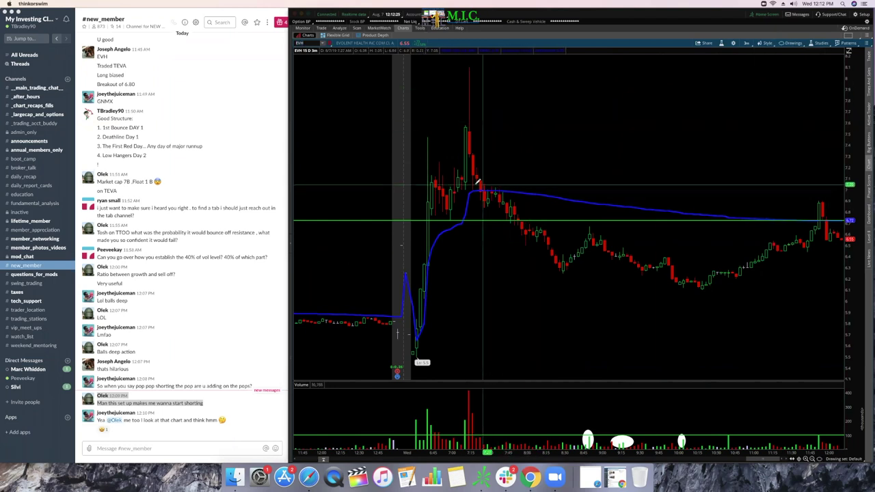
{"action": "left_click", "coordinate": [503, 205]}
{"action": "left_click", "coordinate": [505, 200]}
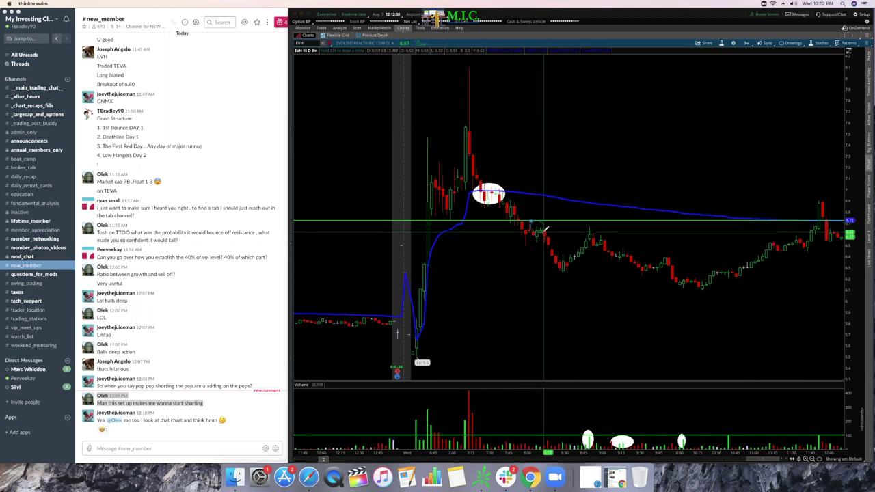
{"action": "left_click", "coordinate": [537, 225]}
{"action": "left_click", "coordinate": [586, 220]}
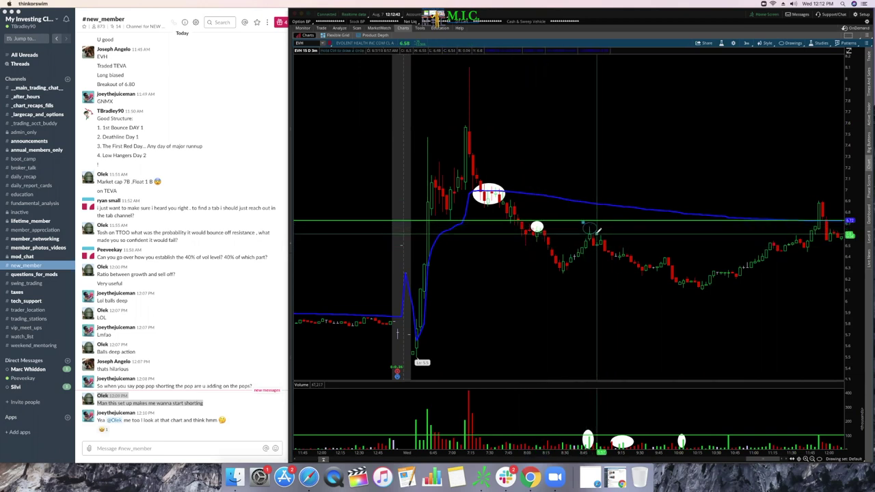
{"action": "left_click", "coordinate": [598, 230]}
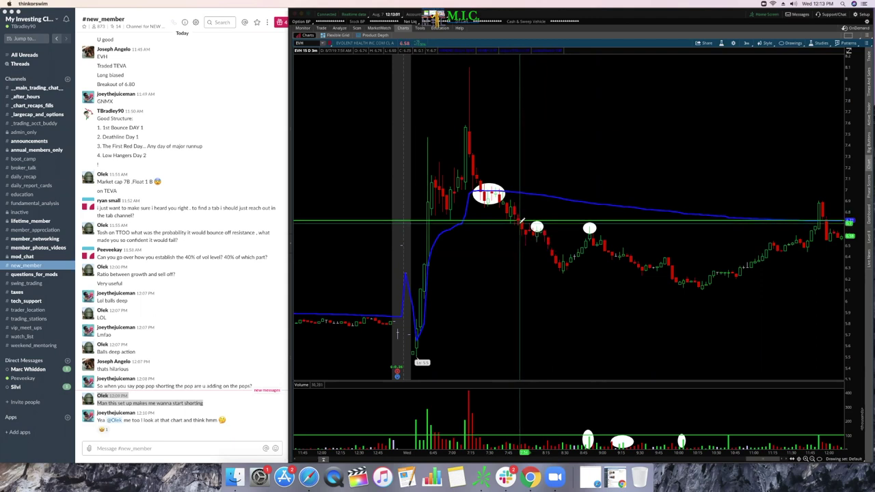
{"action": "left_click", "coordinate": [786, 45]}
{"action": "mouse_move", "coordinate": [794, 90]}
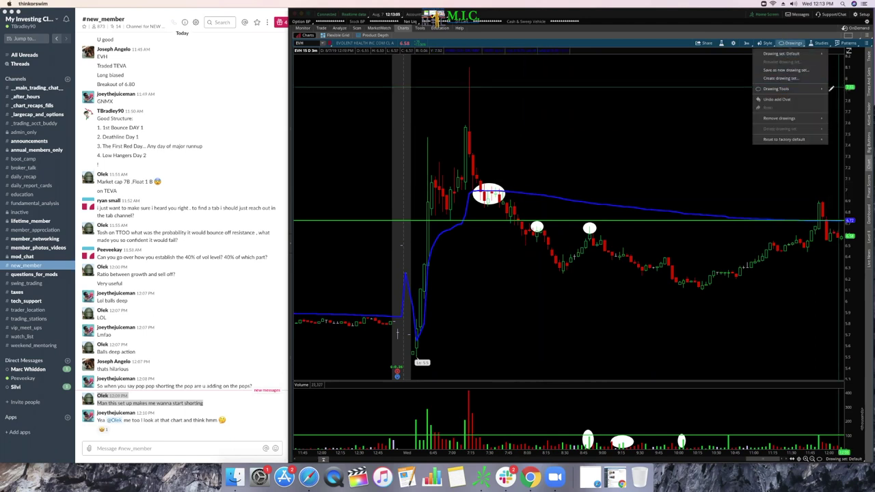
Step: With the selection tool, drag the large oval right to sit above the blue line
{"action": "left_click", "coordinate": [845, 90]}
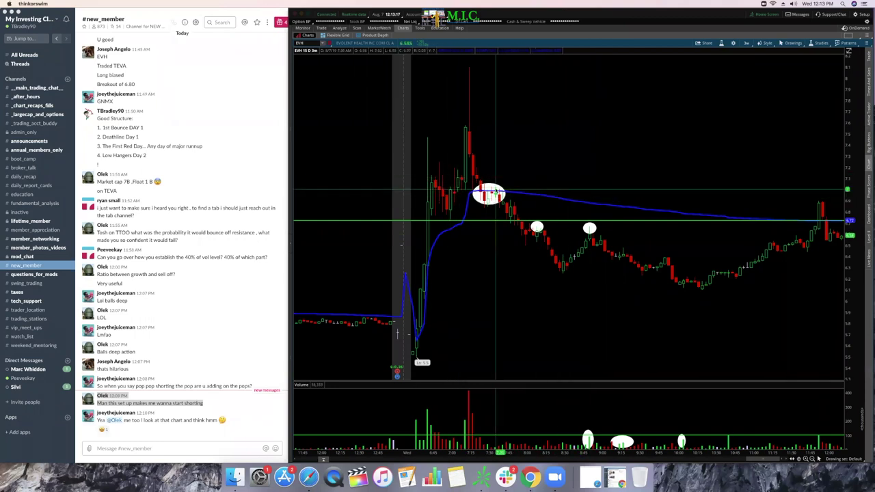
{"action": "mouse_move", "coordinate": [493, 188]}
{"action": "left_mouse_down"}
{"action": "mouse_move", "coordinate": [579, 196]}
{"action": "mouse_move", "coordinate": [575, 179]}
{"action": "left_mouse_up"}
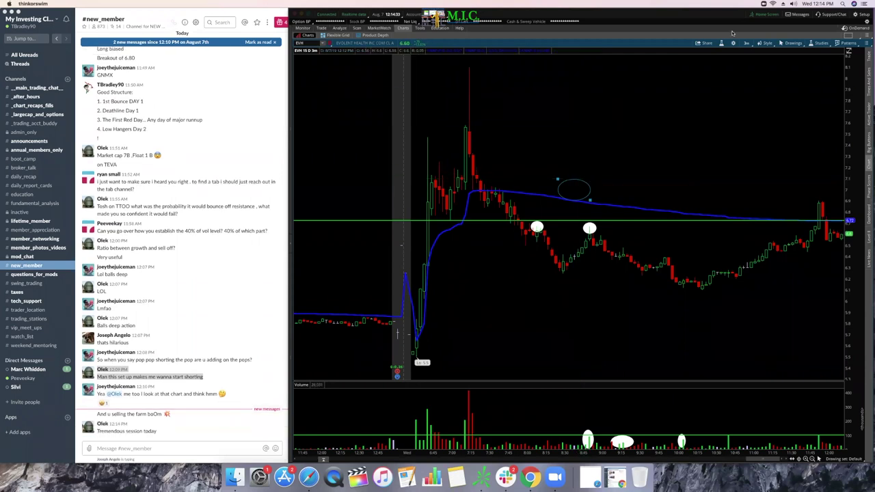
Step: Return to pointer mode and load TTOO on the chart
{"action": "left_click", "coordinate": [792, 42]}
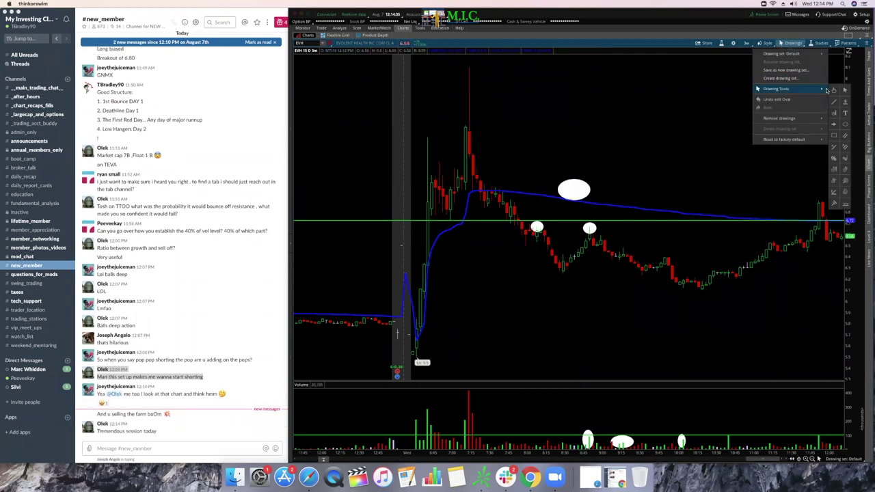
{"action": "left_click", "coordinate": [845, 90]}
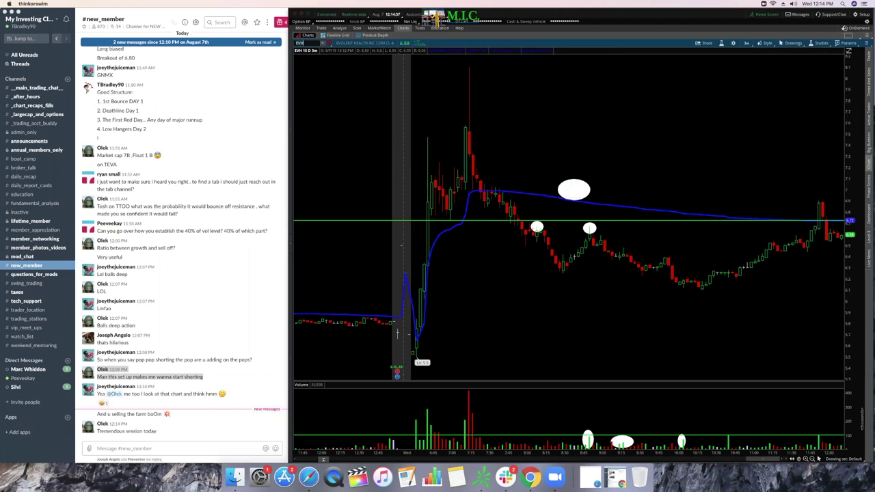
{"action": "left_click", "coordinate": [301, 44]}
{"action": "type", "text": "TTOO"}
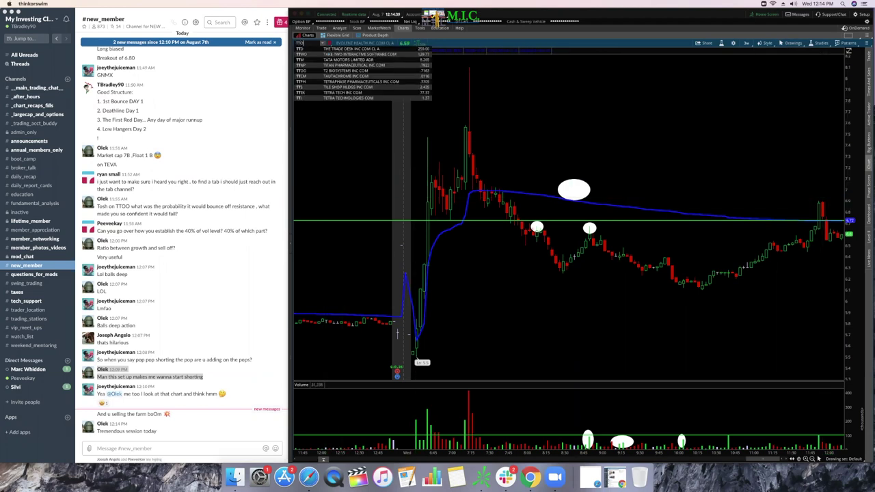
{"action": "key", "text": "Return"}
Step: Zoom in closely on the spike at the start of Tuesday's session
{"action": "scroll", "coordinate": [793, 189], "scroll_direction": "up", "scroll_amount": 3}
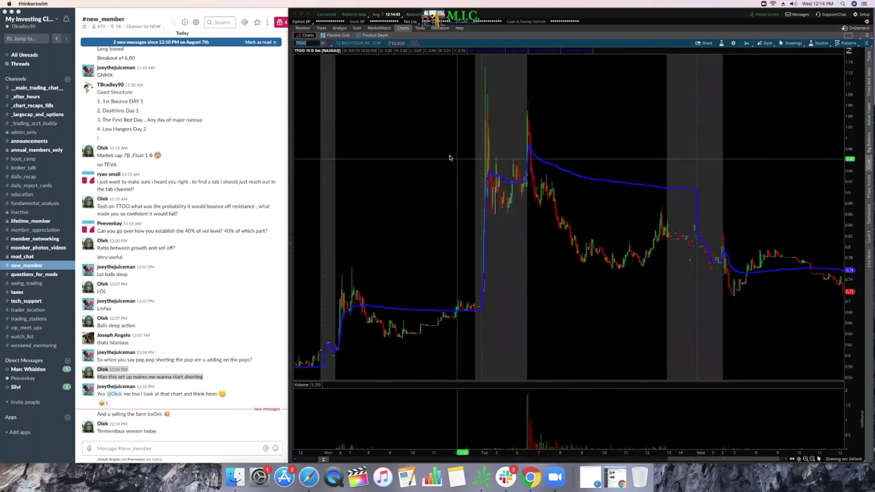
{"action": "left_click_drag", "start_coordinate": [433, 158], "coordinate": [697, 154]}
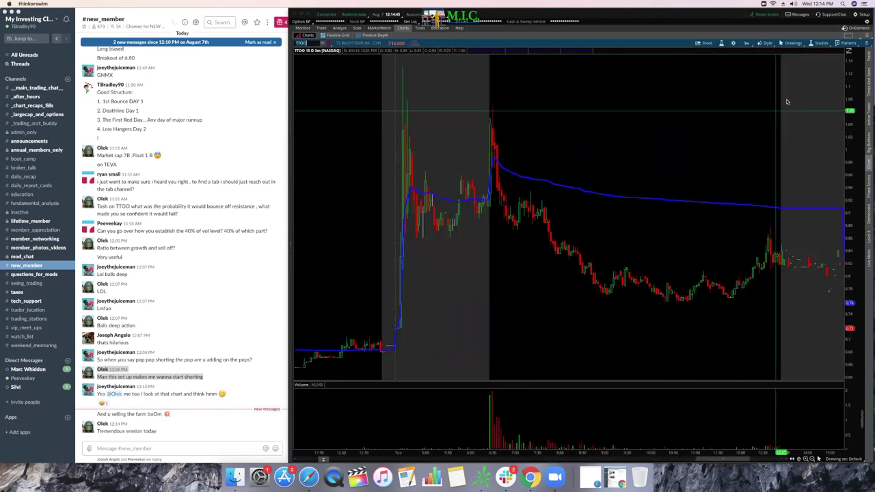
{"action": "left_click", "coordinate": [794, 43]}
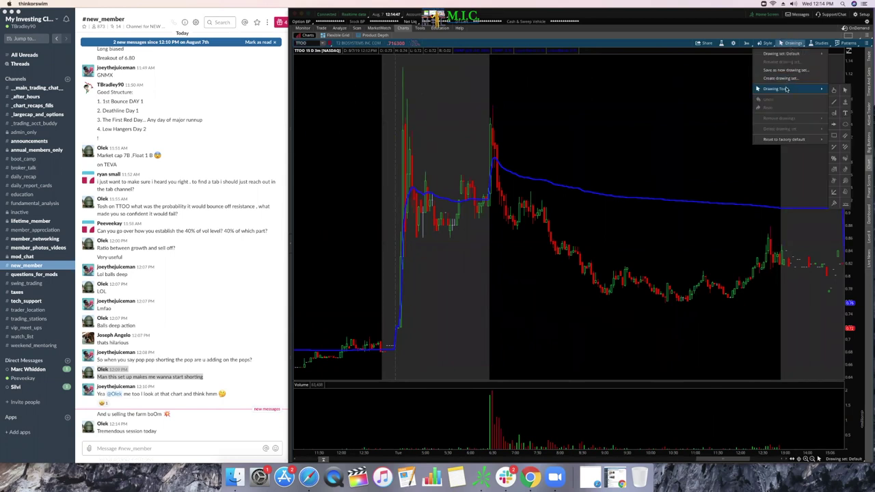
{"action": "left_click", "coordinate": [844, 100]}
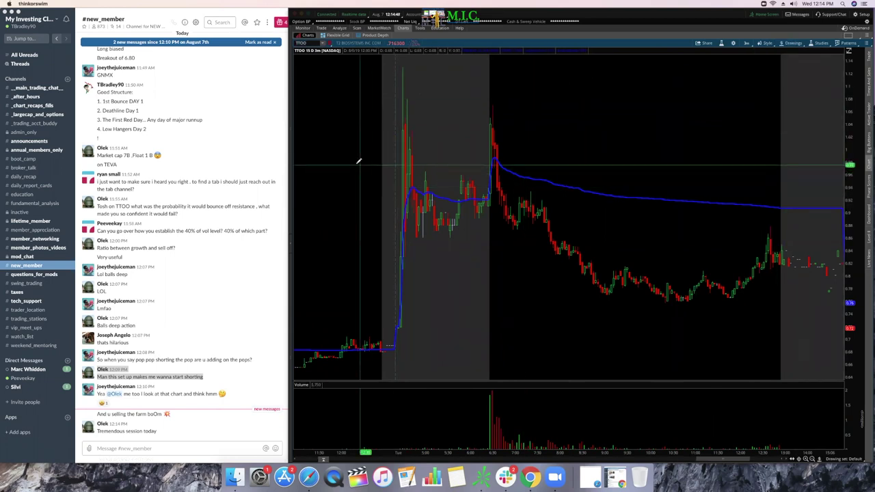
{"action": "left_click_drag", "start_coordinate": [356, 164], "coordinate": [489, 166]}
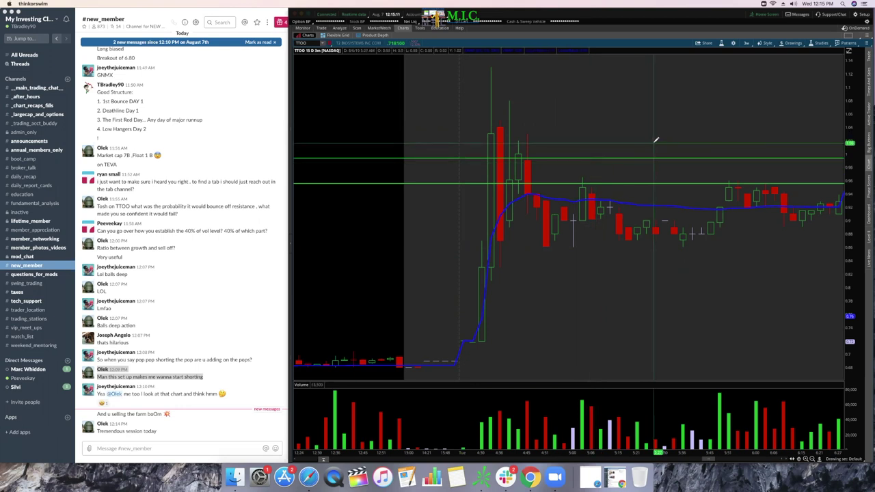
Step: Place price-level lines on the TTOO chart at 1.13 and 1.08
{"action": "left_click", "coordinate": [787, 44]}
{"action": "mouse_move", "coordinate": [794, 94]}
{"action": "left_click", "coordinate": [839, 91]}
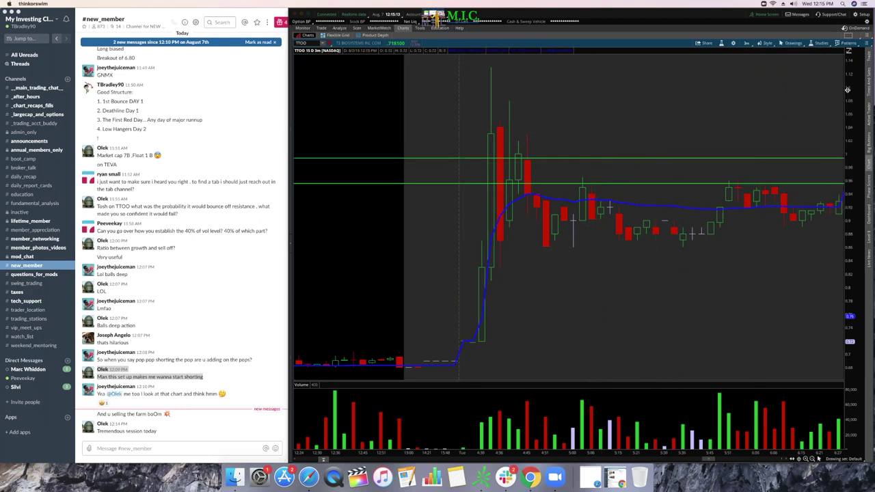
{"action": "left_click", "coordinate": [599, 153]}
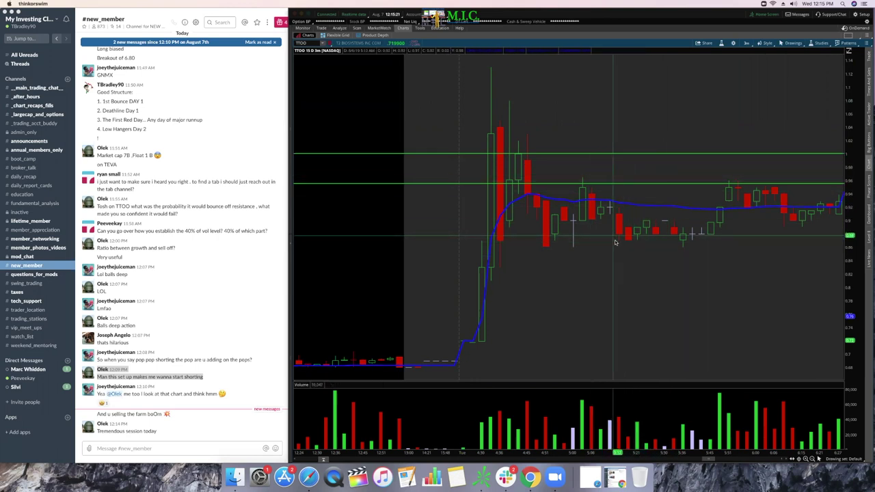
{"action": "left_click", "coordinate": [792, 43]}
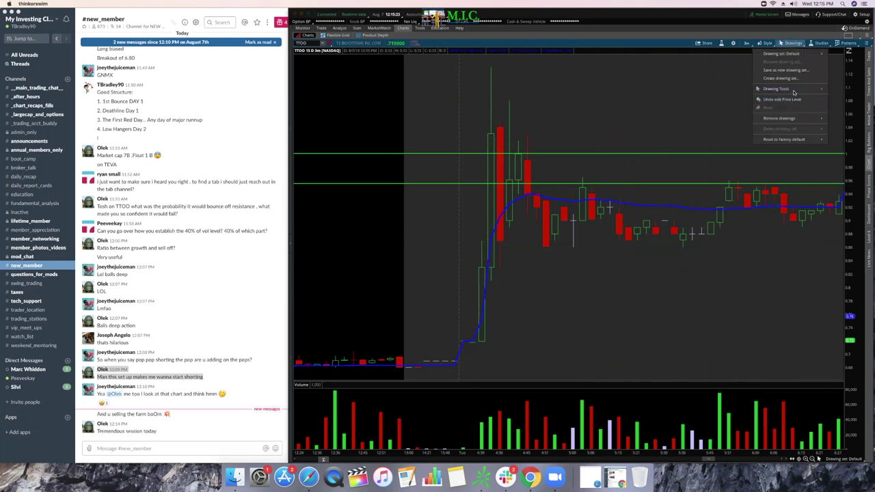
{"action": "mouse_move", "coordinate": [794, 89]}
{"action": "left_click", "coordinate": [846, 102]}
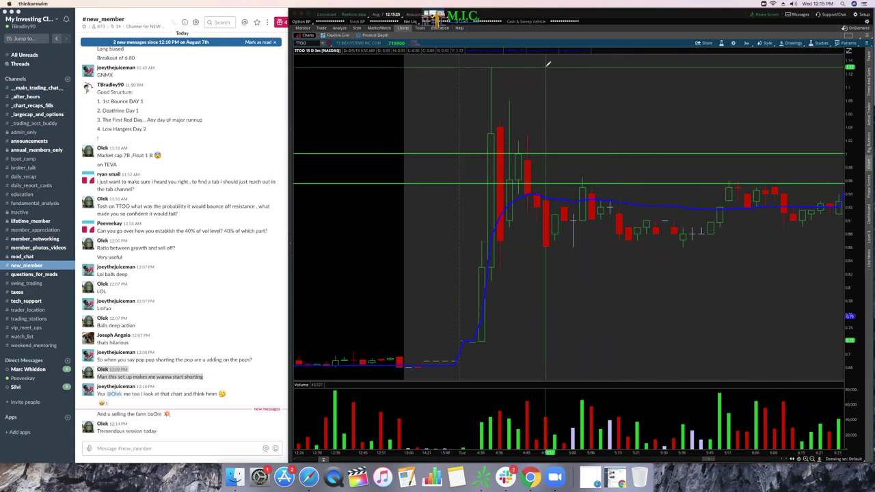
{"action": "left_click", "coordinate": [553, 100]}
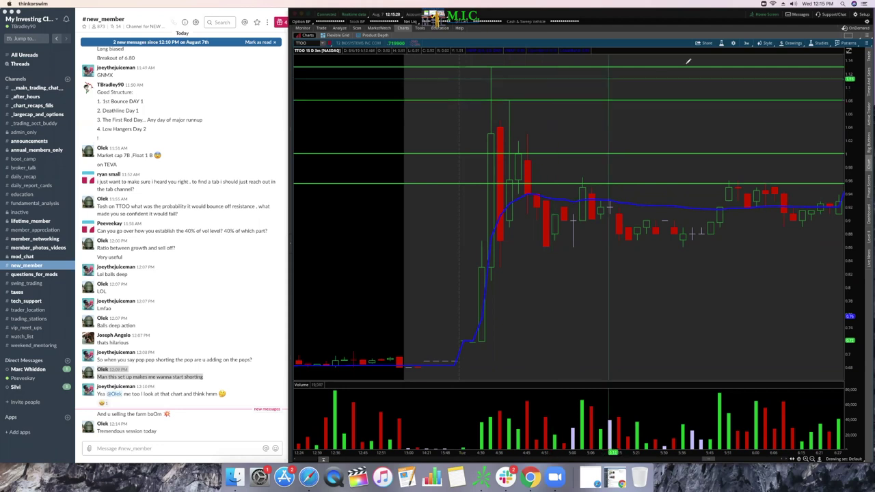
{"action": "left_click", "coordinate": [790, 43]}
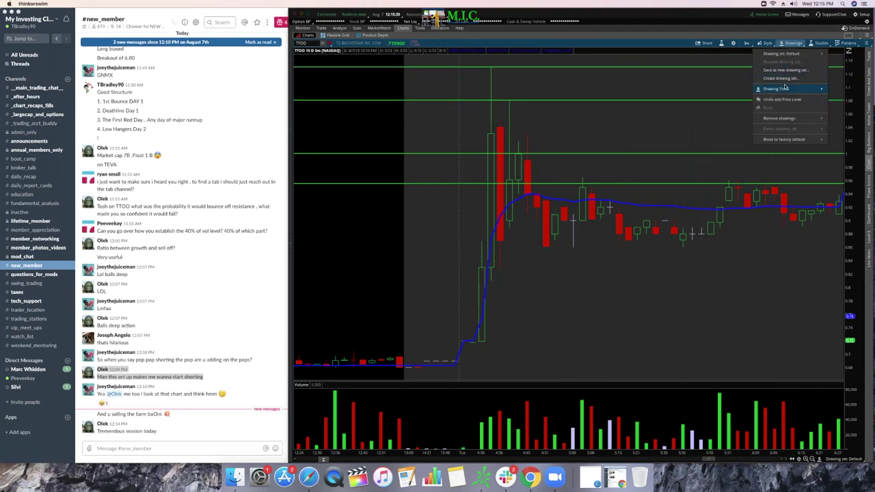
{"action": "left_click", "coordinate": [846, 102]}
Step: Set the line width of both the 1.13 and 1.08 levels to 5
{"action": "double_click", "coordinate": [718, 66]}
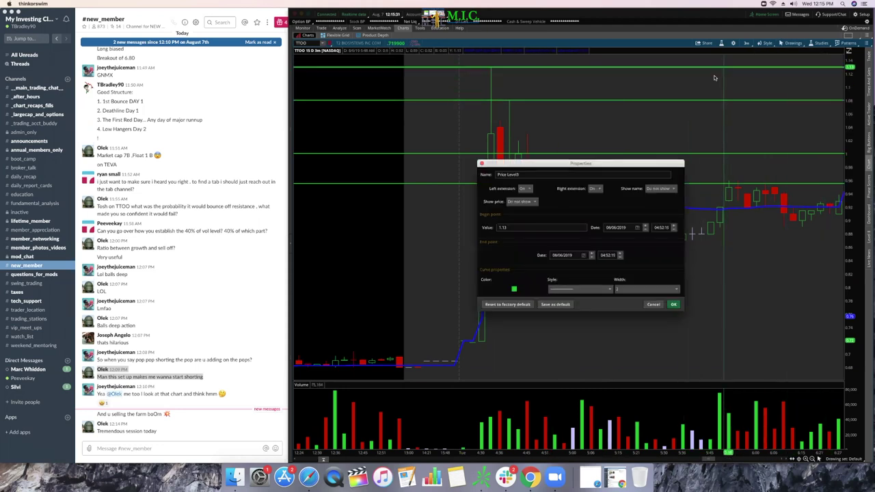
{"action": "left_click", "coordinate": [634, 291]}
{"action": "left_click", "coordinate": [632, 333]}
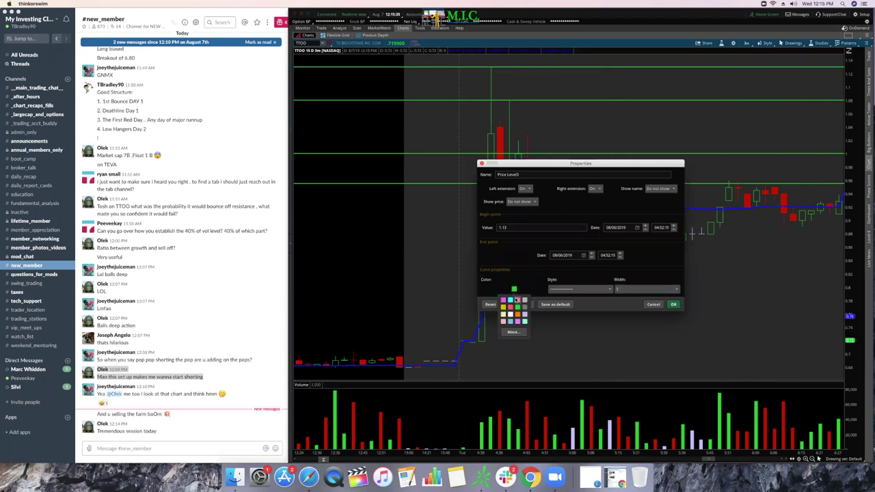
{"action": "left_click", "coordinate": [674, 304]}
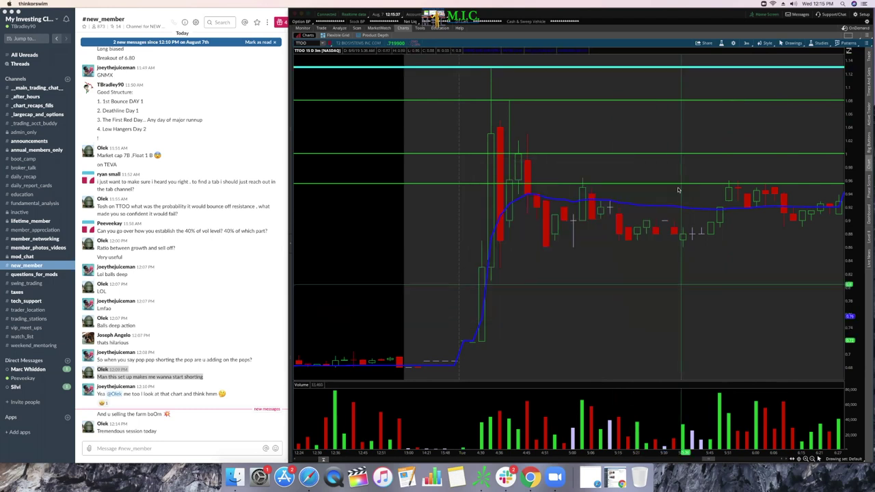
{"action": "double_click", "coordinate": [667, 100]}
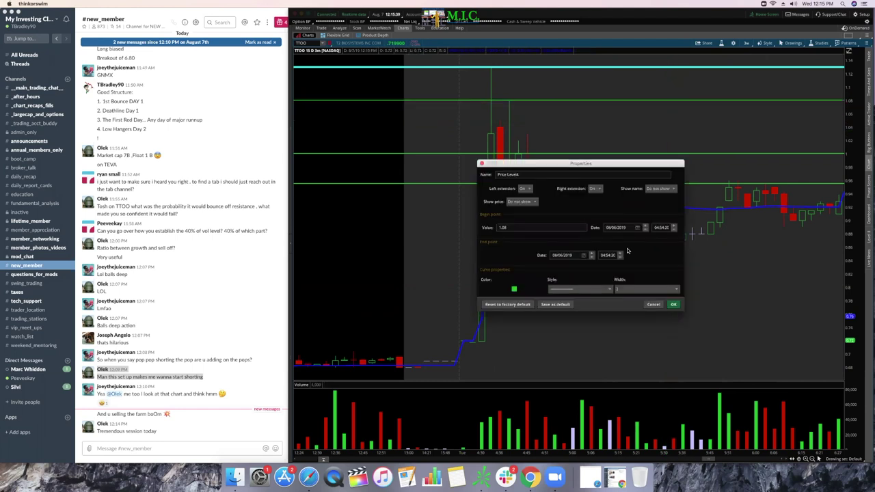
{"action": "left_click", "coordinate": [630, 292]}
{"action": "left_click", "coordinate": [628, 332]}
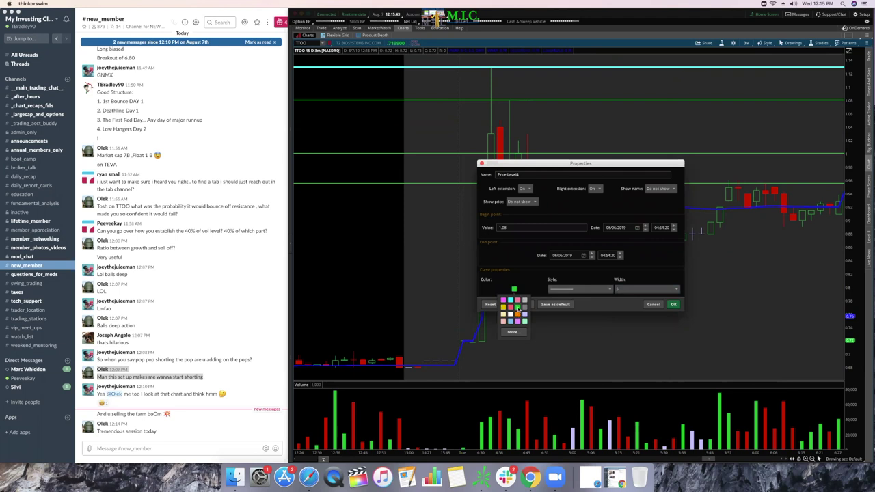
{"action": "left_click", "coordinate": [673, 305]}
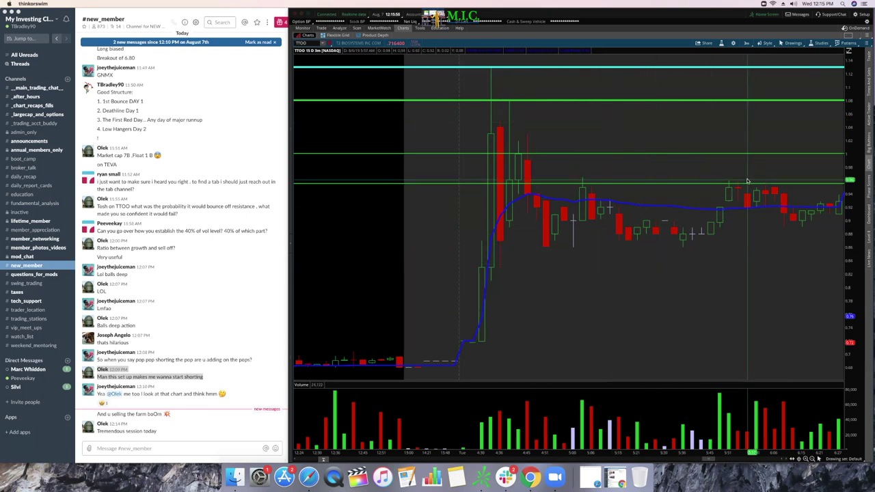
{"action": "left_click", "coordinate": [793, 43]}
Step: Draw two white ovals on the right side of the TTOO chart
{"action": "mouse_move", "coordinate": [794, 88]}
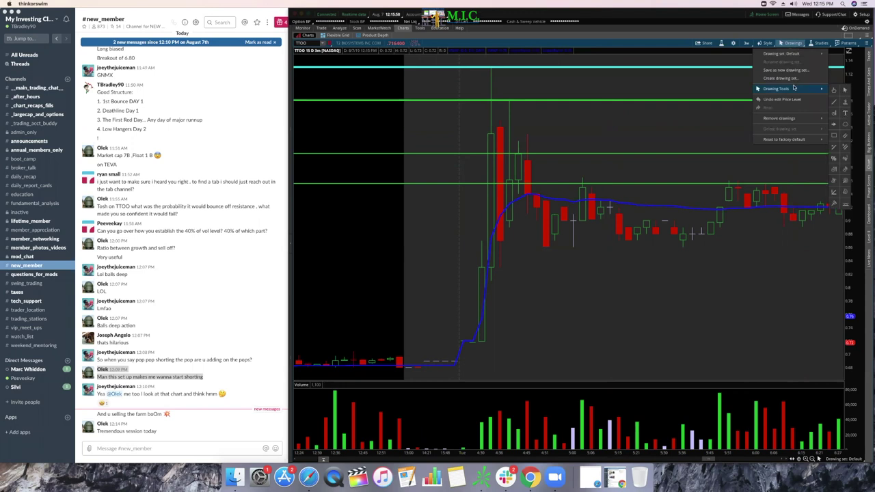
{"action": "left_click", "coordinate": [846, 102]}
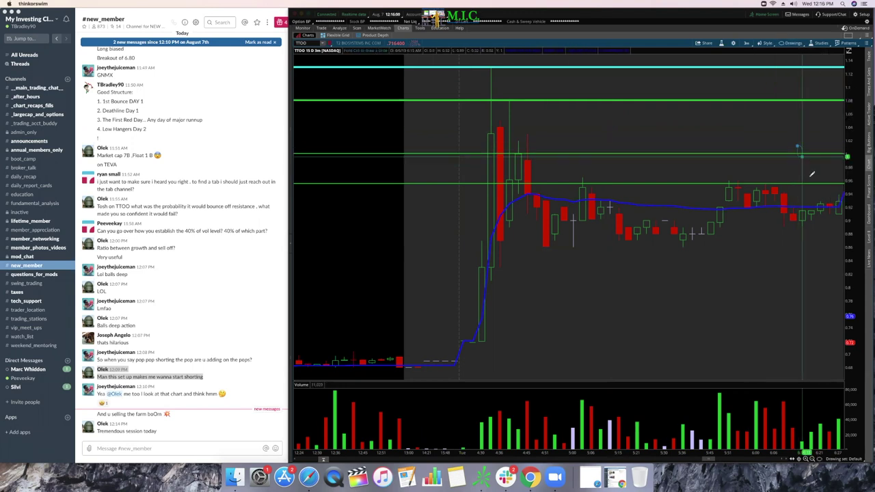
{"action": "left_click", "coordinate": [797, 145]}
{"action": "left_click", "coordinate": [821, 194]}
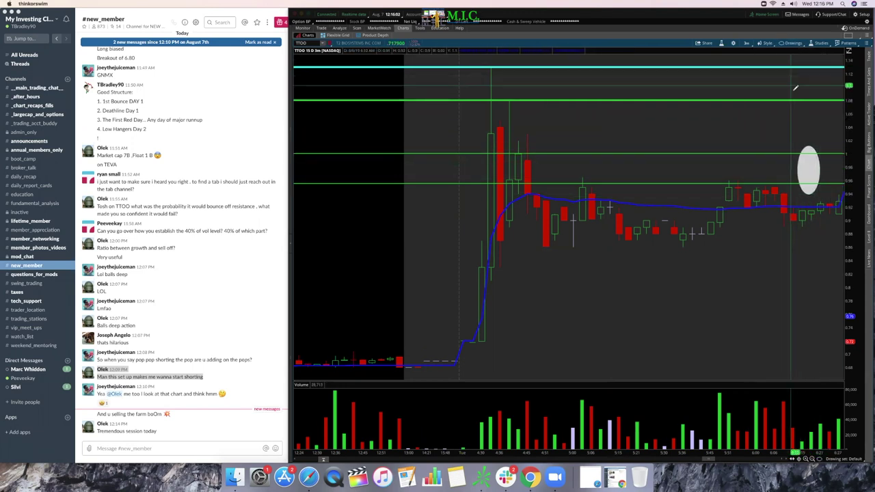
{"action": "left_click", "coordinate": [790, 59]}
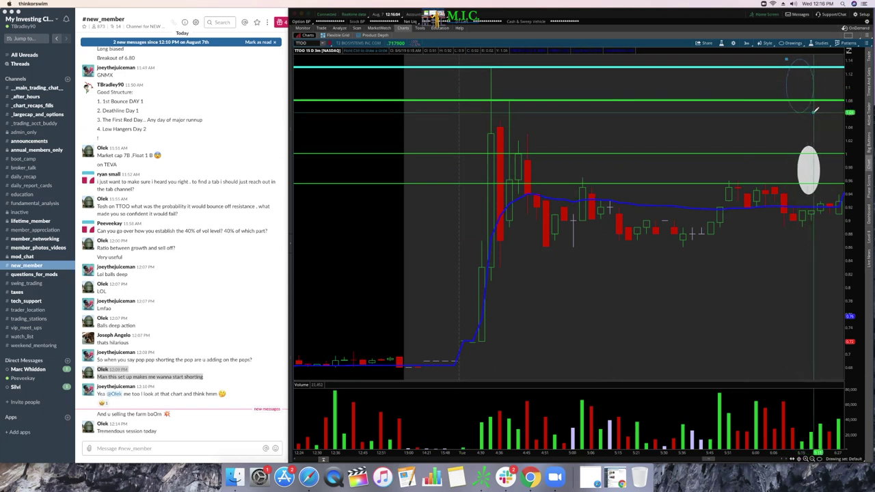
{"action": "left_click", "coordinate": [815, 112]}
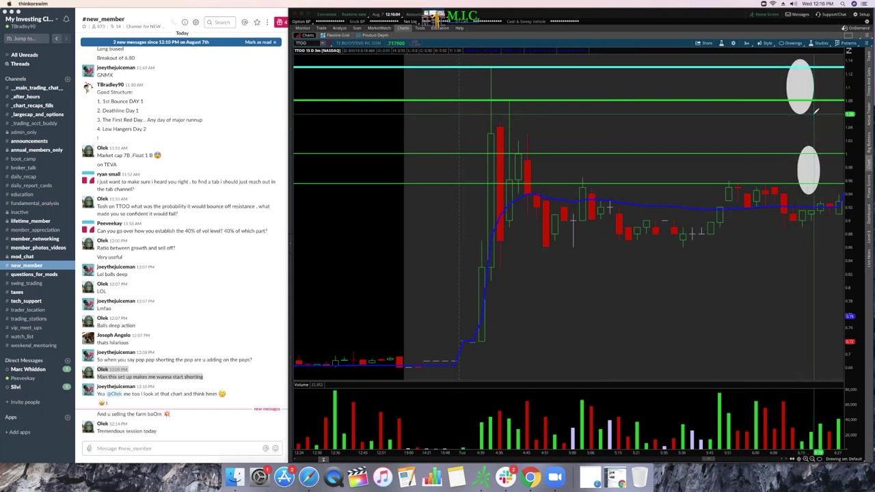
{"action": "left_click", "coordinate": [791, 43]}
{"action": "mouse_move", "coordinate": [795, 89]}
{"action": "left_click", "coordinate": [846, 90]}
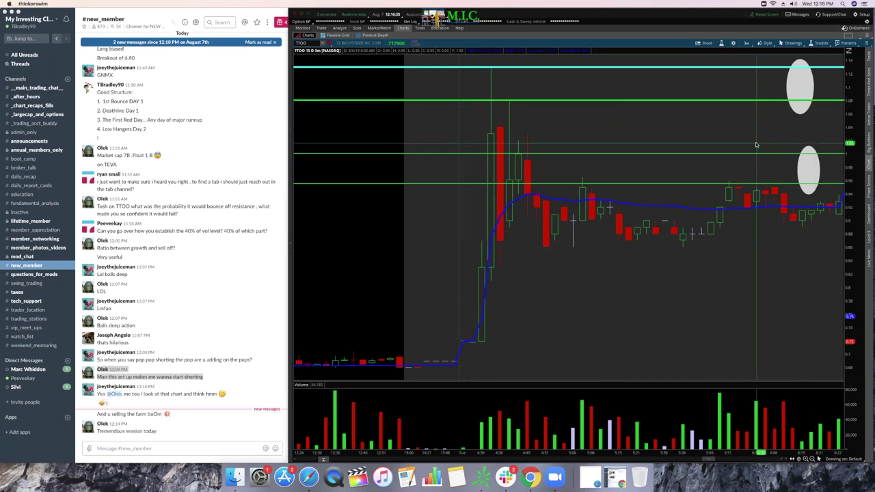
Step: Move one oval onto the breakout candles and the other up by the 1.08–1.13 levels
{"action": "scroll", "coordinate": [762, 137], "scroll_direction": "left", "scroll_amount": 3}
{"action": "scroll", "coordinate": [766, 134], "scroll_direction": "right", "scroll_amount": 5}
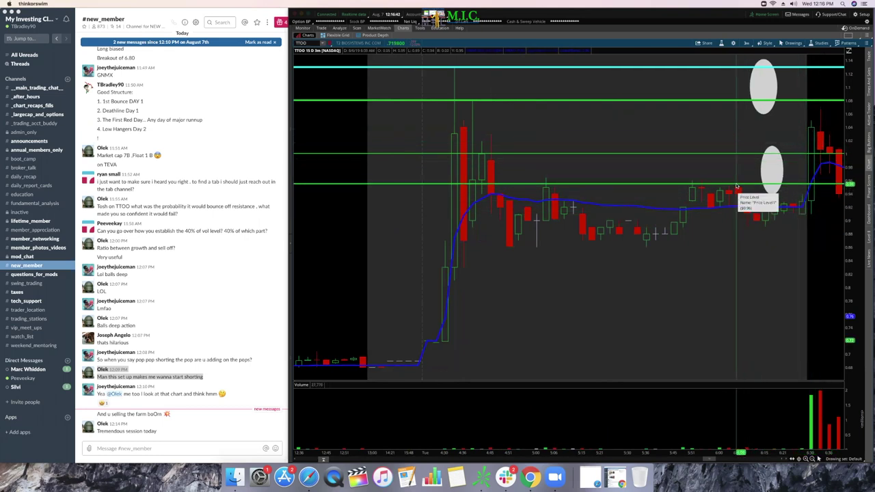
{"action": "scroll", "coordinate": [787, 190], "scroll_direction": "right", "scroll_amount": 2}
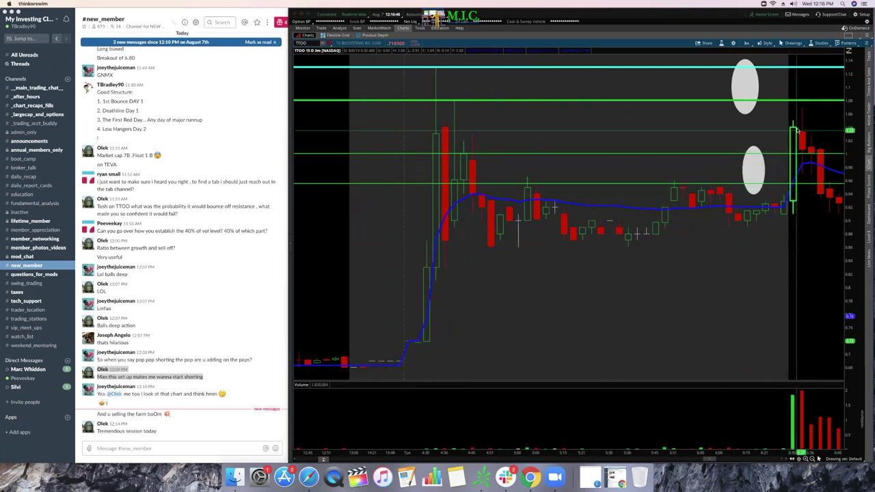
{"action": "left_click", "coordinate": [753, 84]}
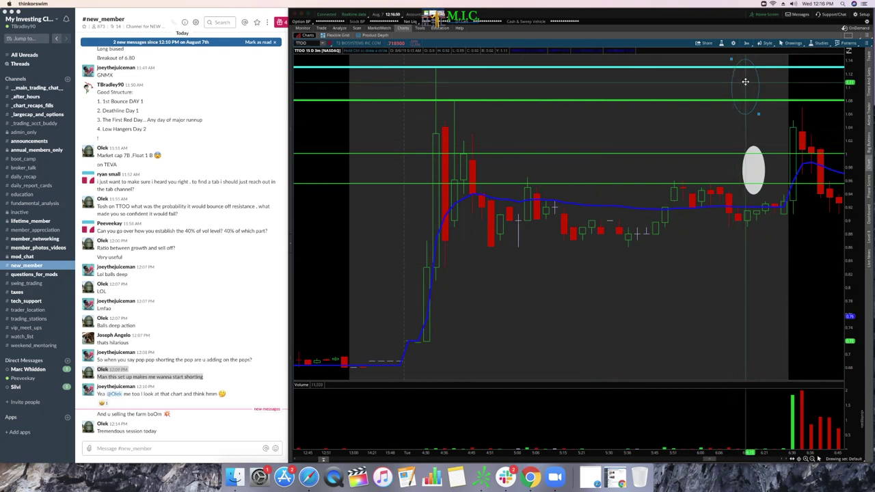
{"action": "left_click_drag", "start_coordinate": [743, 82], "coordinate": [456, 256]}
{"action": "left_click", "coordinate": [779, 203]}
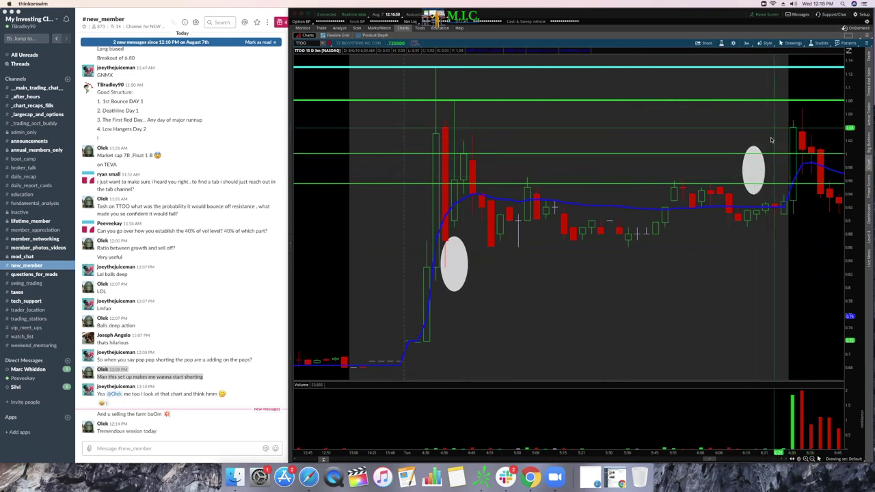
{"action": "left_click_drag", "start_coordinate": [778, 141], "coordinate": [798, 86]}
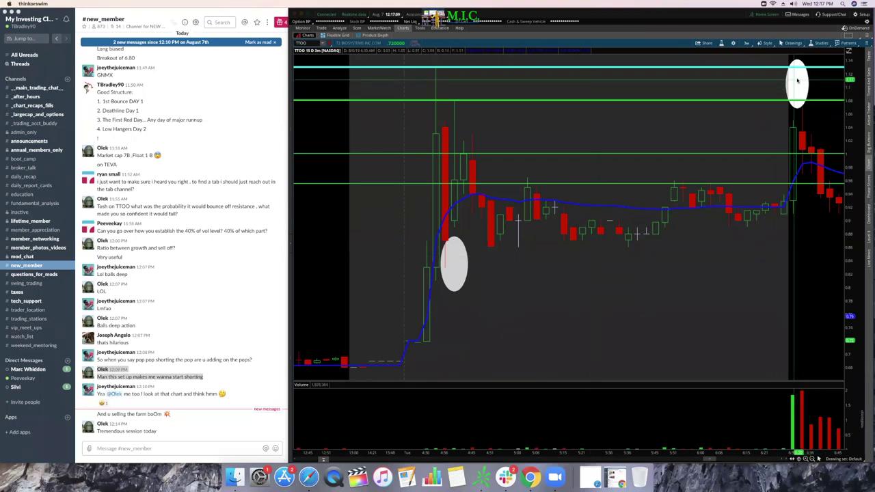
{"action": "left_click", "coordinate": [799, 86]}
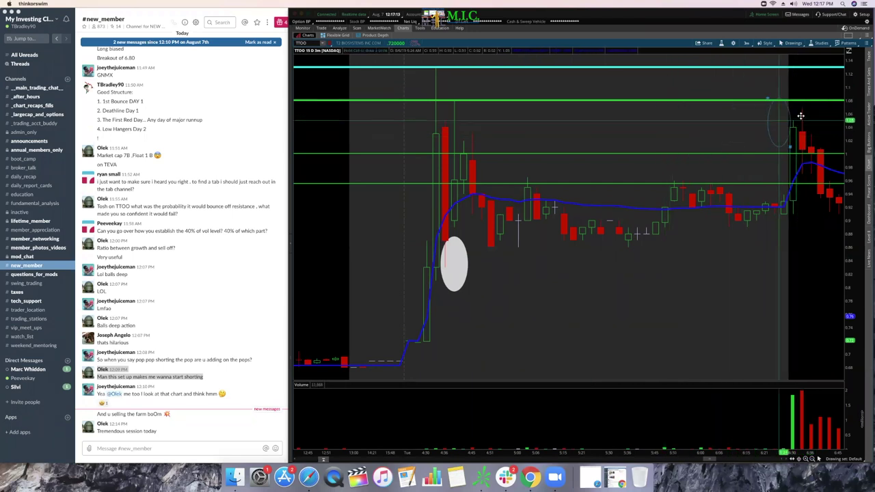
{"action": "mouse_move", "coordinate": [807, 86]}
{"action": "left_mouse_down"}
{"action": "mouse_move", "coordinate": [677, 103]}
{"action": "mouse_move", "coordinate": [684, 115]}
{"action": "left_mouse_up"}
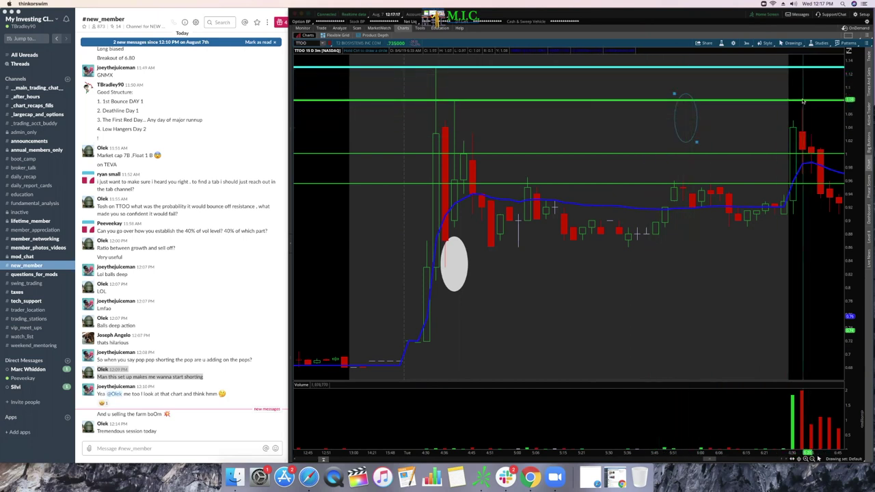
{"action": "left_click_drag", "start_coordinate": [691, 119], "coordinate": [807, 86]}
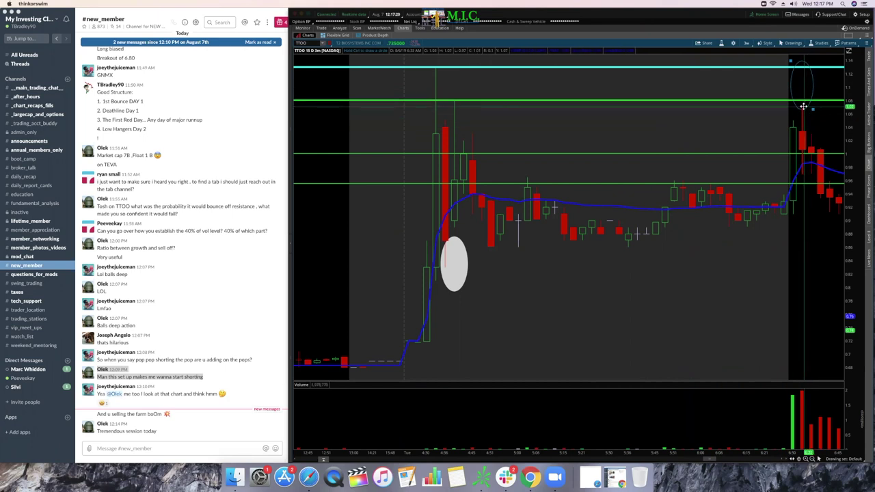
Step: Delete the upper oval and the oval by the left spike from the TTOO chart
{"action": "scroll", "coordinate": [794, 103], "scroll_direction": "left", "scroll_amount": 3}
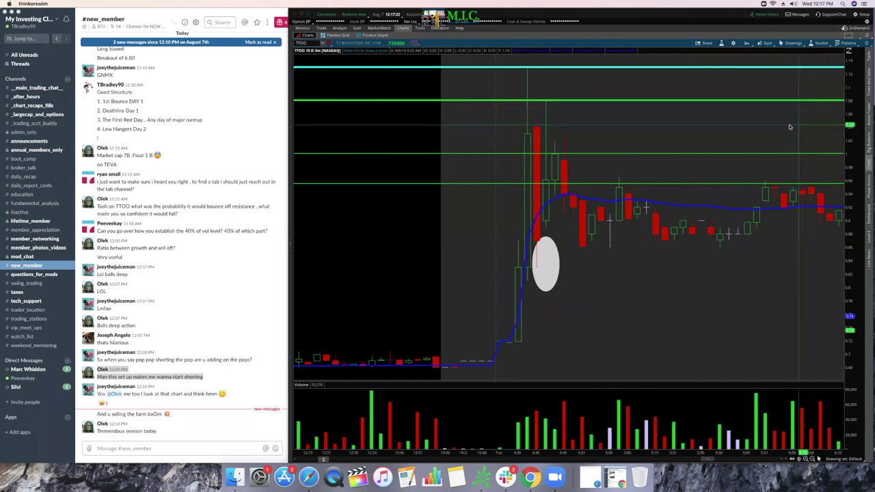
{"action": "scroll", "coordinate": [779, 96], "scroll_direction": "right", "scroll_amount": 6}
{"action": "scroll", "coordinate": [772, 92], "scroll_direction": "down", "scroll_amount": 5}
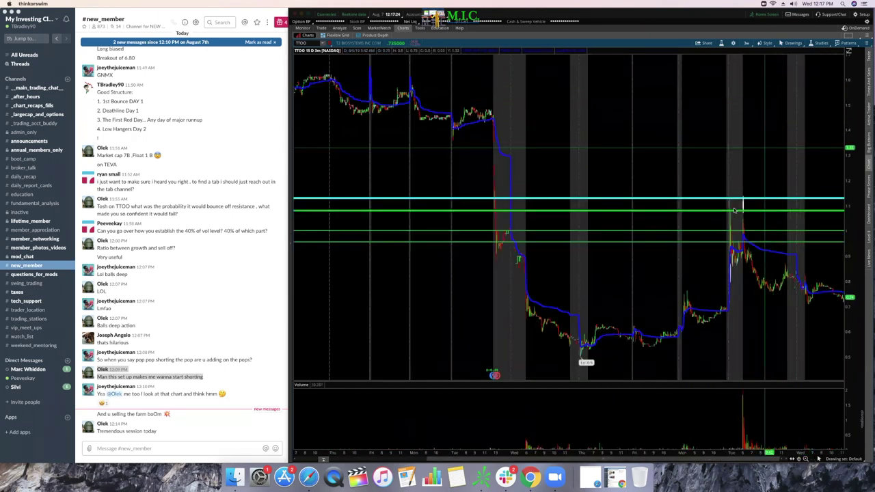
{"action": "scroll", "coordinate": [673, 136], "scroll_direction": "up", "scroll_amount": 5}
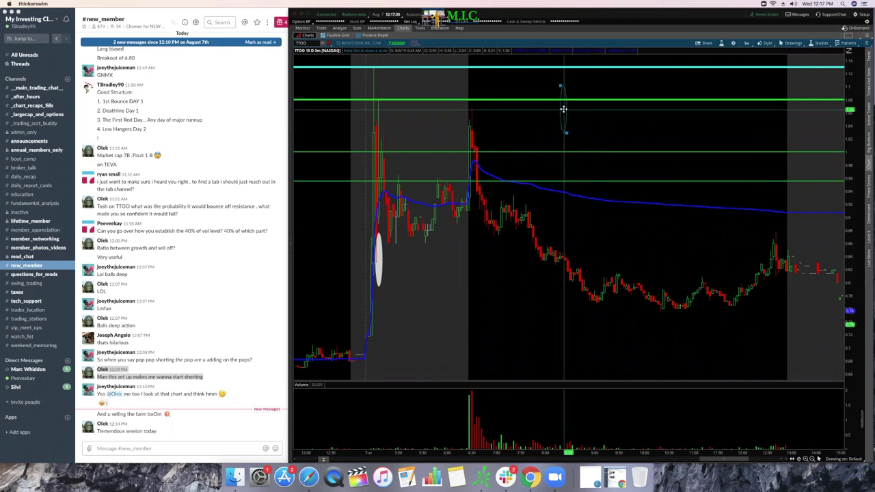
{"action": "right_click", "coordinate": [610, 117]}
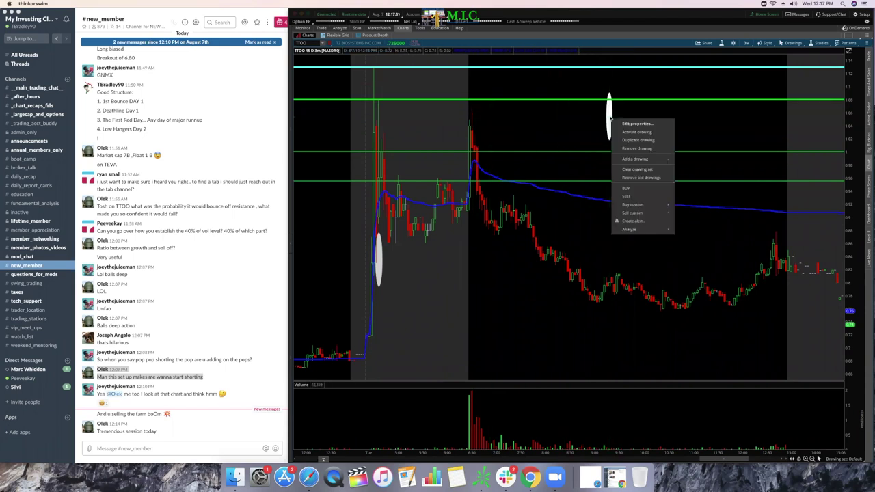
{"action": "right_click", "coordinate": [391, 253]}
{"action": "left_click", "coordinate": [409, 281]}
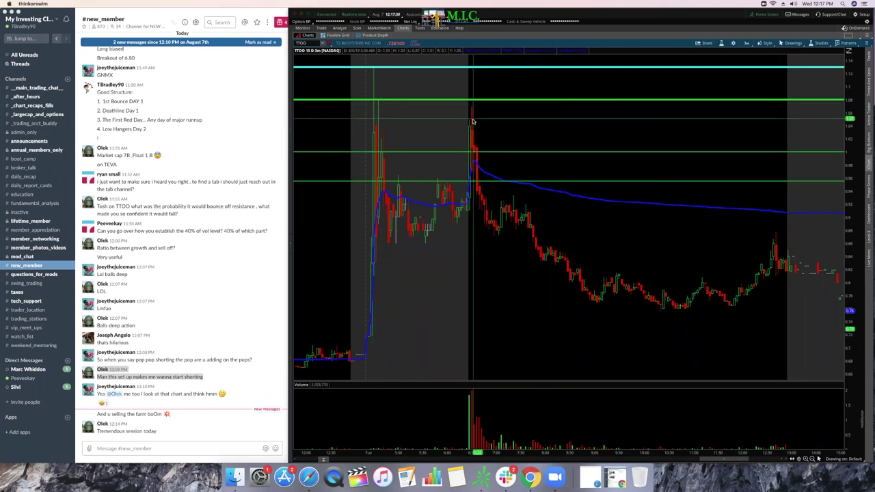
{"action": "left_click", "coordinate": [793, 43]}
Step: Draw white ovals around the post-spike bounce candles and the dip below them
{"action": "mouse_move", "coordinate": [787, 90]}
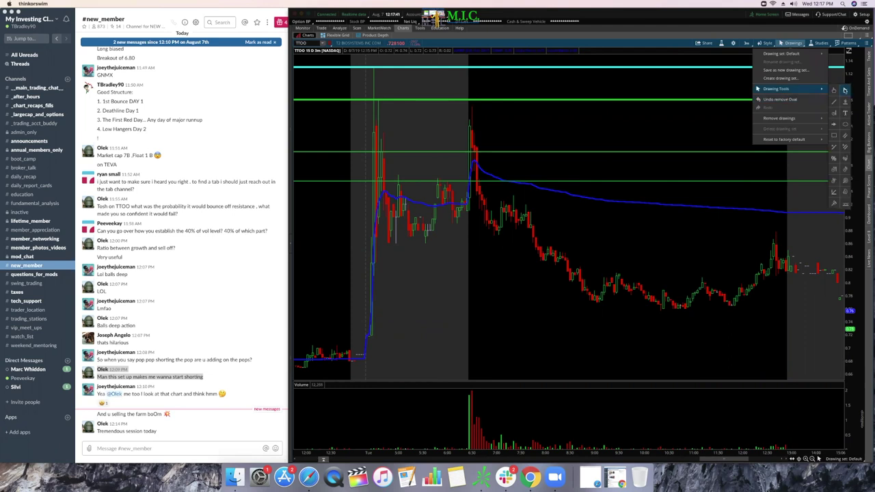
{"action": "left_click", "coordinate": [847, 123]}
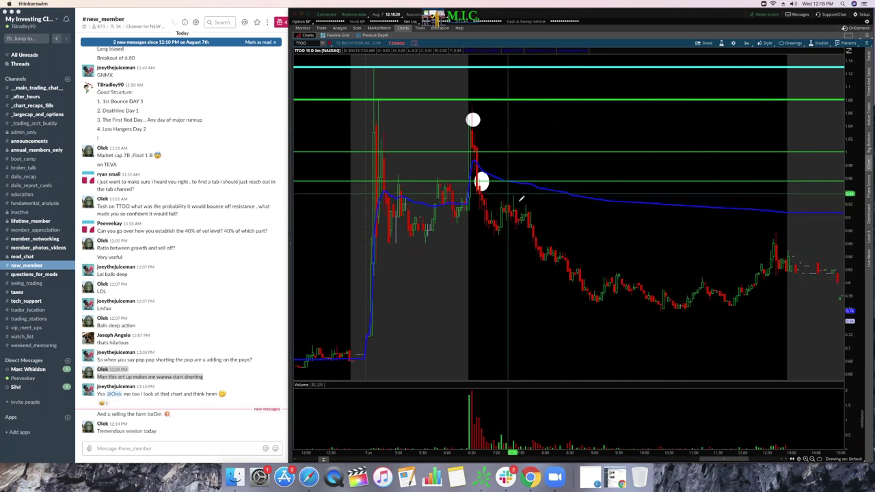
{"action": "left_click_drag", "start_coordinate": [504, 197], "coordinate": [538, 210]}
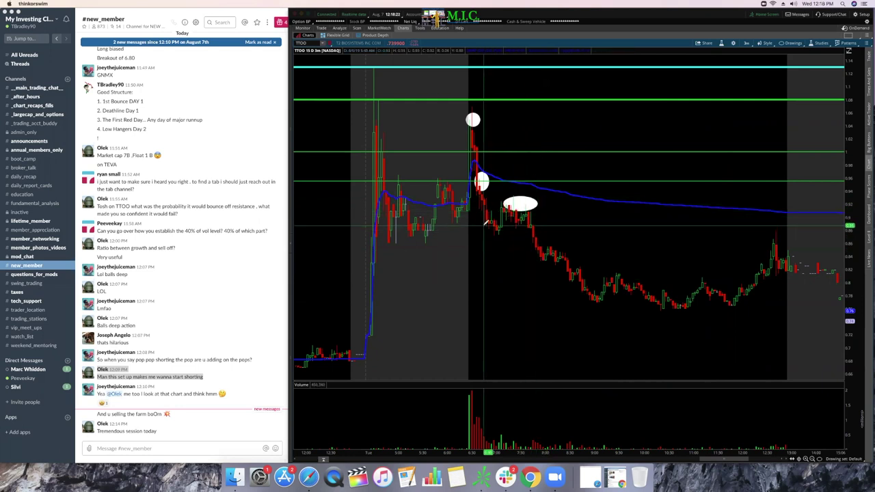
{"action": "left_click_drag", "start_coordinate": [484, 225], "coordinate": [502, 237]}
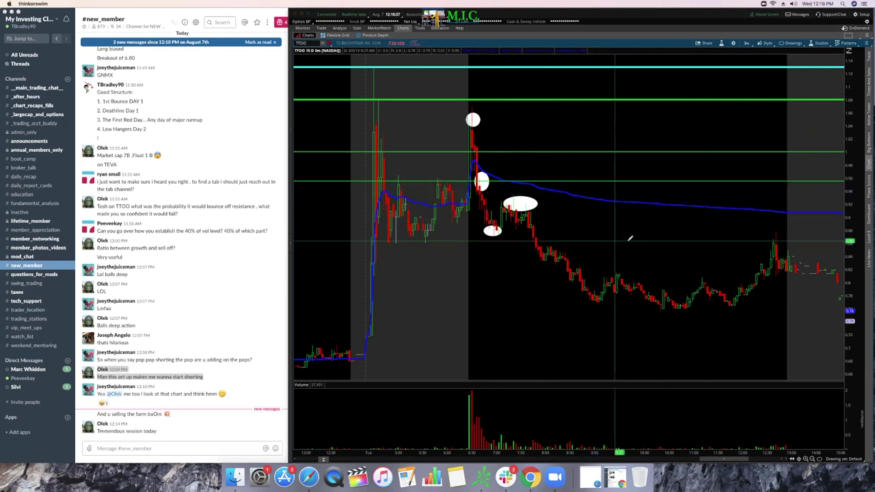
Step: Select the top oval on the chart and grab it to reposition
{"action": "left_click", "coordinate": [791, 42]}
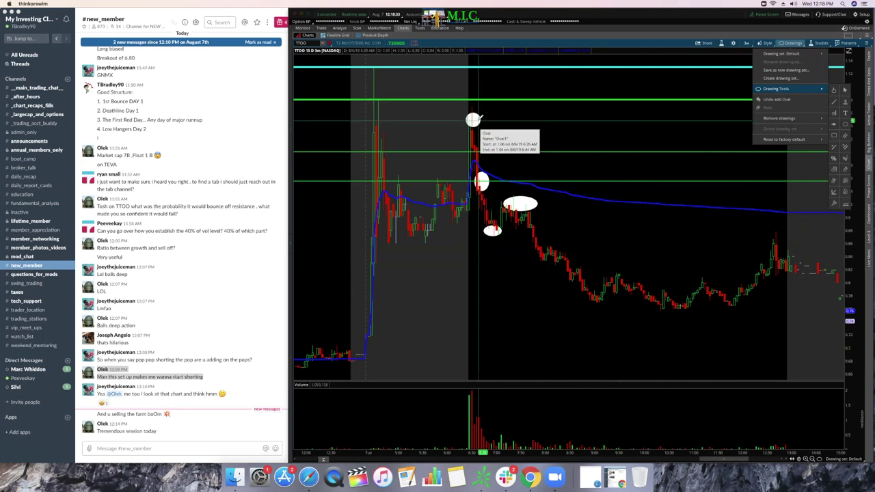
{"action": "left_click", "coordinate": [791, 43]}
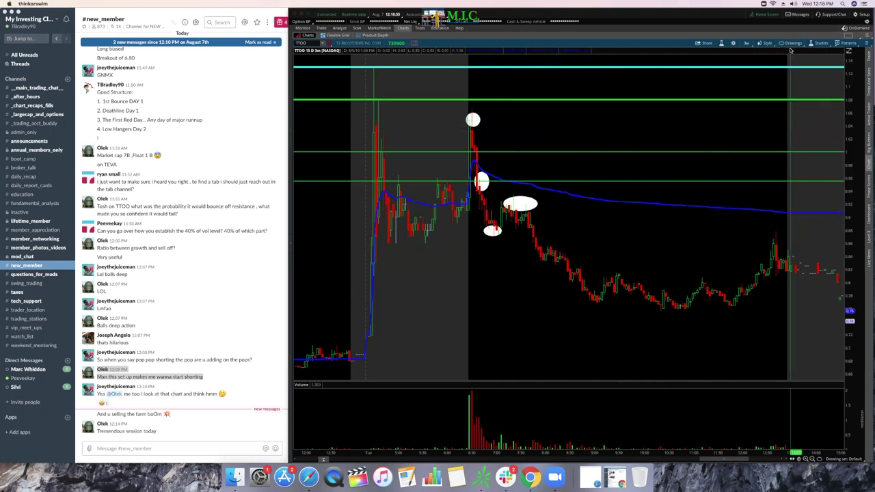
{"action": "left_click", "coordinate": [791, 43]}
{"action": "mouse_move", "coordinate": [795, 89]}
{"action": "left_click", "coordinate": [847, 90]}
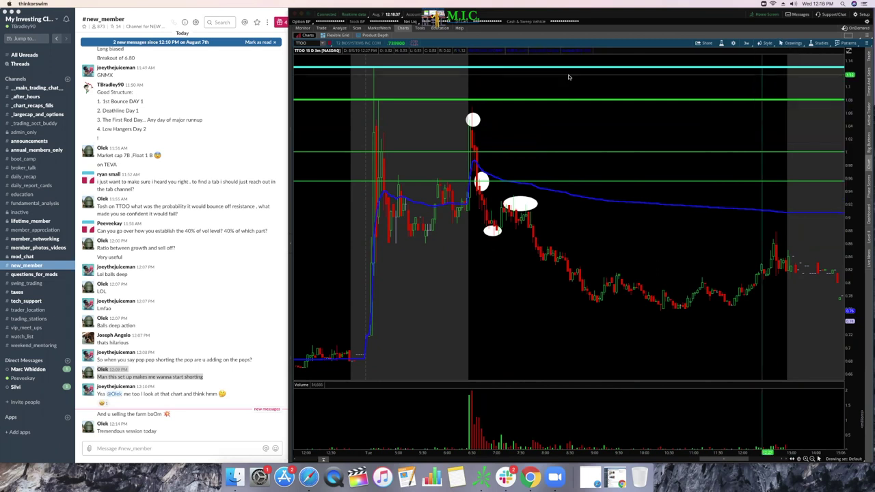
{"action": "left_click", "coordinate": [473, 120]}
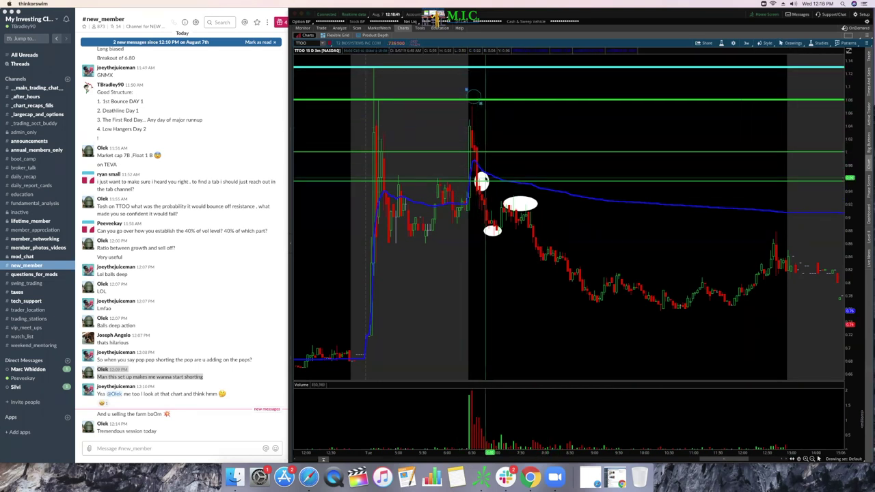
Step: Place the top oval on the upper green line and widen the bounce oval across the candles
{"action": "key", "text": "Escape"}
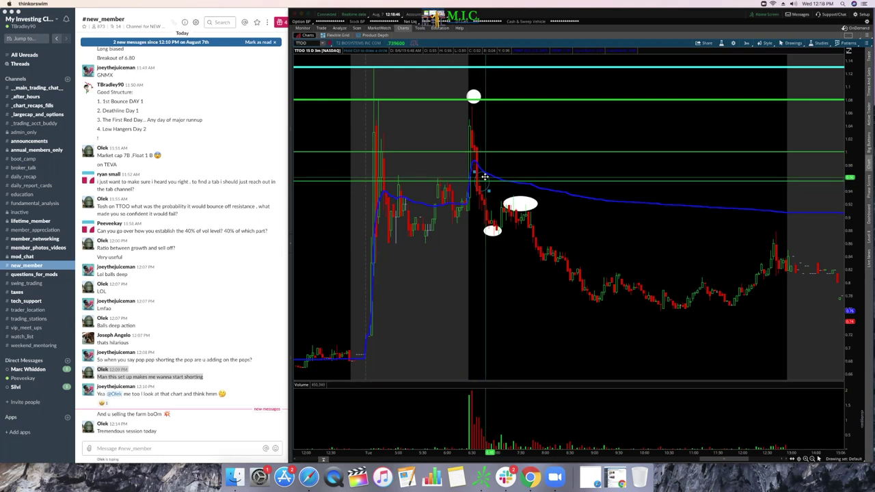
{"action": "left_click", "coordinate": [473, 92]}
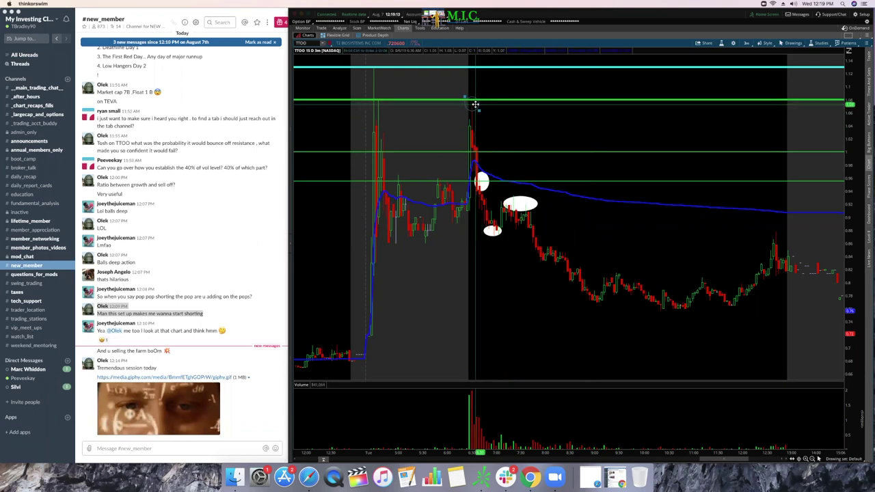
{"action": "left_click", "coordinate": [472, 102]}
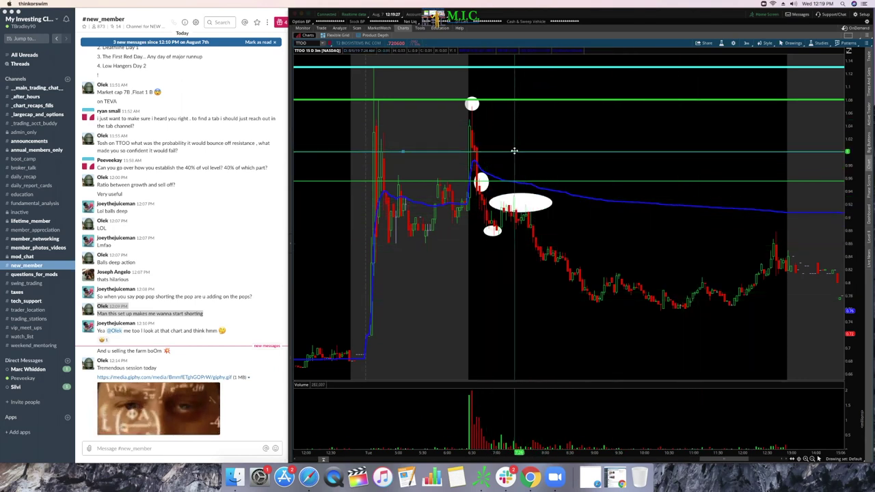
{"action": "left_click_drag", "start_coordinate": [514, 152], "coordinate": [522, 182]}
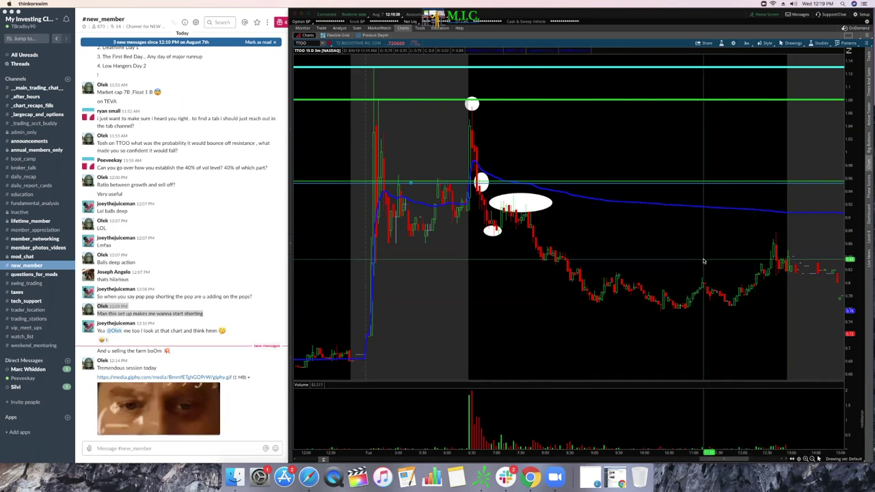
{"action": "left_click", "coordinate": [531, 199]}
Step: Close Oval3's properties unchanged, then remove all drawings from the chart and confirm with Yes
{"action": "double_click", "coordinate": [531, 199]}
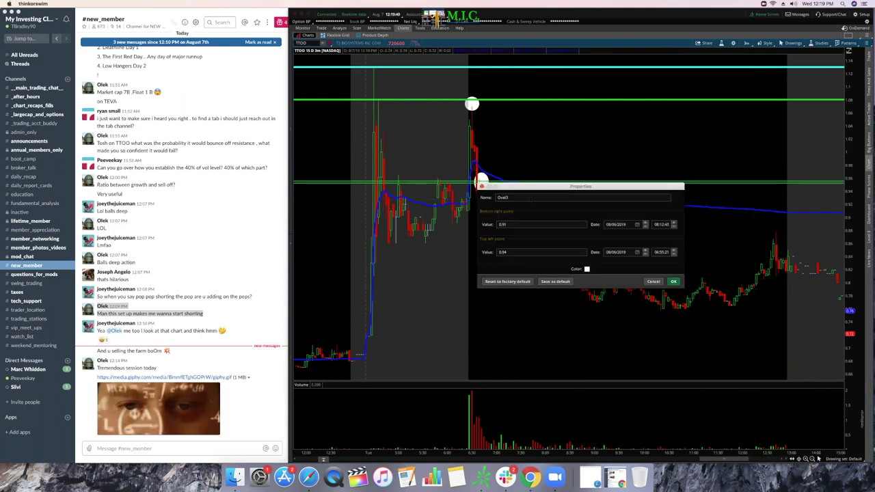
{"action": "left_click", "coordinate": [481, 186]}
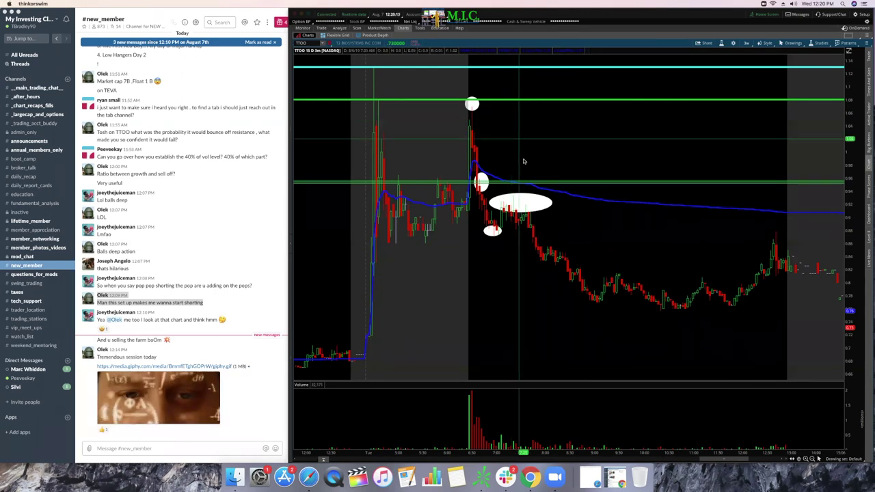
{"action": "left_click", "coordinate": [792, 43]}
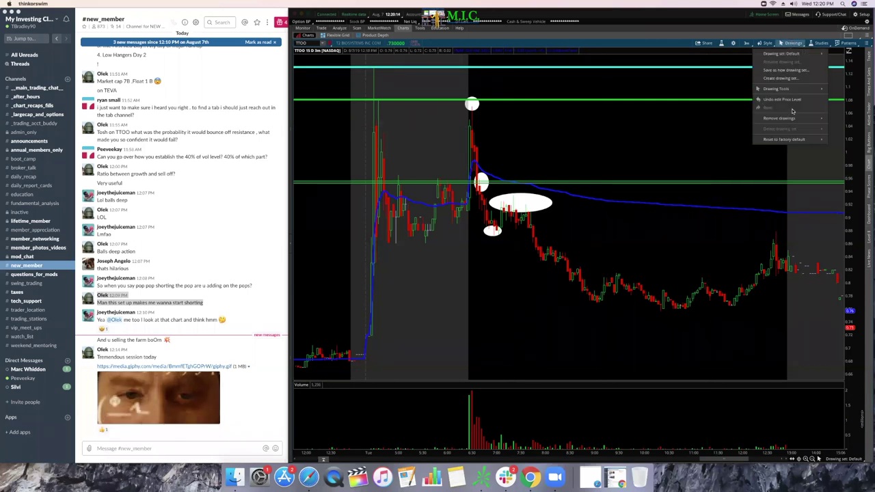
{"action": "mouse_move", "coordinate": [793, 118]}
{"action": "left_click", "coordinate": [712, 120]}
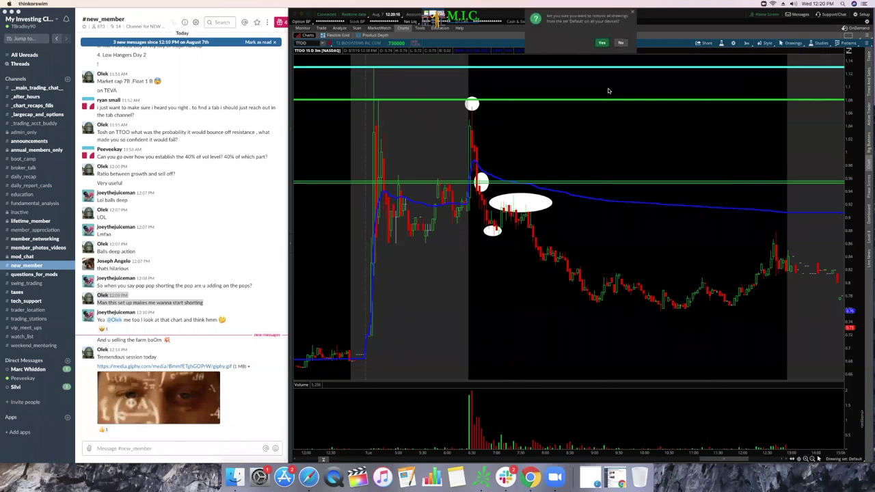
{"action": "left_click", "coordinate": [602, 43]}
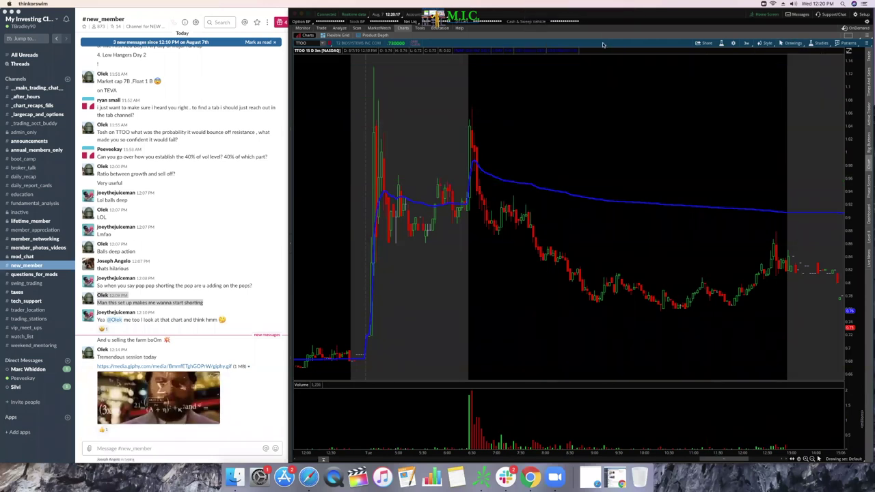
Step: Reply ':)' in Slack's #new_member channel, then return to the thinkorswim chart
{"action": "left_click", "coordinate": [65, 450]}
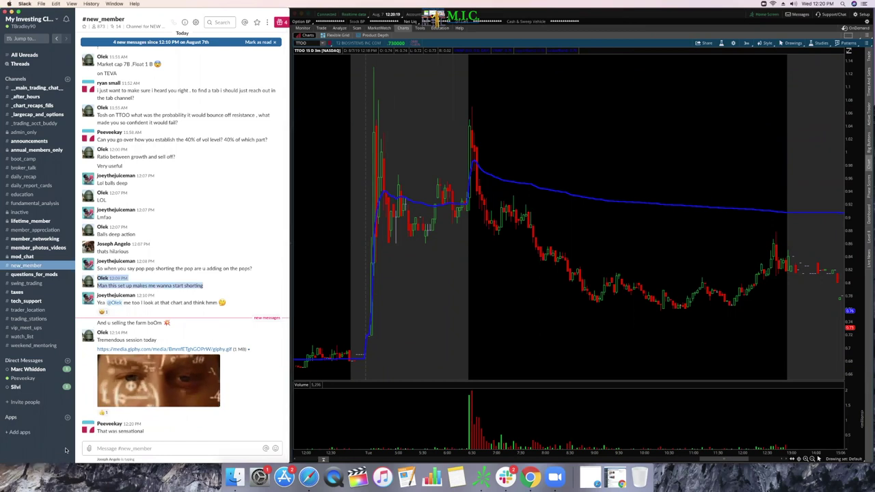
{"action": "left_click", "coordinate": [151, 443]}
{"action": "type", "text": ":)"}
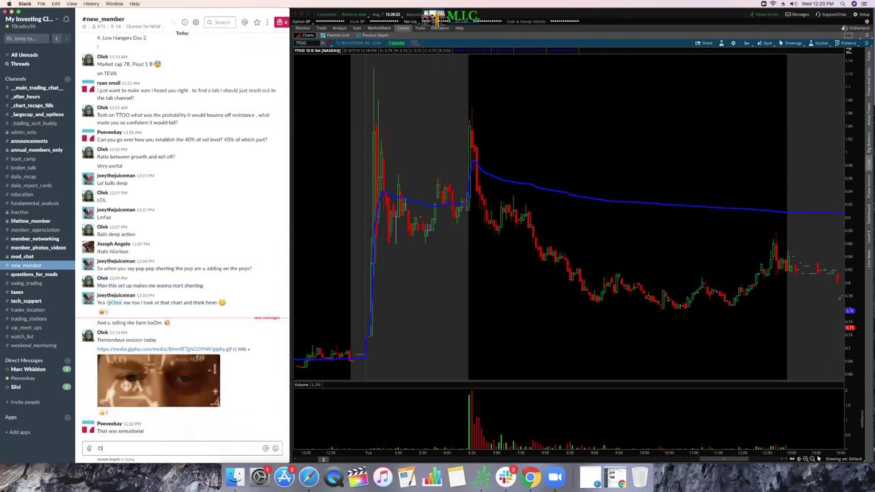
{"action": "key", "text": "Return"}
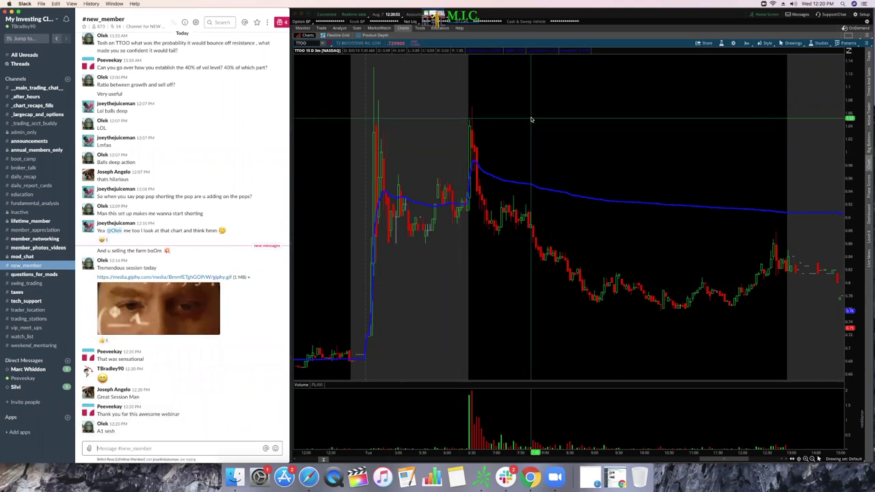
{"action": "left_click", "coordinate": [790, 43]}
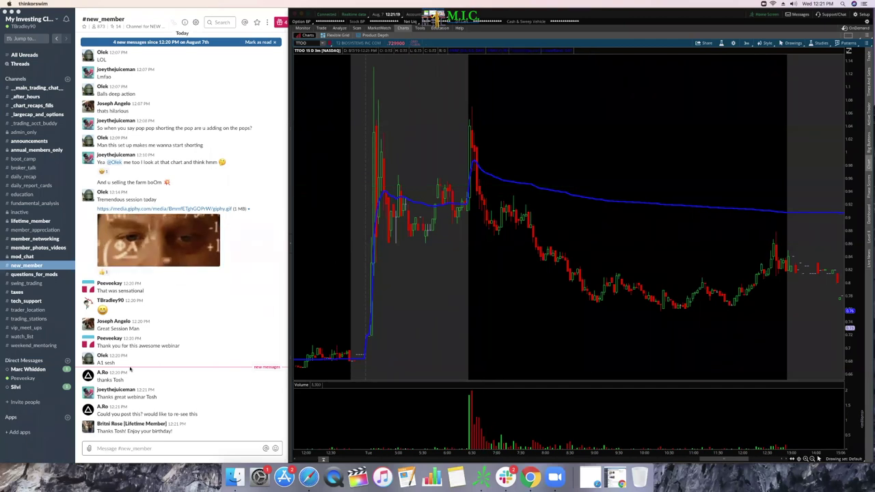
Step: Post the host's contact e-mail address in #new_member, fixing a typo before sending
{"action": "left_click", "coordinate": [50, 446]}
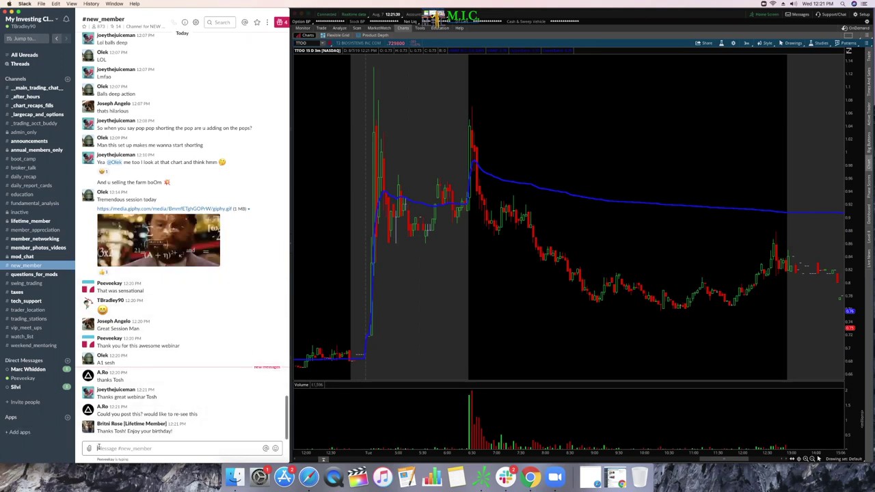
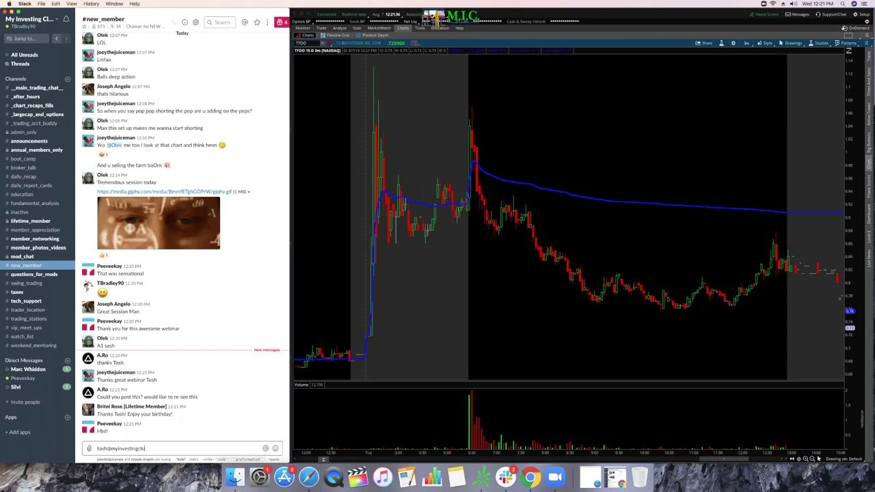
{"action": "key", "text": "Return"}
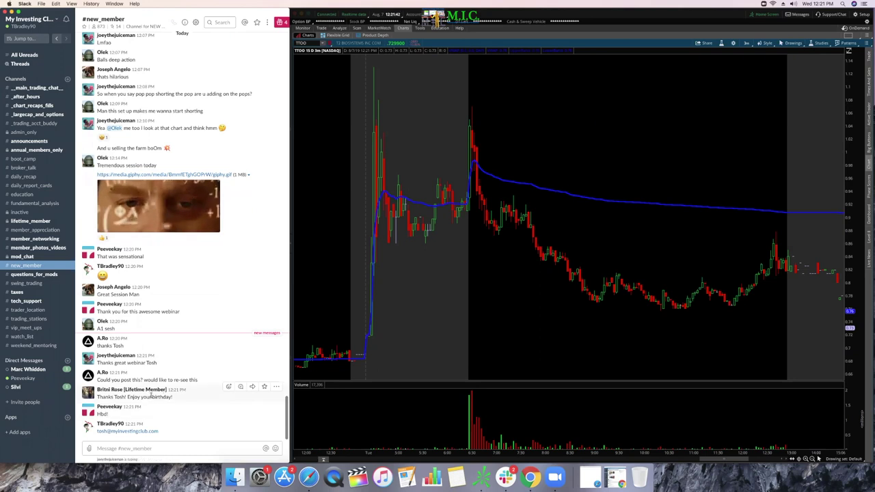
{"action": "left_click", "coordinate": [126, 448]}
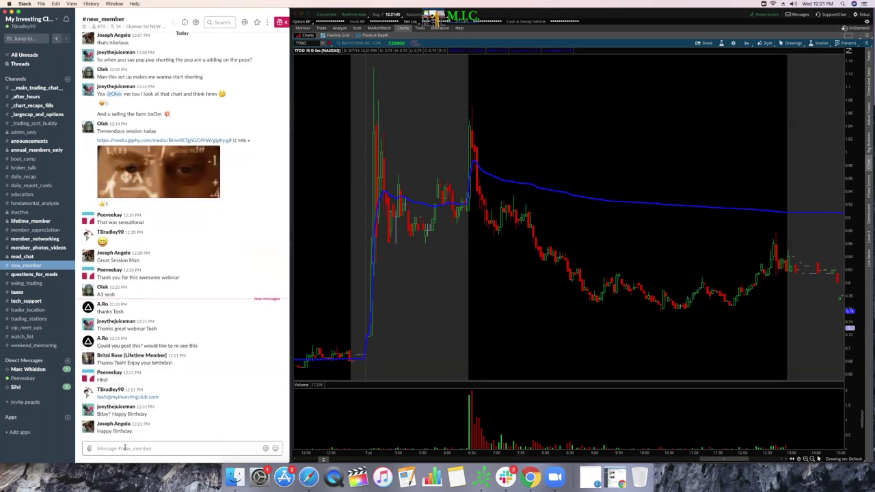